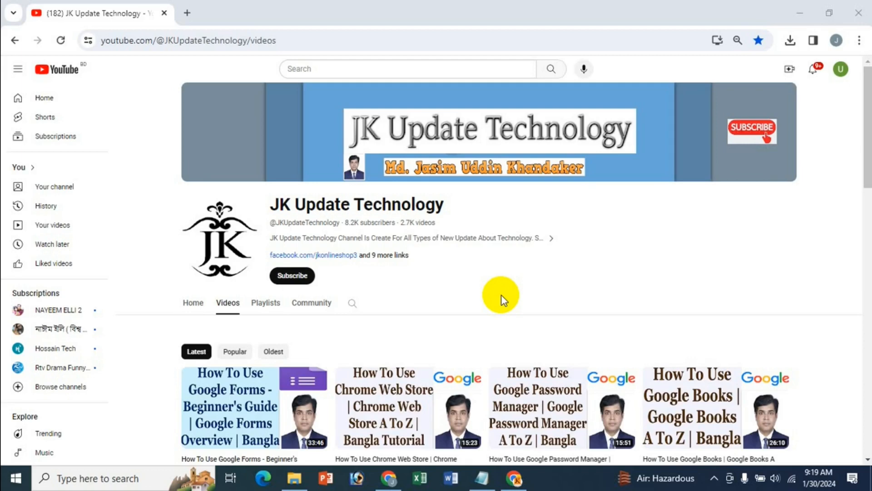
Open a new browser tab next to the YouTube channel videos page
scroll(501, 295, down, 1)
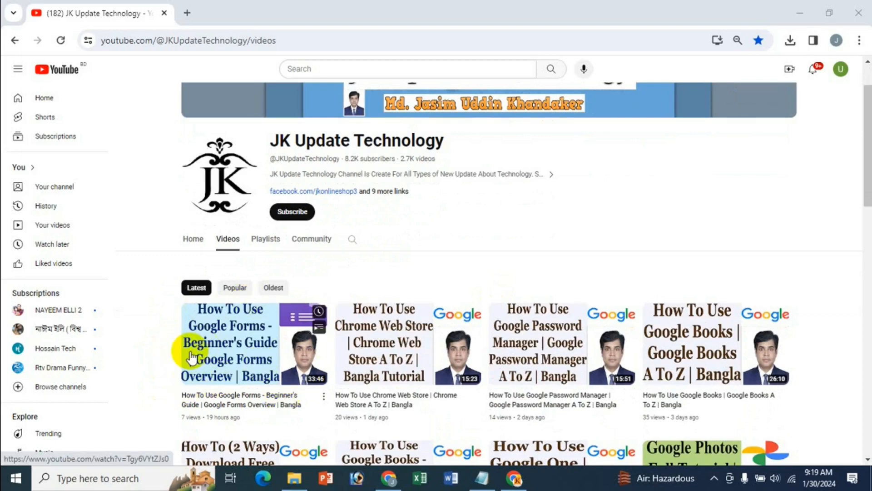
scroll(487, 249, up, 1)
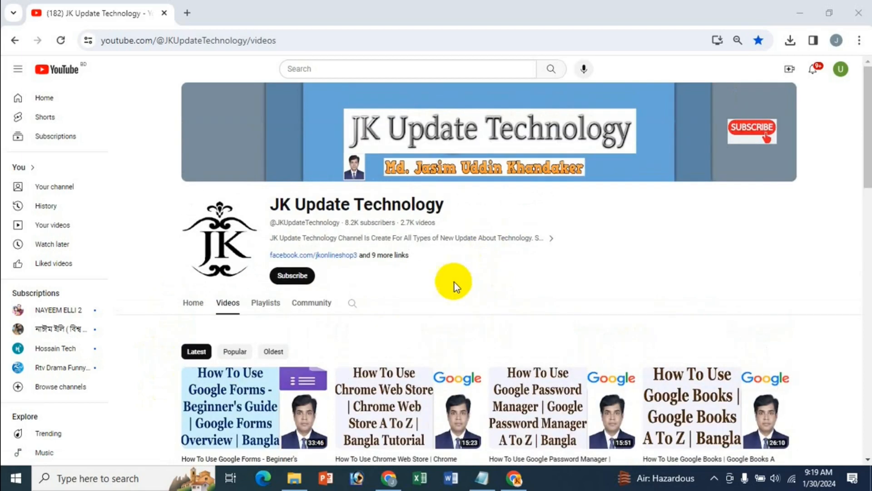
click(186, 13)
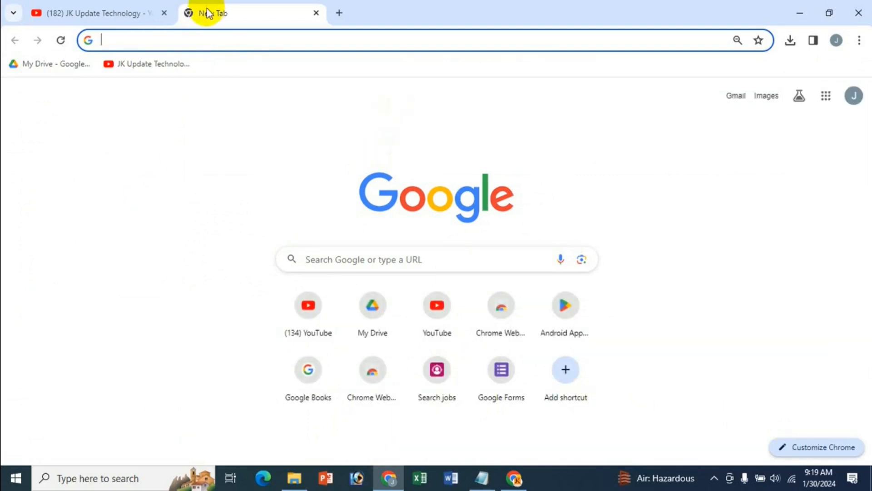
Run a Google search for 'google forms' from the new tab
click(150, 13)
click(258, 10)
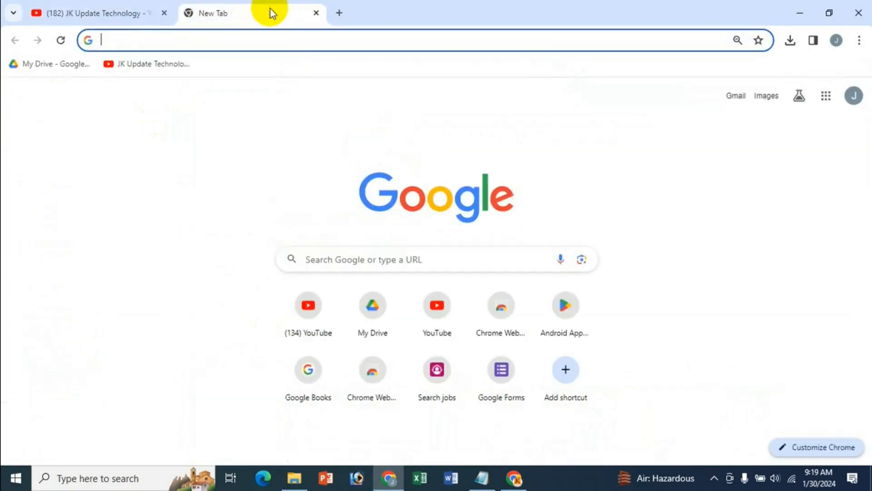
click(393, 262)
text(go)
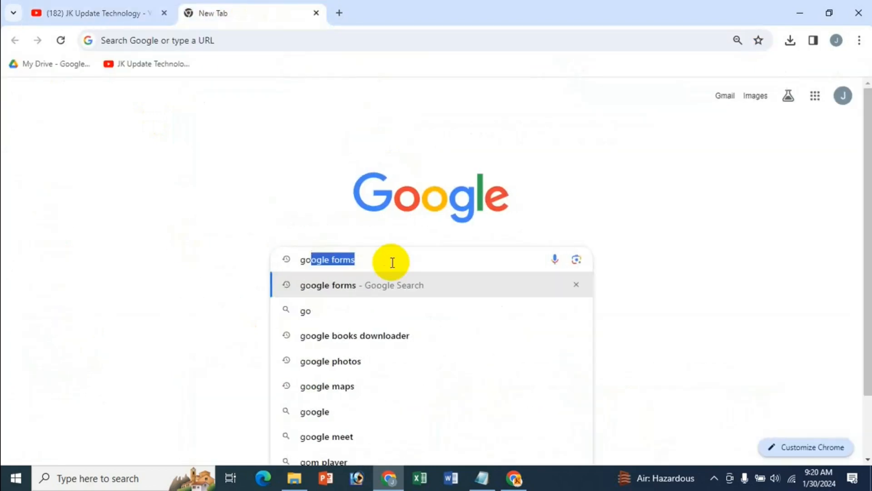
key(Return)
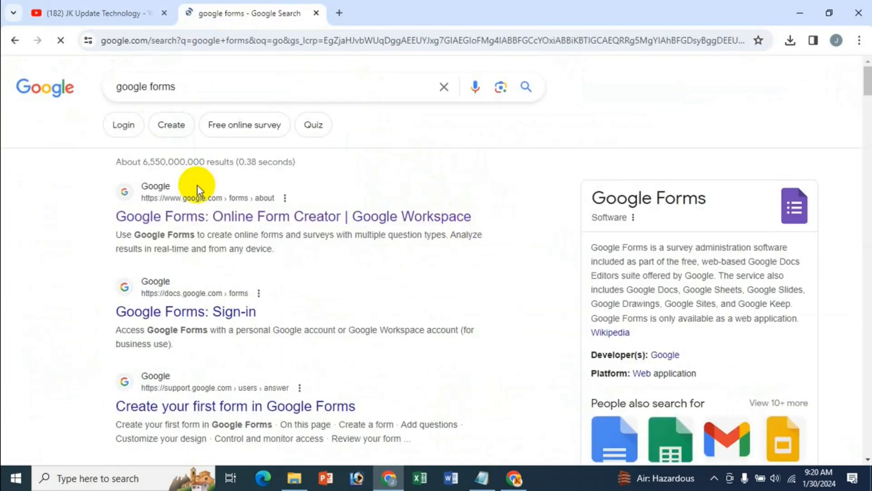
In another new tab, open Google Forms from the Google apps grid
click(340, 13)
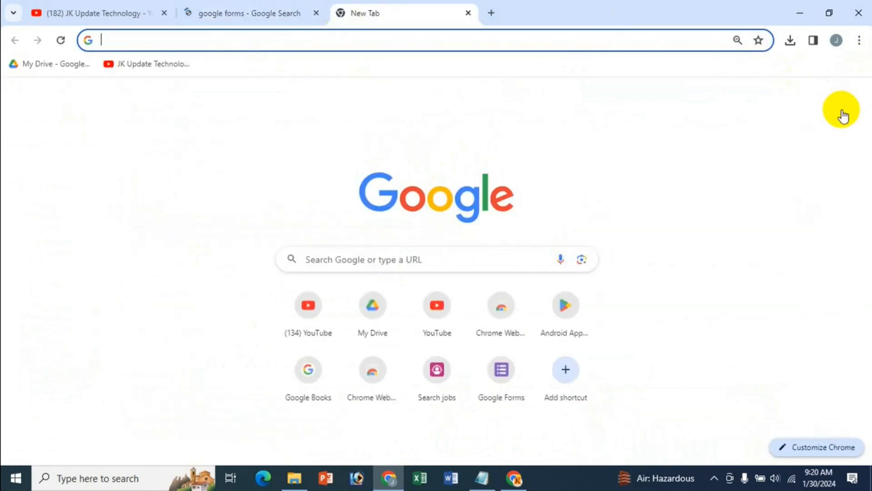
click(826, 96)
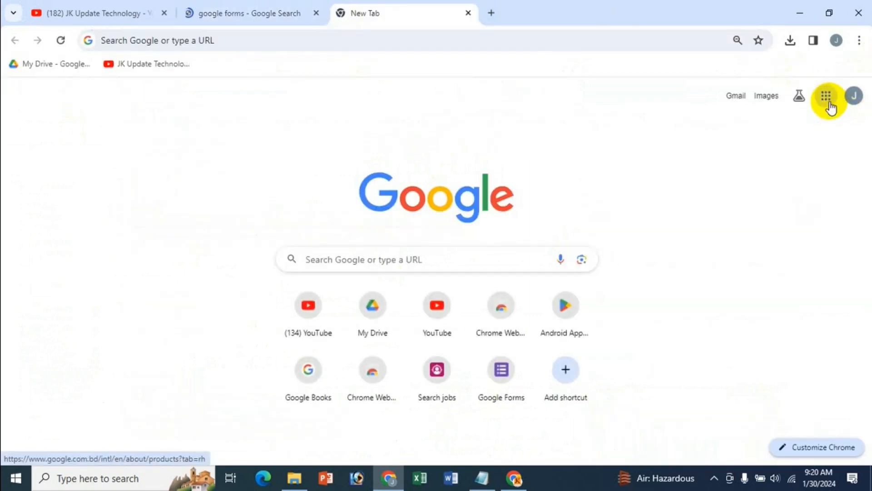
scroll(821, 264, down, 5)
scroll(822, 263, down, 4)
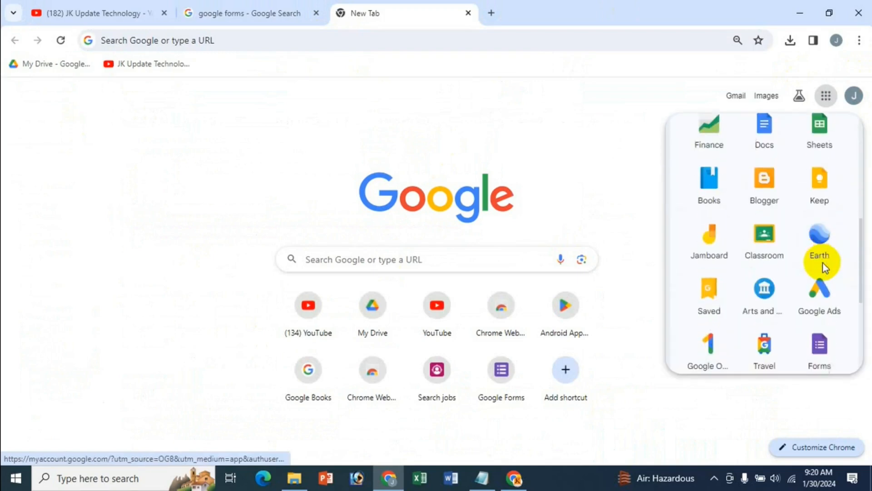
click(820, 314)
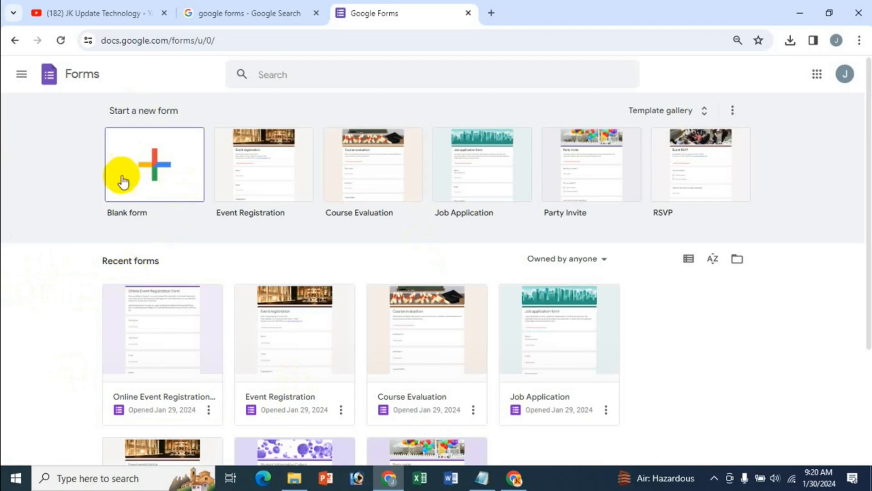
Start a blank form, close the search results tab, and bring up the Notepad registration notes
click(152, 167)
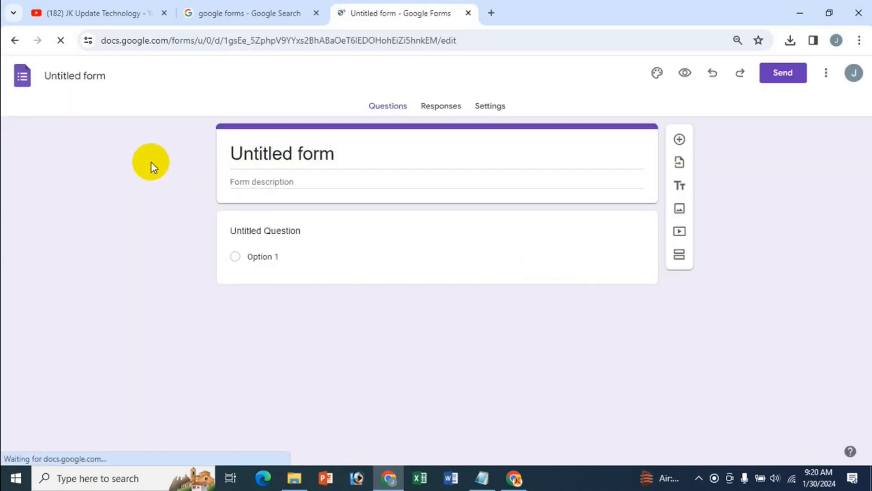
click(316, 13)
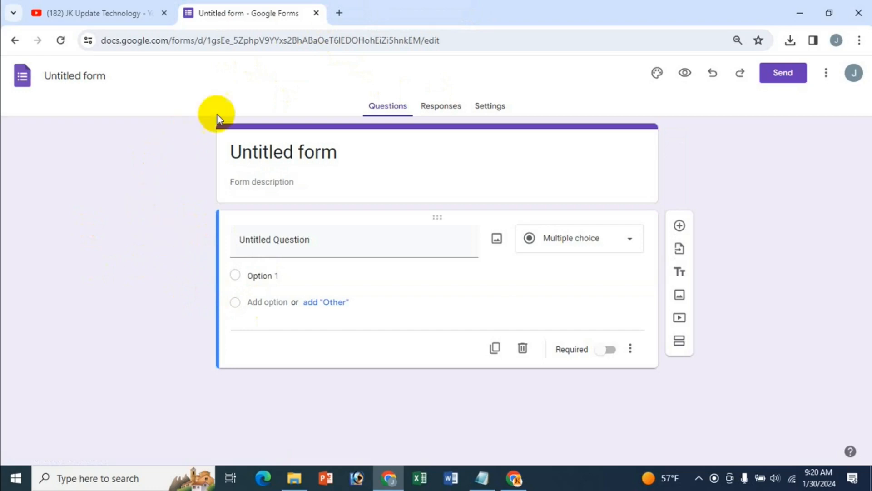
click(482, 478)
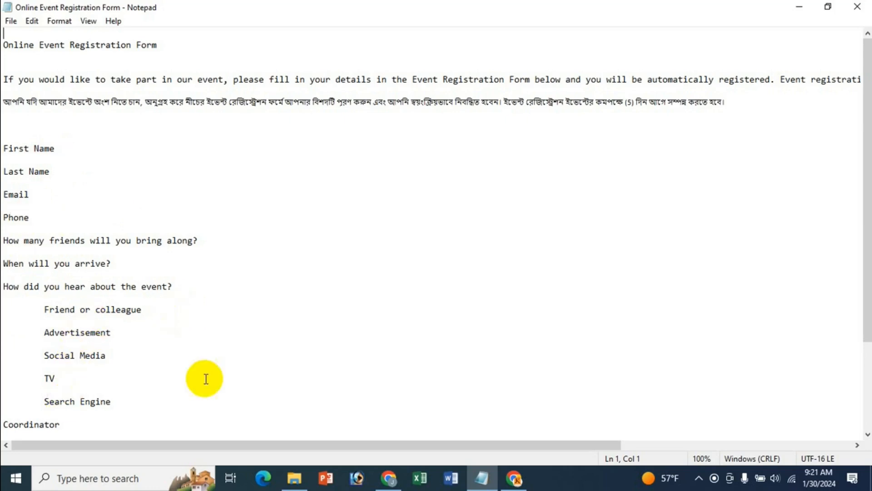
Copy the title line 'Online Event Registration Form' from the Notepad notes
scroll(206, 378, down, 1)
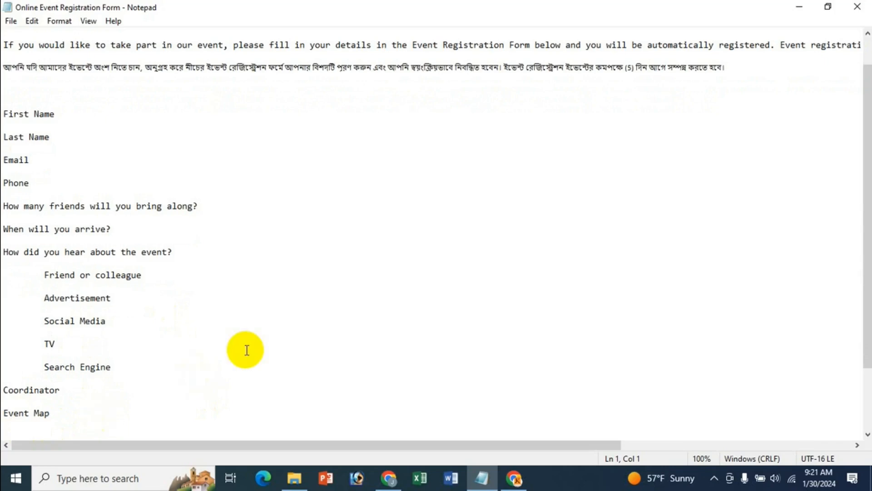
scroll(245, 350, up, 1)
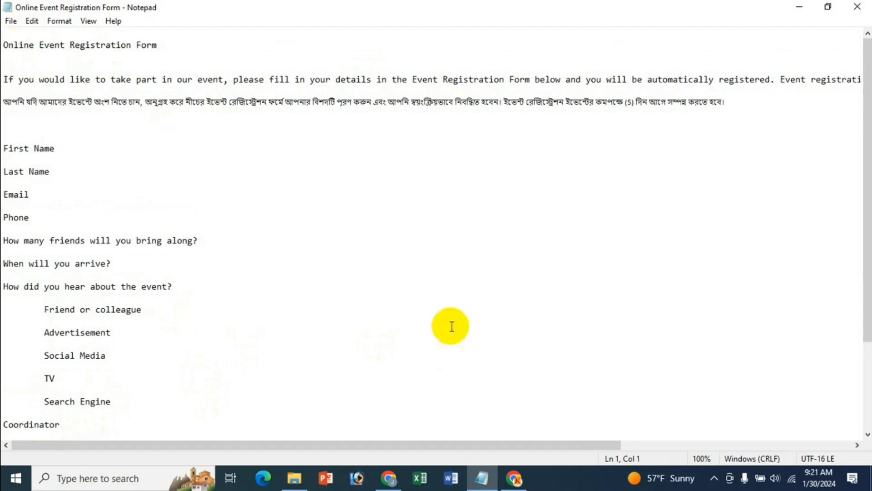
click(388, 483)
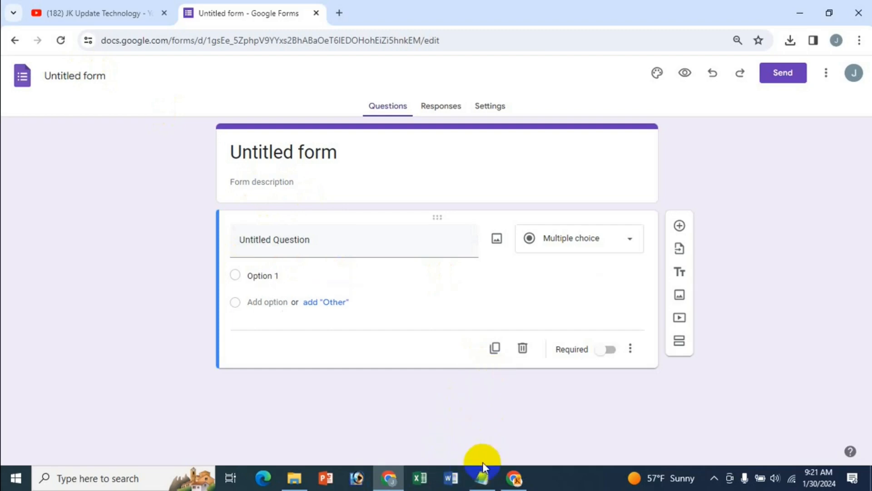
click(482, 477)
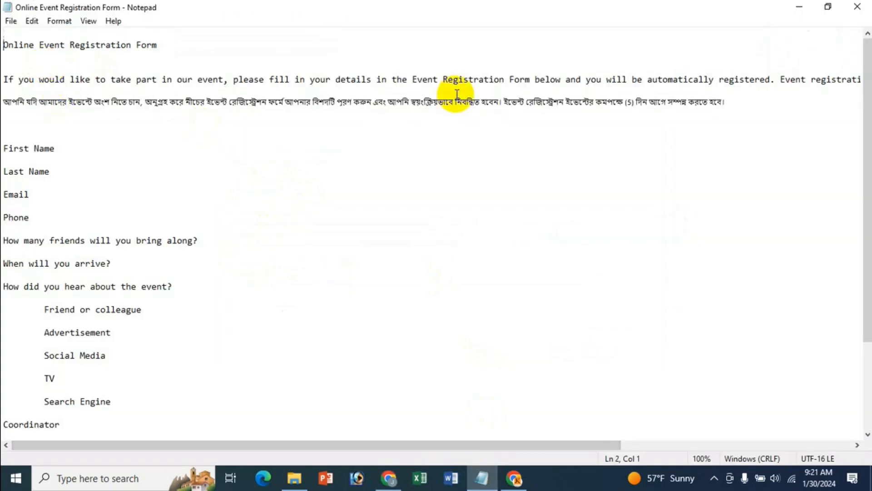
key(shift+End)
key(ctrl+c)
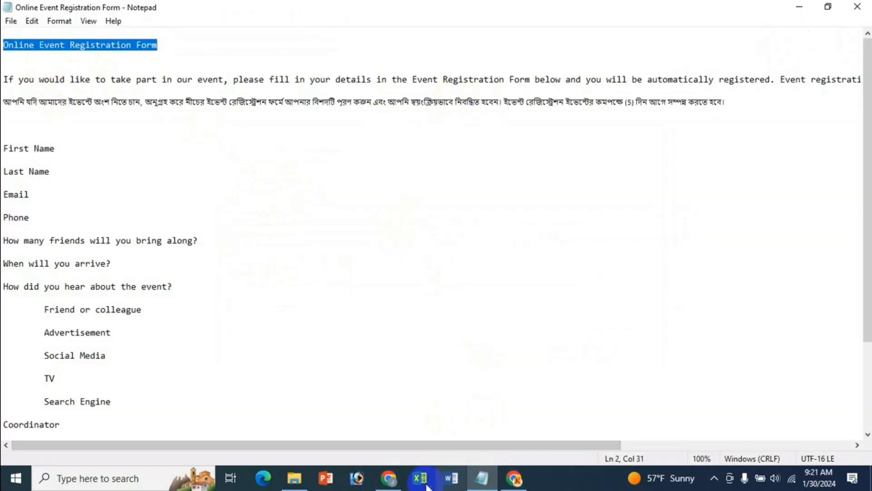
click(388, 477)
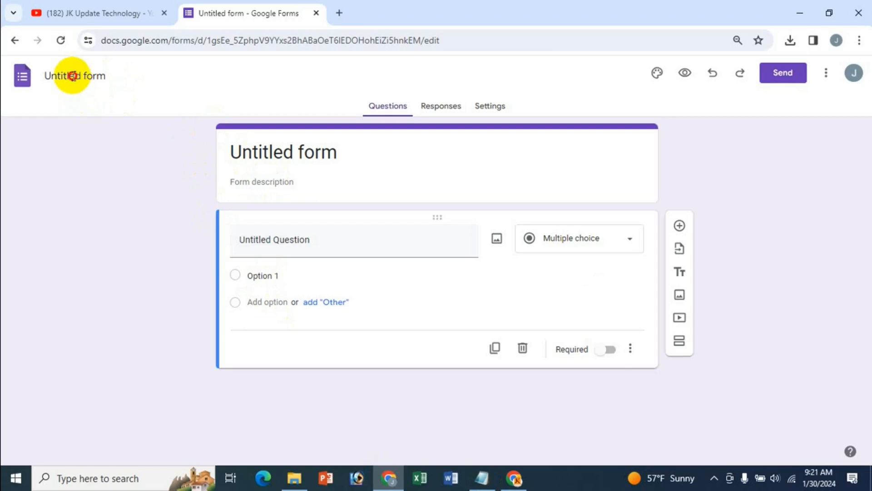
Rename the form file from 'Untitled form' to 'Online Event Registration Form'
click(72, 75)
key(BackSpace)
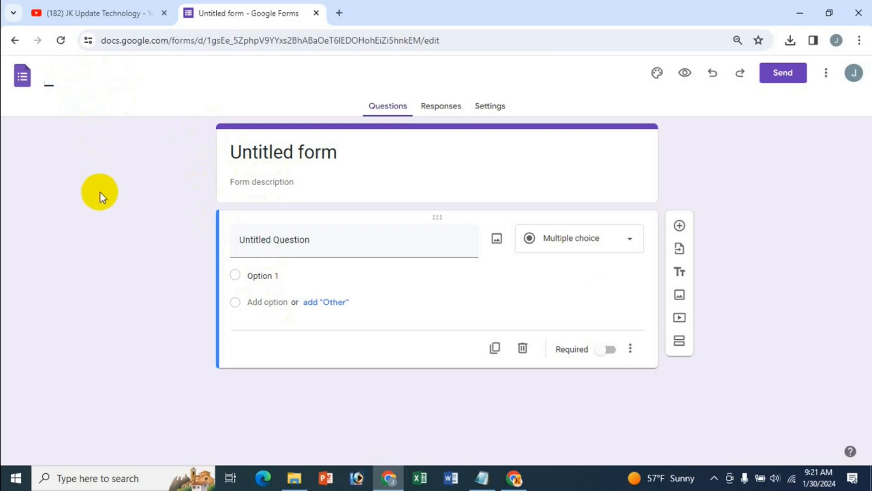
key(ctrl+v)
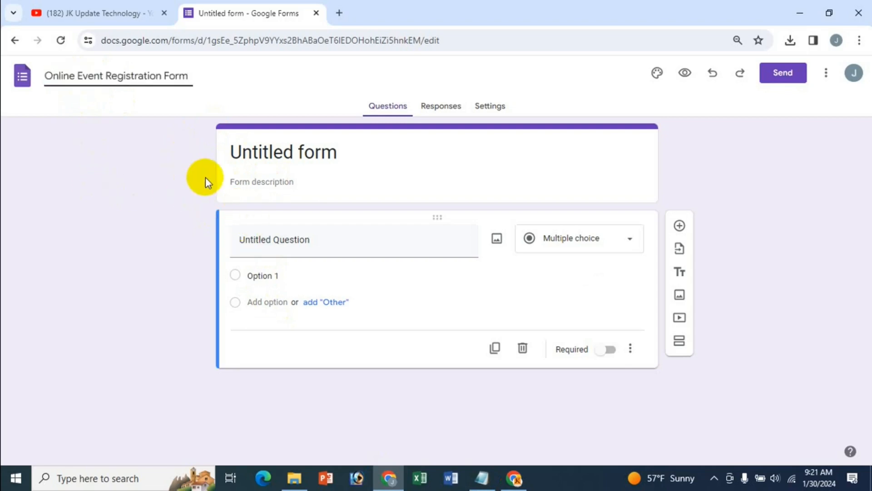
click(193, 110)
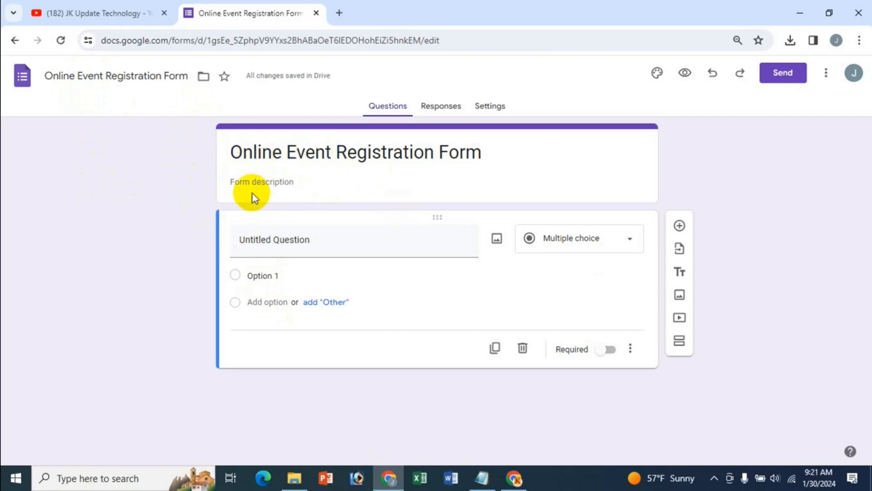
click(286, 152)
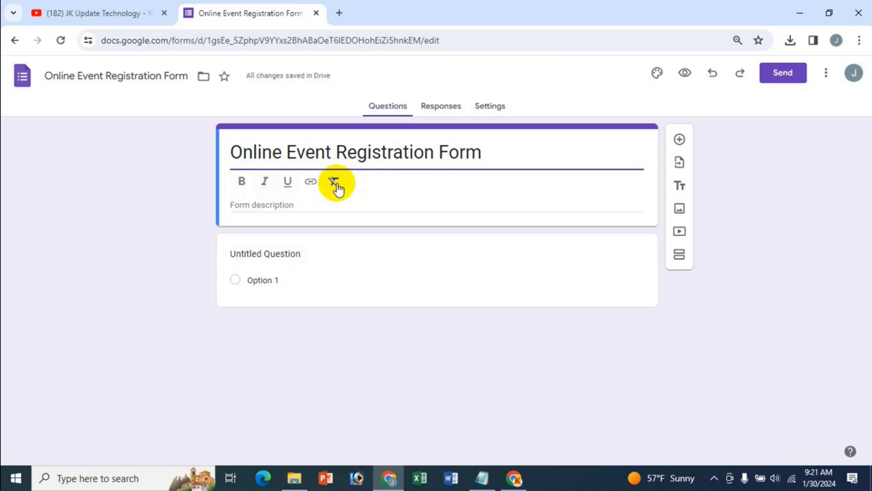
Try bold, italic, underline and link on the form title, then clear formatting and make it bold
drag(231, 152, 484, 152)
click(241, 183)
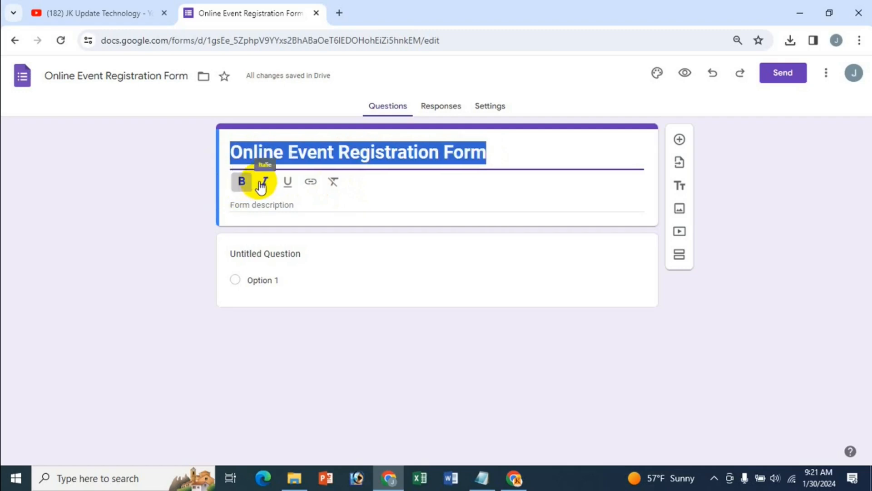
click(263, 183)
click(286, 183)
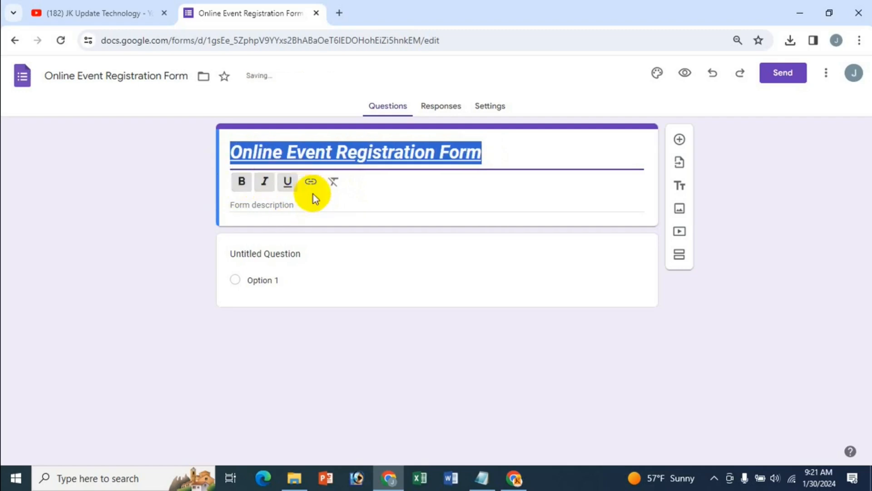
click(311, 182)
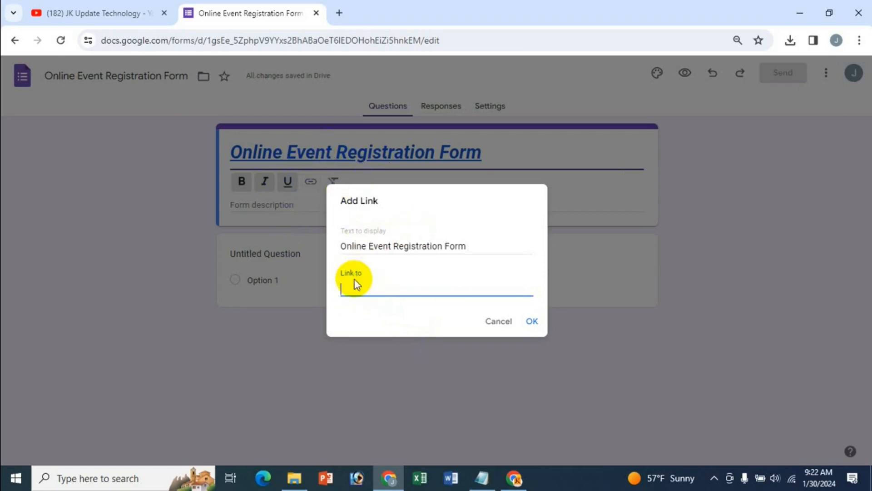
click(491, 322)
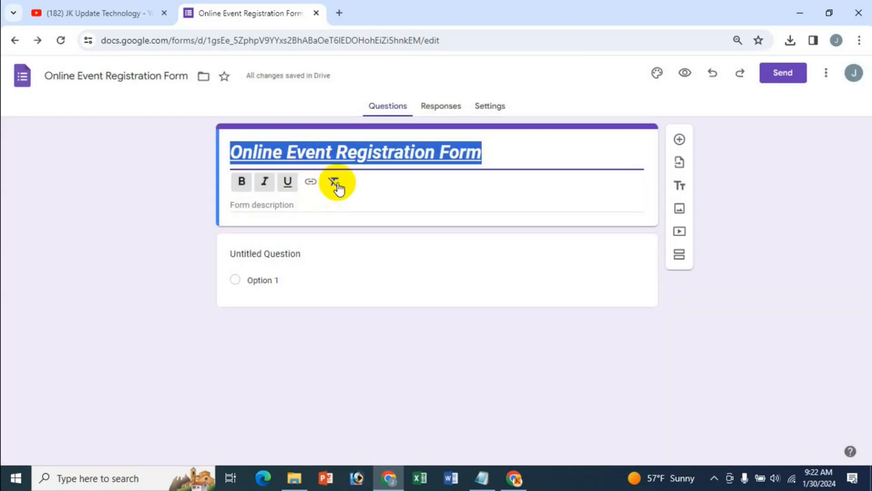
click(335, 183)
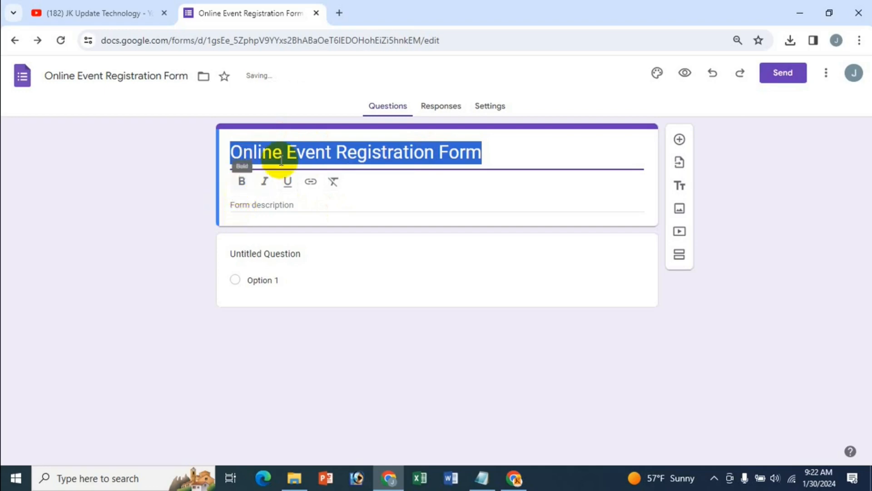
click(242, 181)
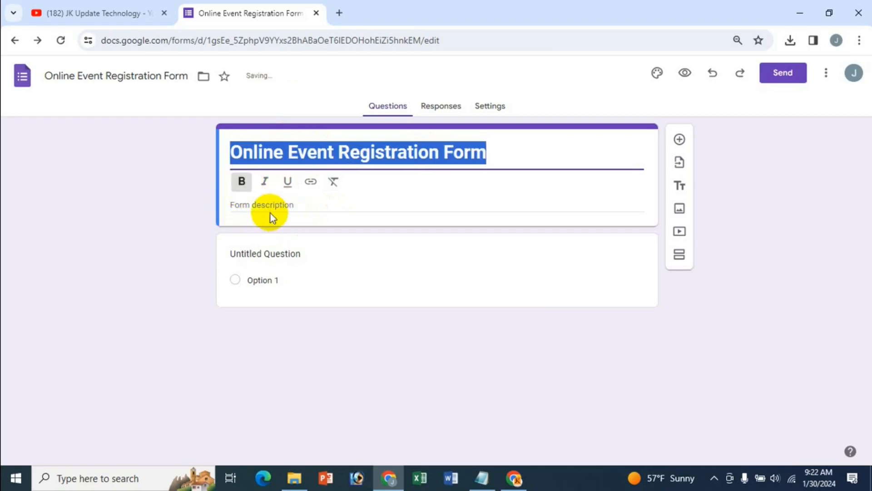
click(270, 206)
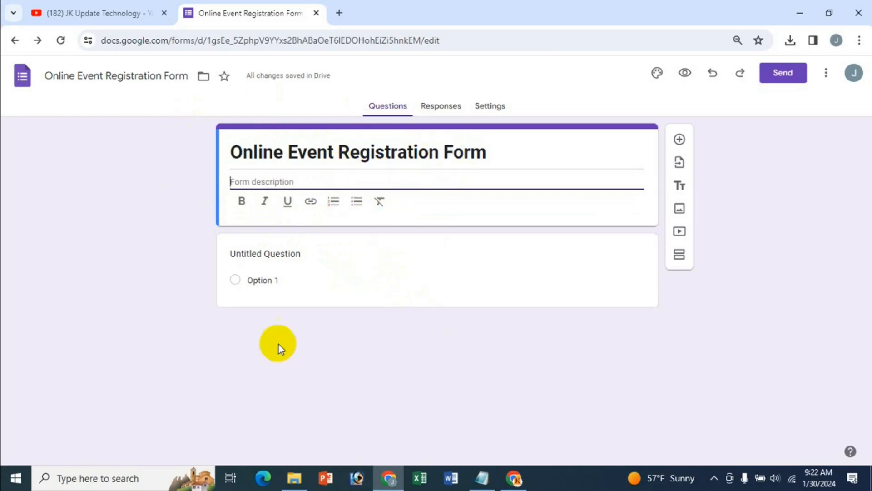
Paste the English and Bengali intro paragraphs from Notepad into the form description
click(483, 478)
click(52, 68)
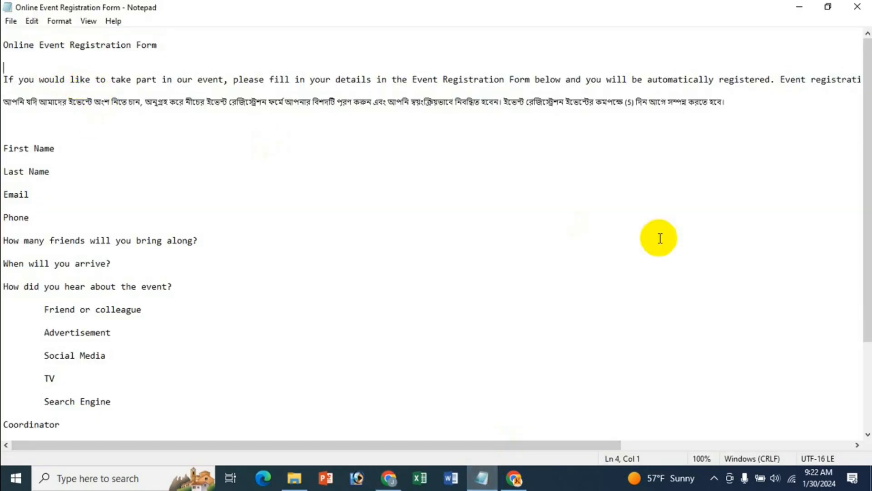
key(shift+Down)
key(ctrl+c)
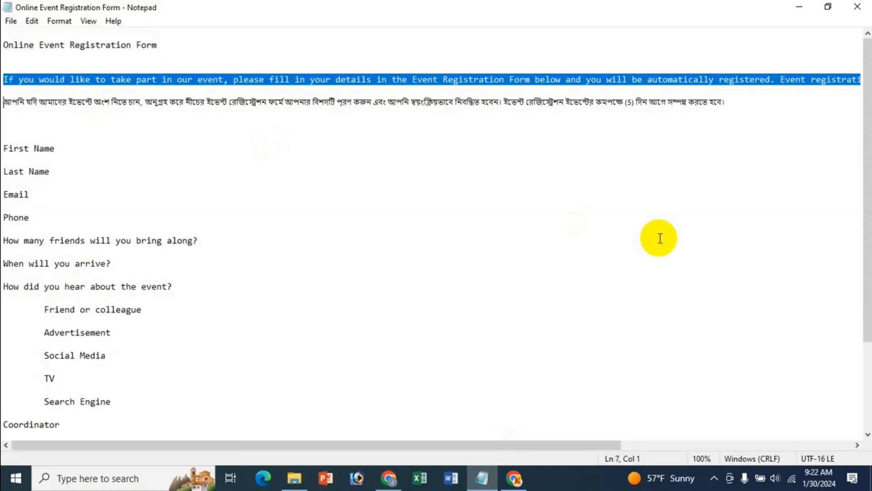
key(shift+End)
click(386, 484)
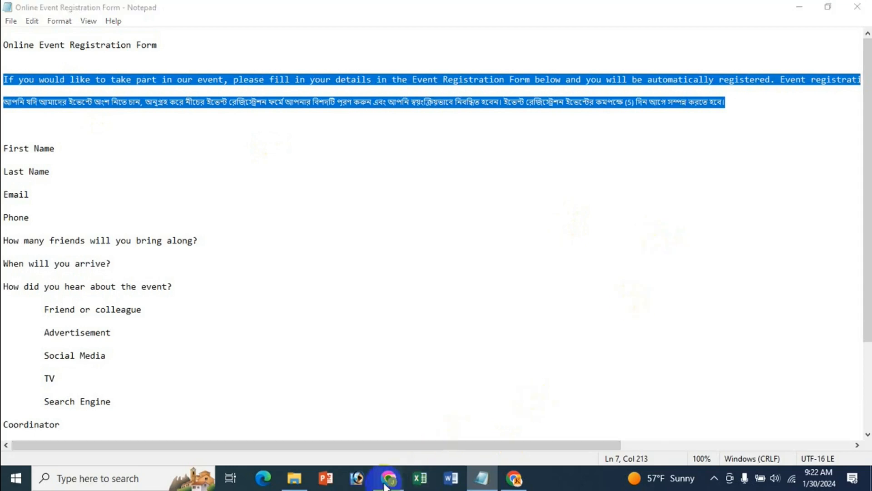
key(ctrl+v)
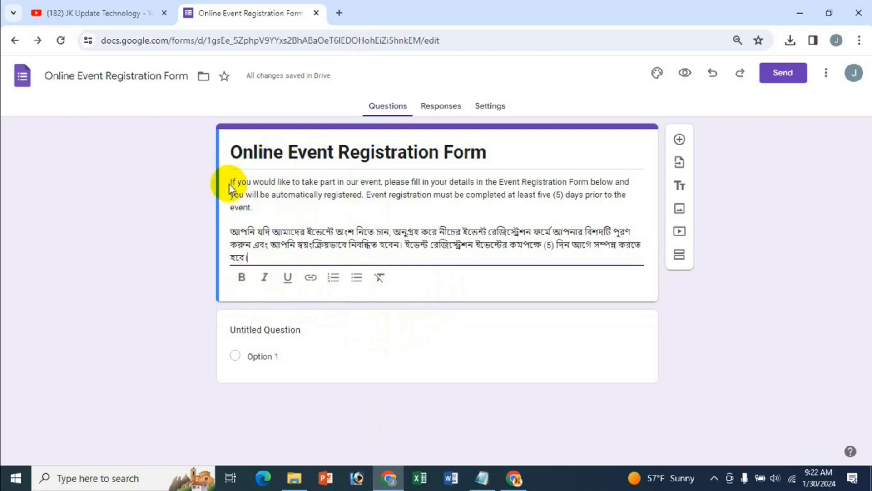
Try italic, numbered and bulleted list styles on the description, then clear its formatting
drag(232, 184, 271, 246)
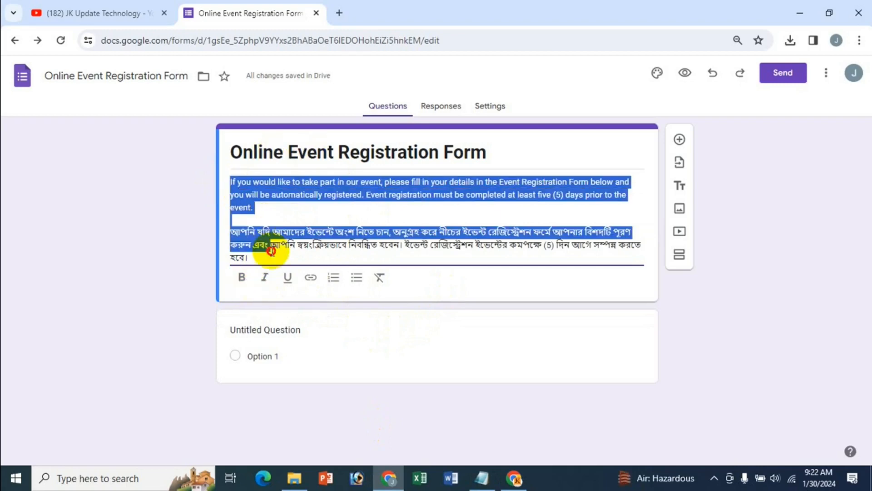
click(266, 283)
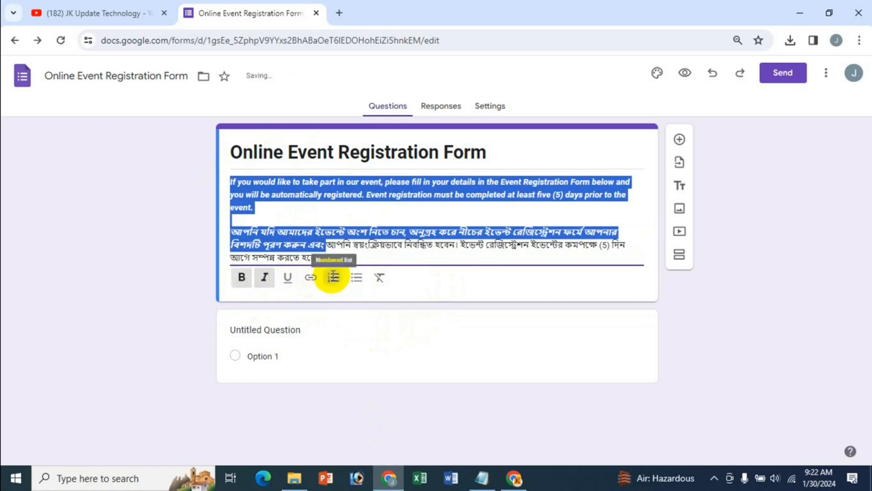
click(333, 277)
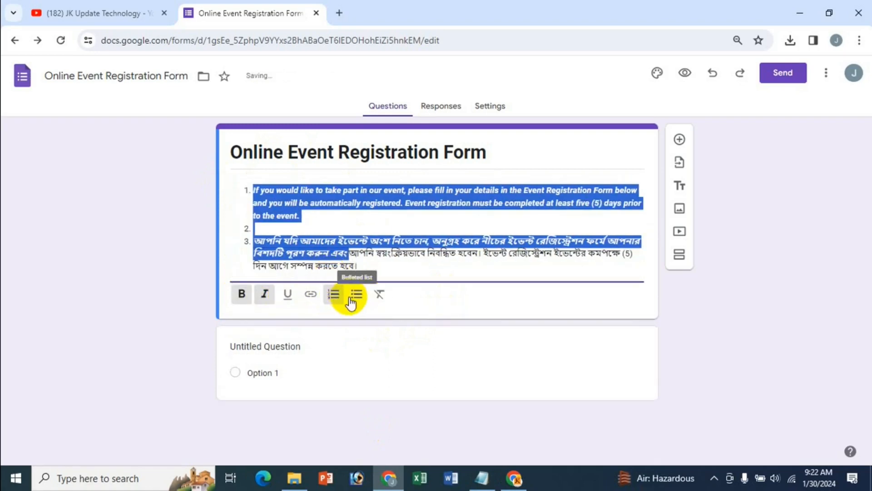
click(351, 296)
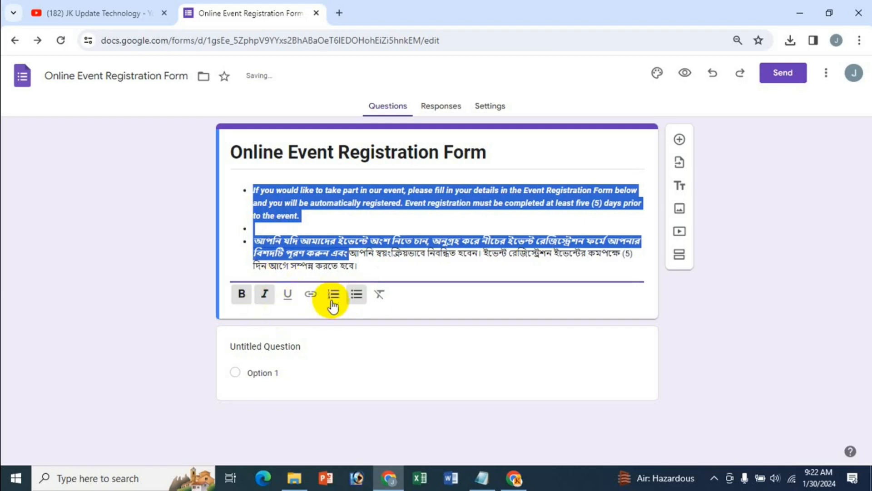
click(333, 301)
click(354, 300)
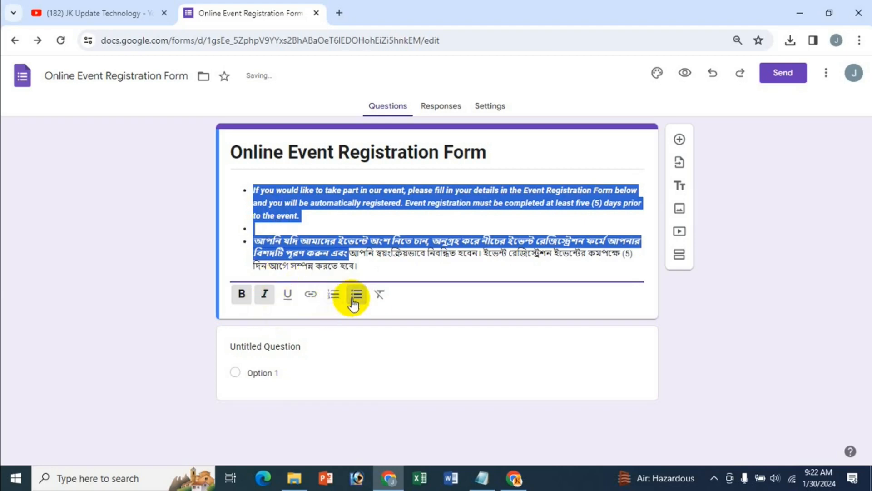
click(381, 296)
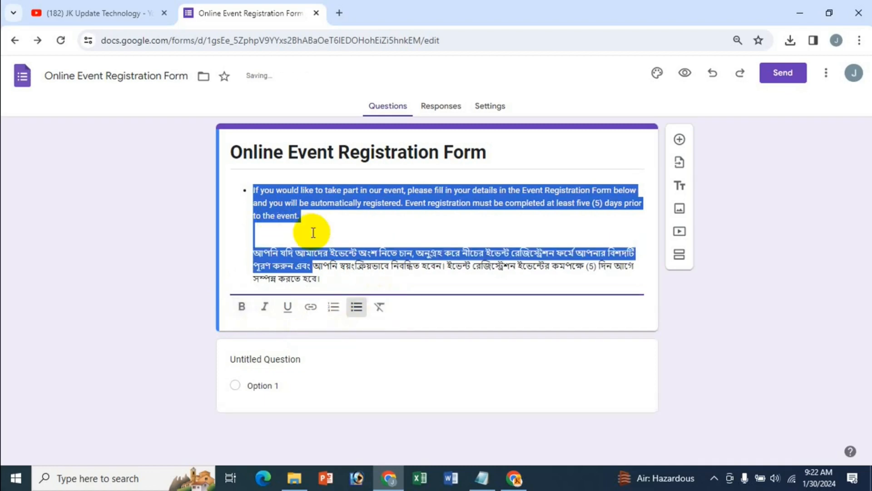
Remove the bullets from the English and Bengali paragraphs and tidy the blank line between them
click(357, 313)
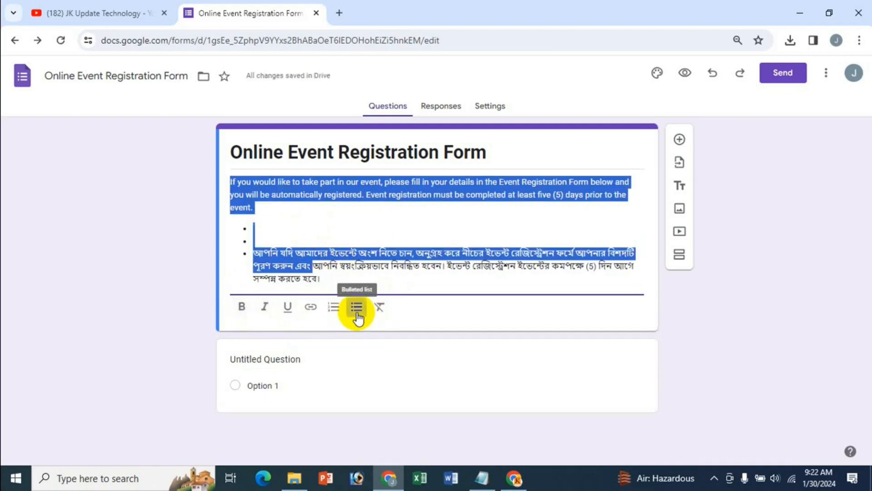
click(295, 253)
drag(256, 231, 288, 275)
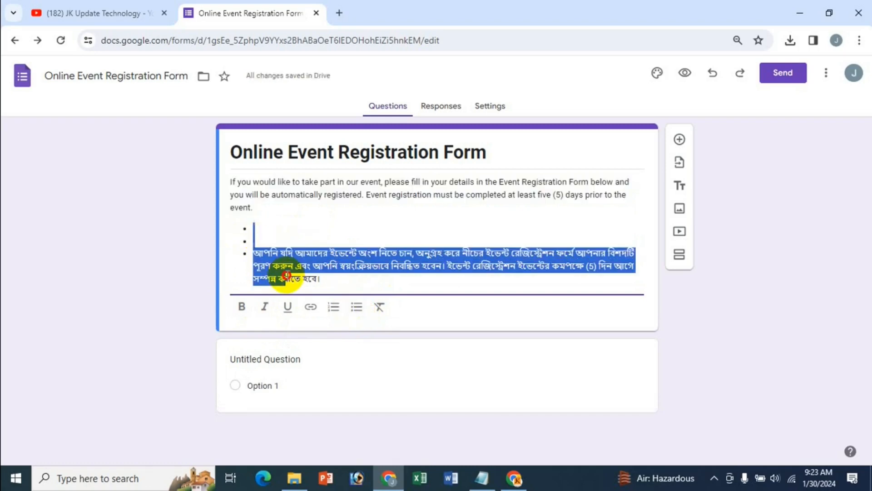
click(354, 308)
click(304, 223)
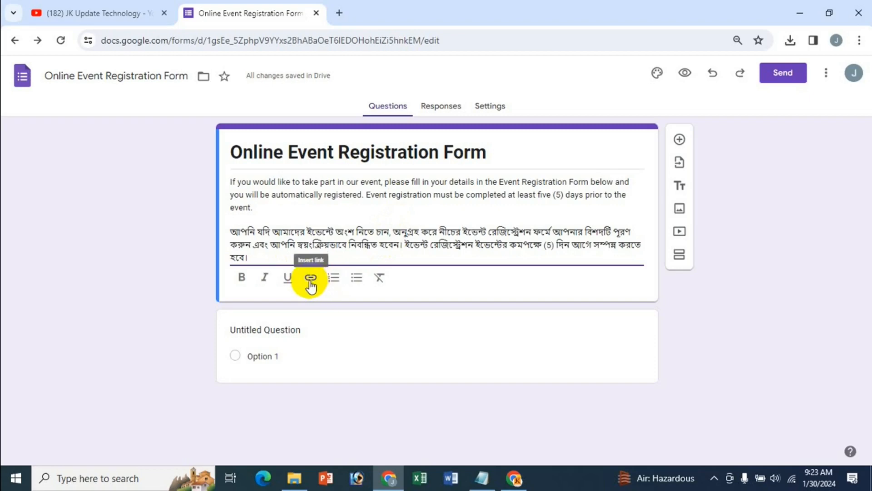
Add a new description line below the Bengali paragraph reading 'Click evern d'
click(286, 253)
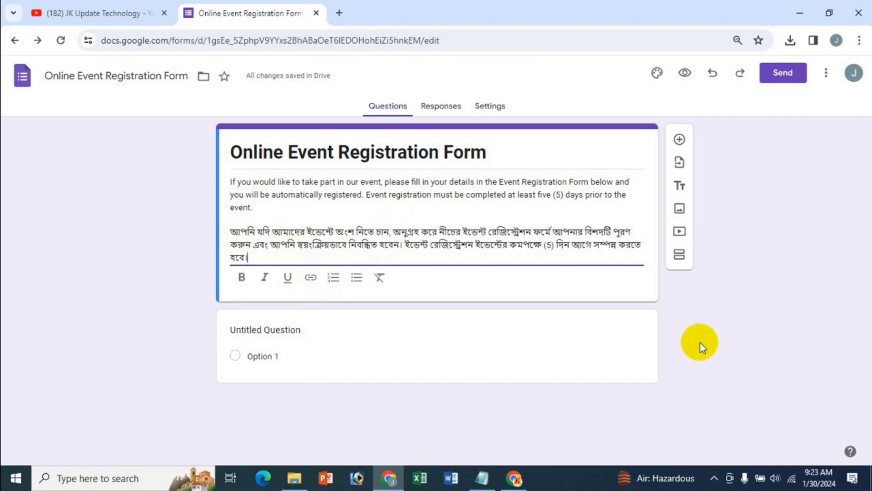
key(Return)
key(Return)
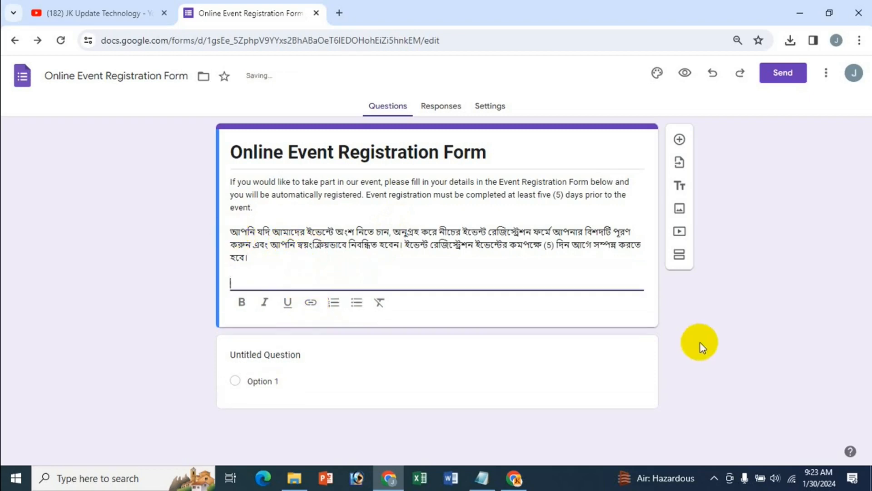
text(Click evern d)
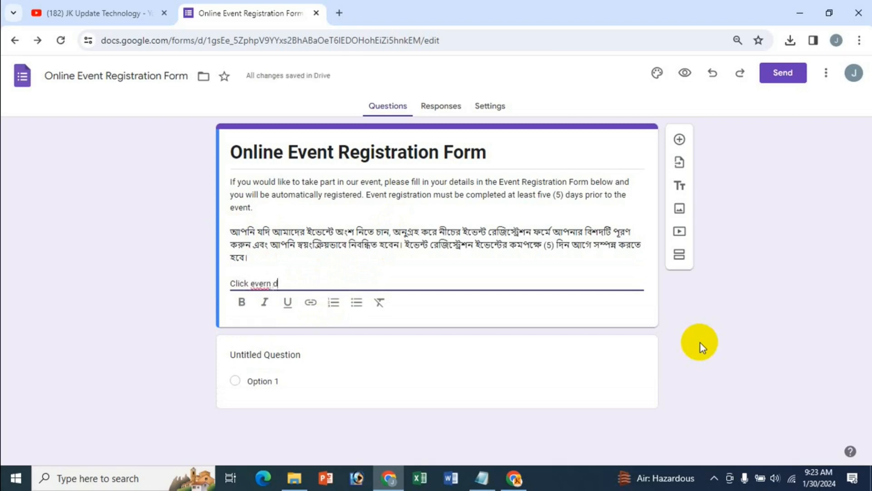
Correct the line to 'Click event details', try linking it, then cancel and delete the line
key(BackSpace)
key(BackSpace)
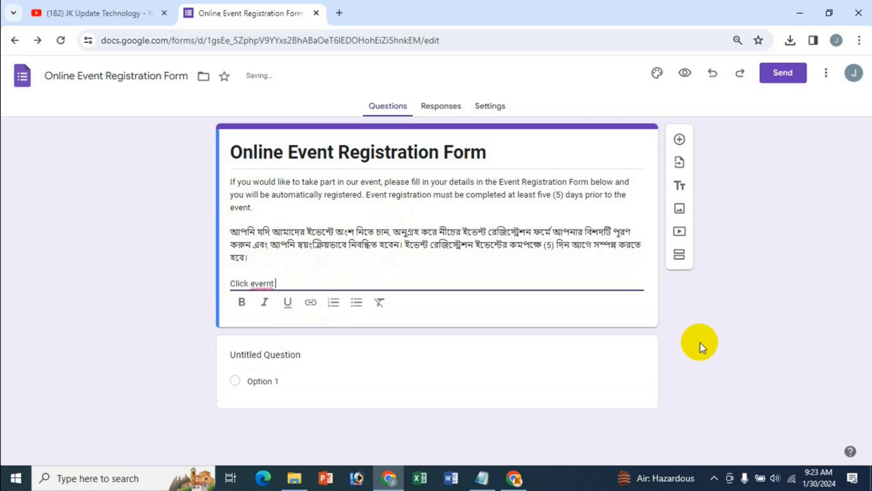
key(BackSpace)
key(BackSpace)
key(shift+Home)
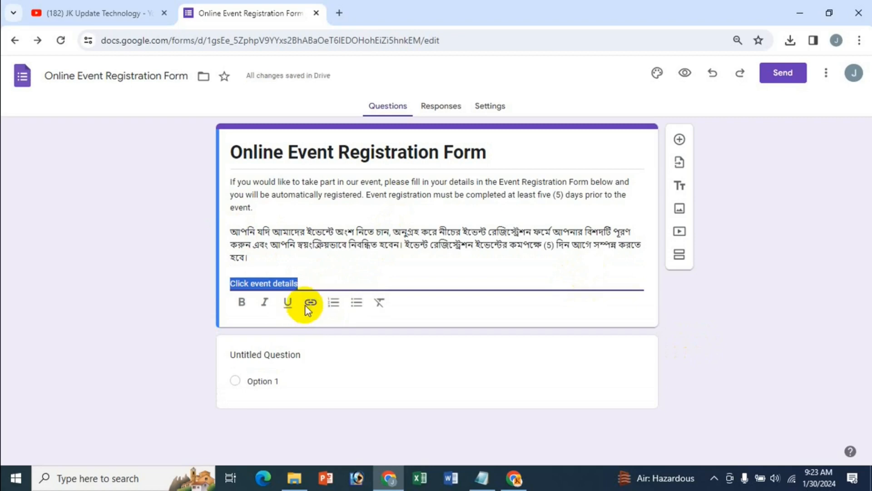
click(310, 303)
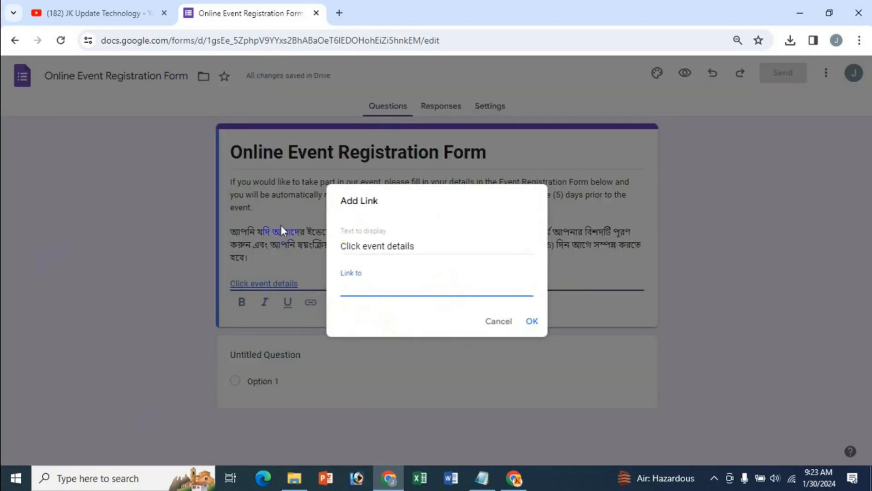
click(370, 304)
click(494, 322)
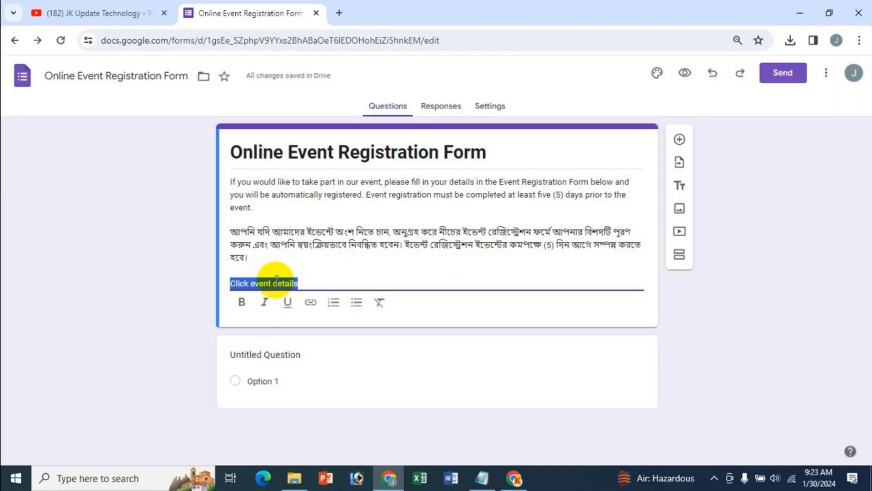
drag(323, 281, 224, 282)
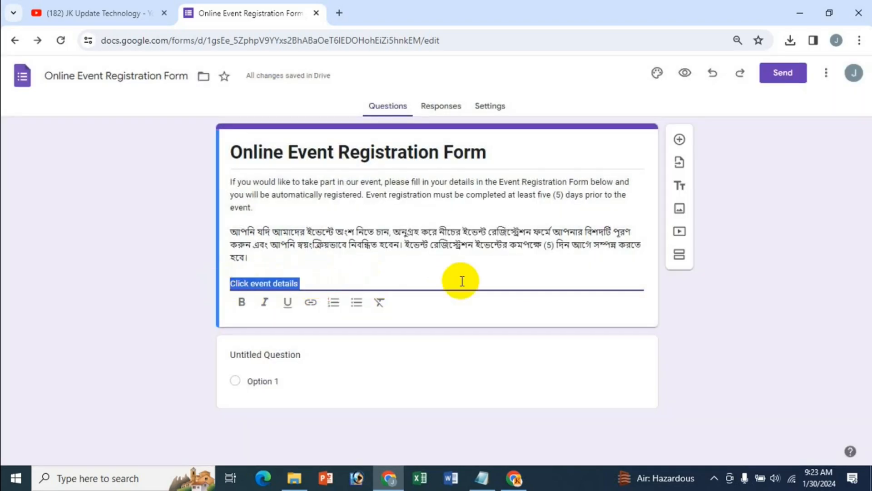
key(BackSpace)
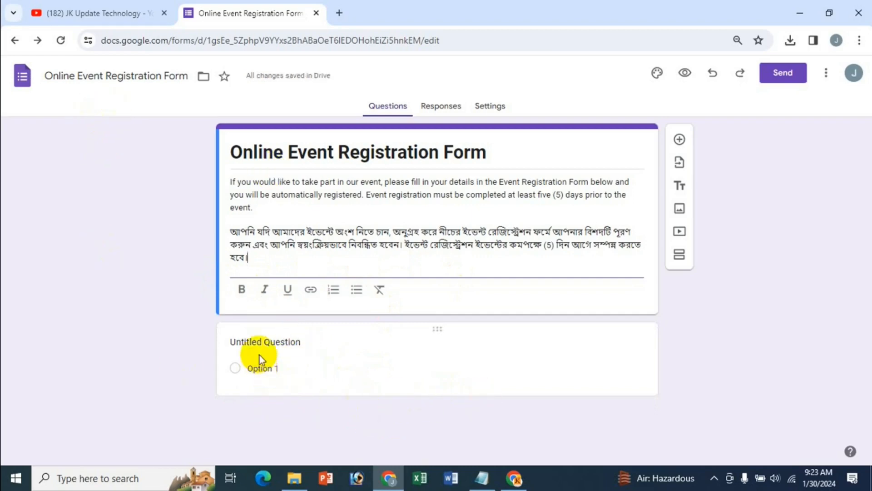
Replace the Untitled Question with a new First Name question, adding then removing its description
click(277, 347)
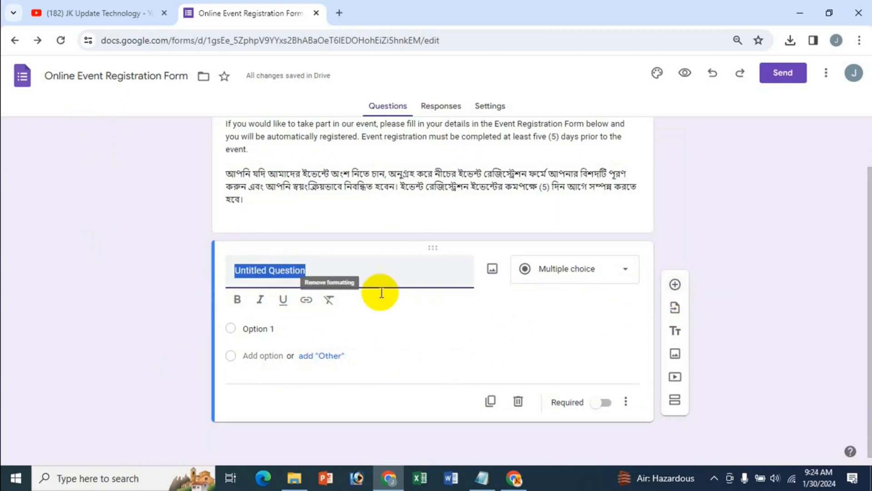
click(519, 402)
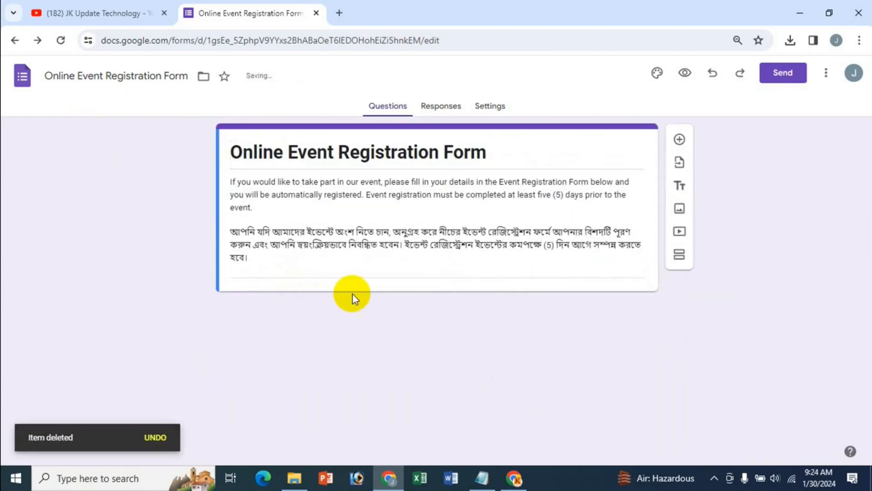
click(680, 141)
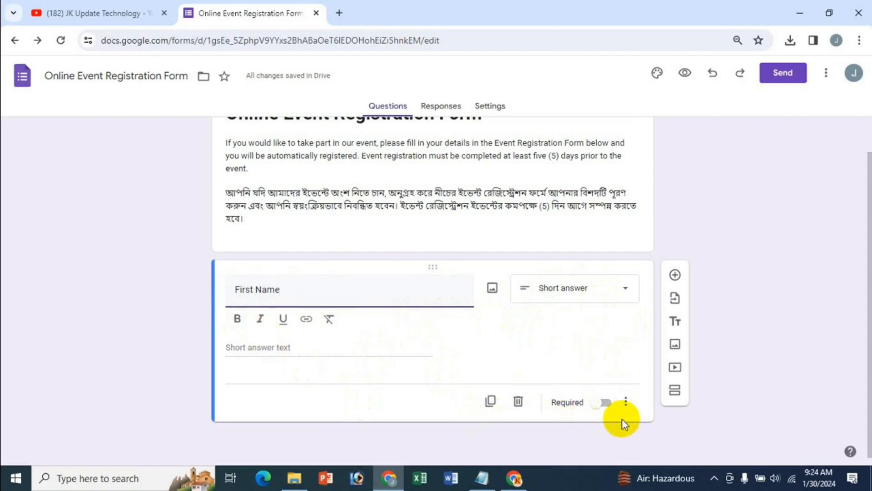
click(626, 402)
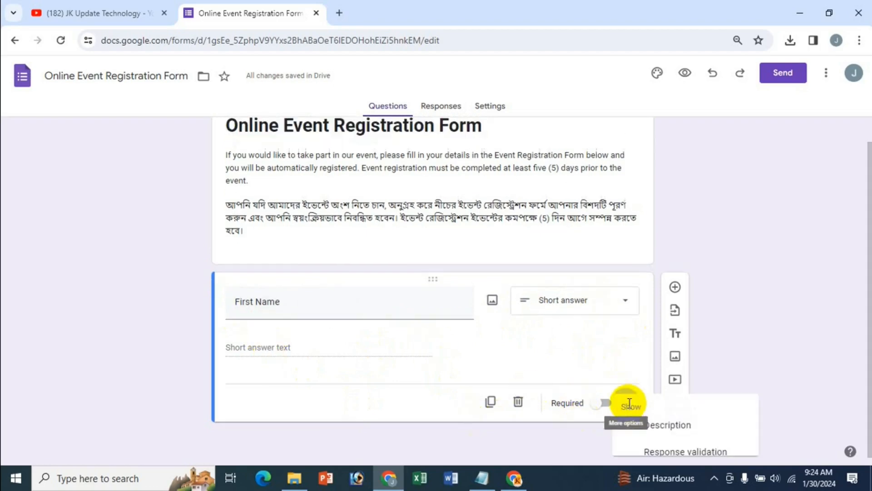
click(645, 425)
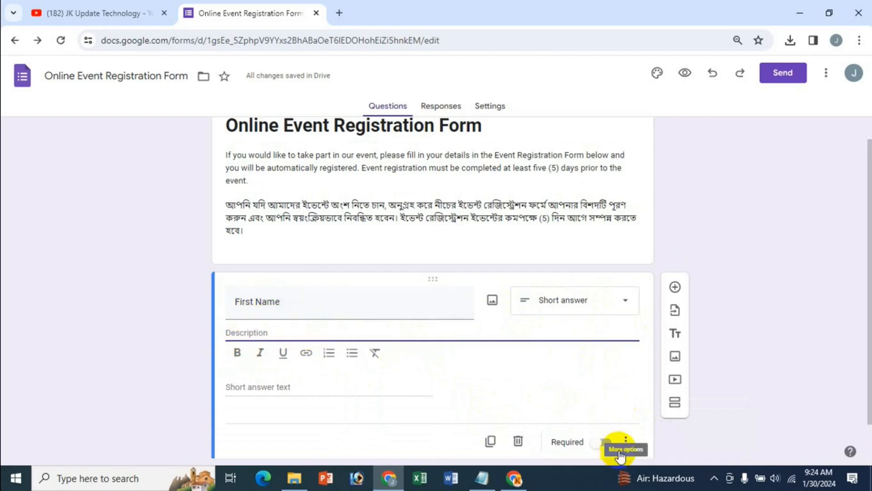
click(626, 444)
click(633, 404)
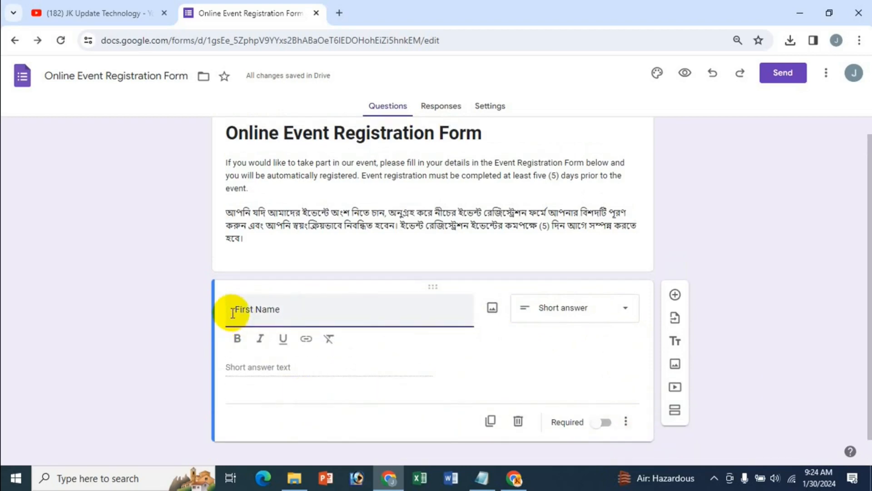
Make the First Name question title bold and check its extra options menu
drag(233, 313, 284, 310)
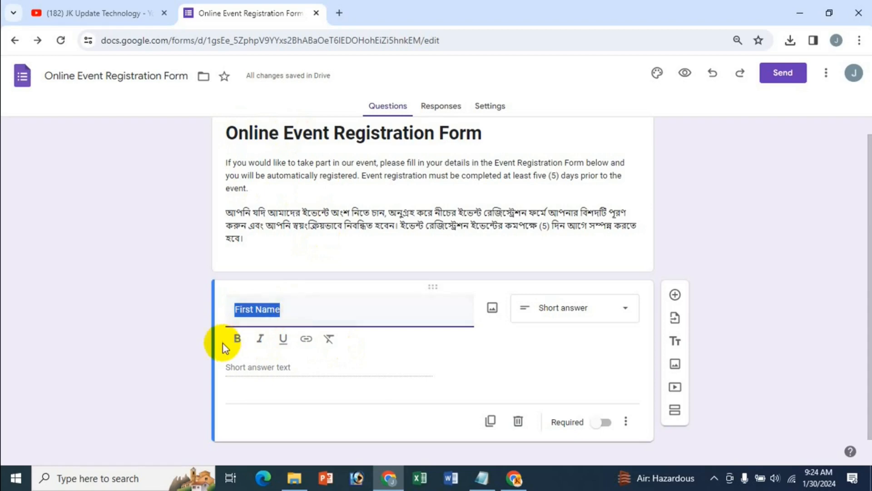
click(237, 339)
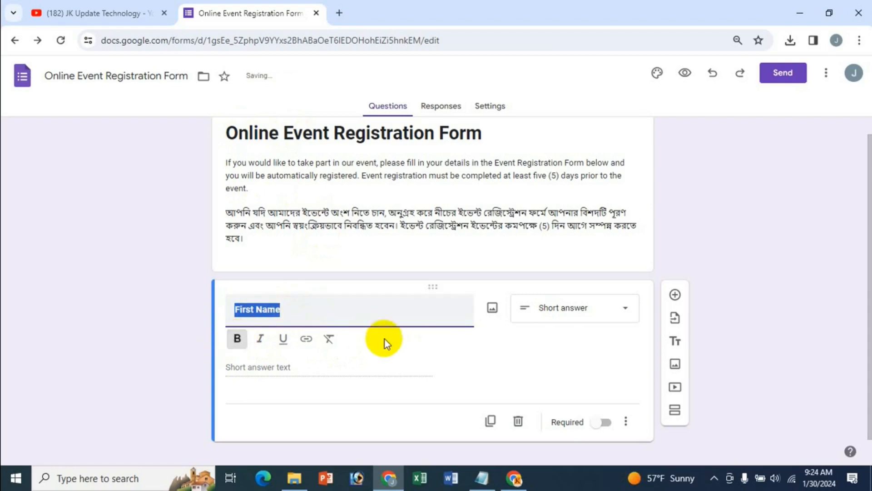
click(356, 308)
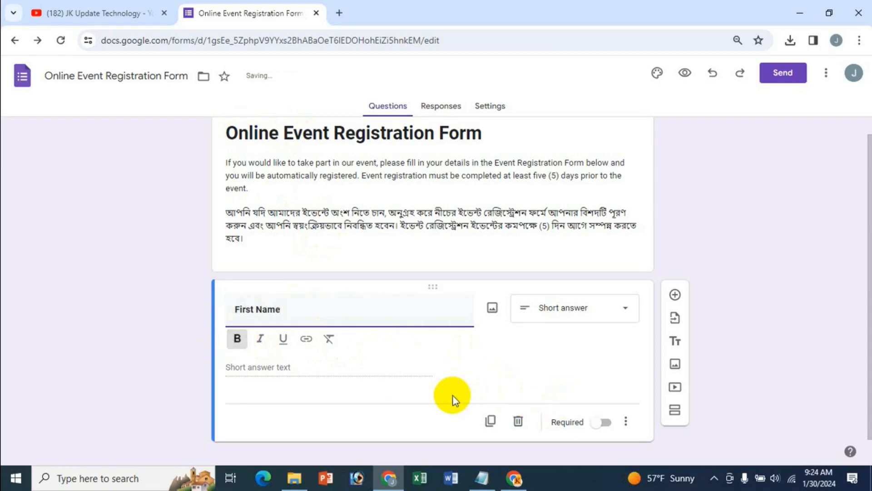
scroll(629, 430, down, 1)
click(625, 401)
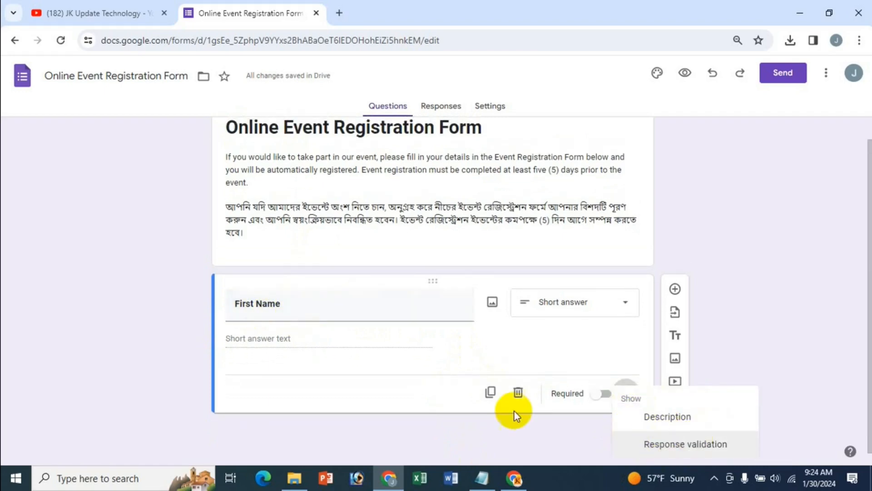
click(382, 270)
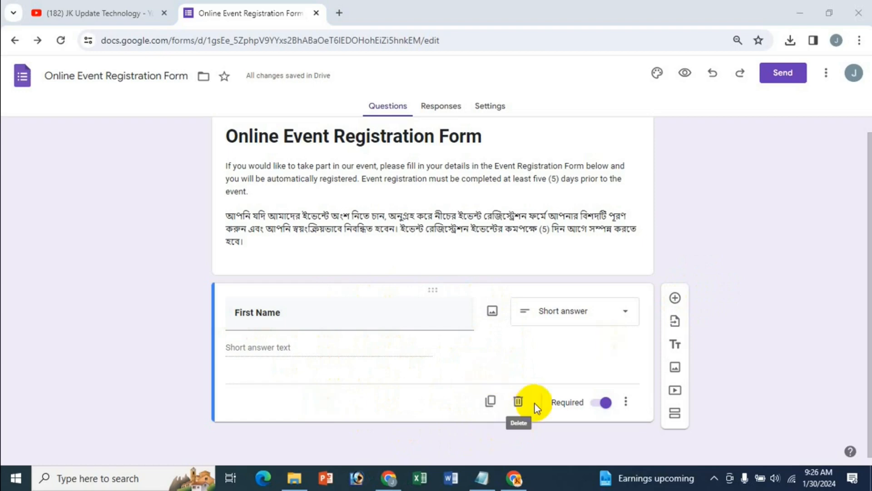
Duplicate First Name into a required bold 'Last Name' question, then add a new question below it
click(490, 402)
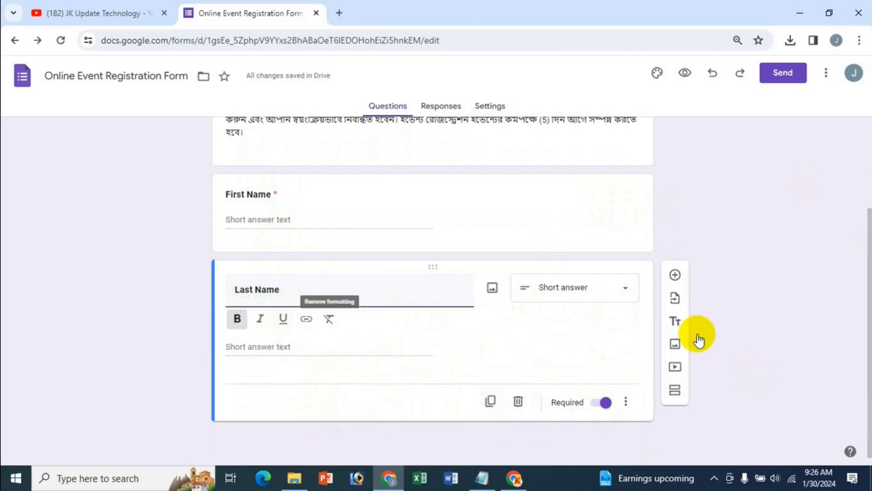
click(676, 274)
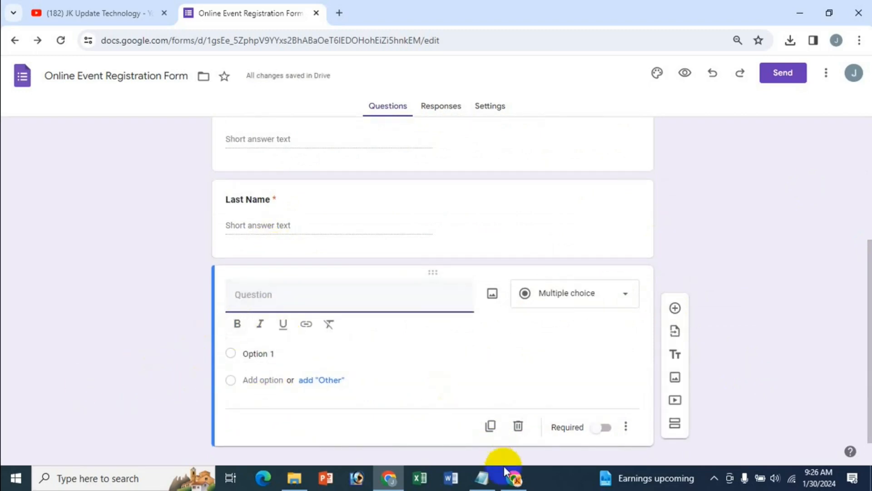
Title the new question 'Email' from the notes and make the title bold
click(482, 477)
click(70, 135)
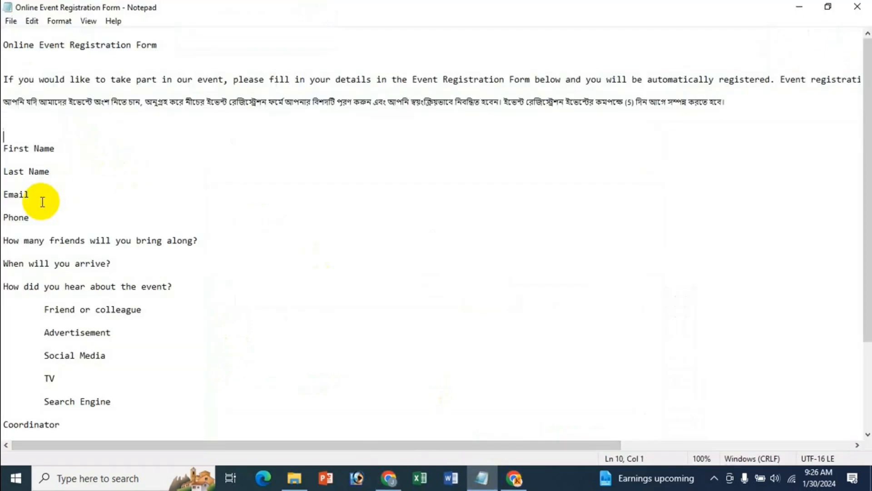
click(389, 478)
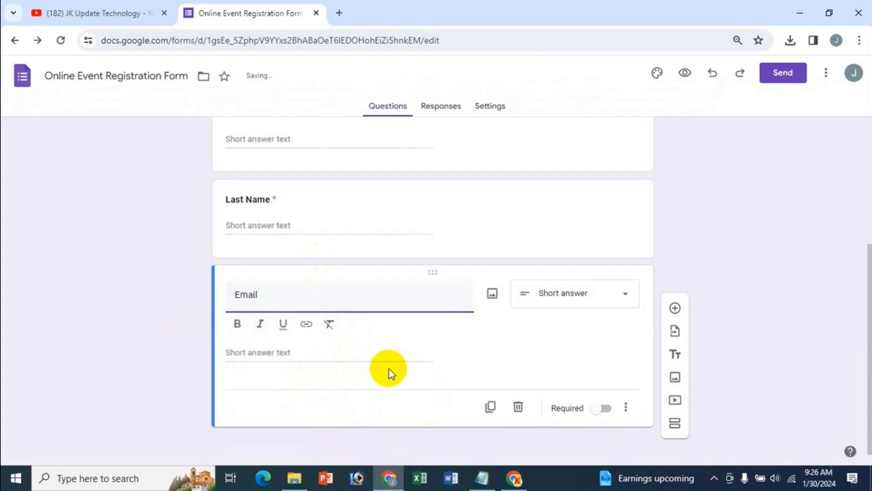
click(237, 325)
drag(268, 293, 230, 305)
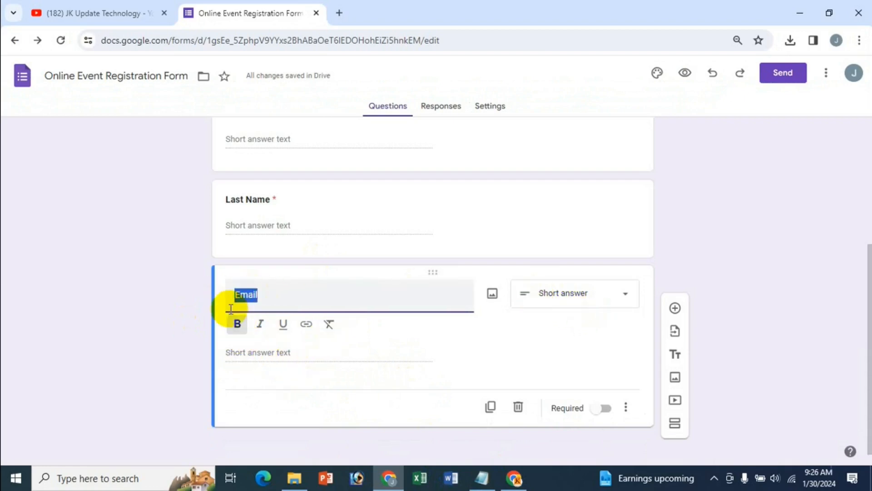
click(236, 325)
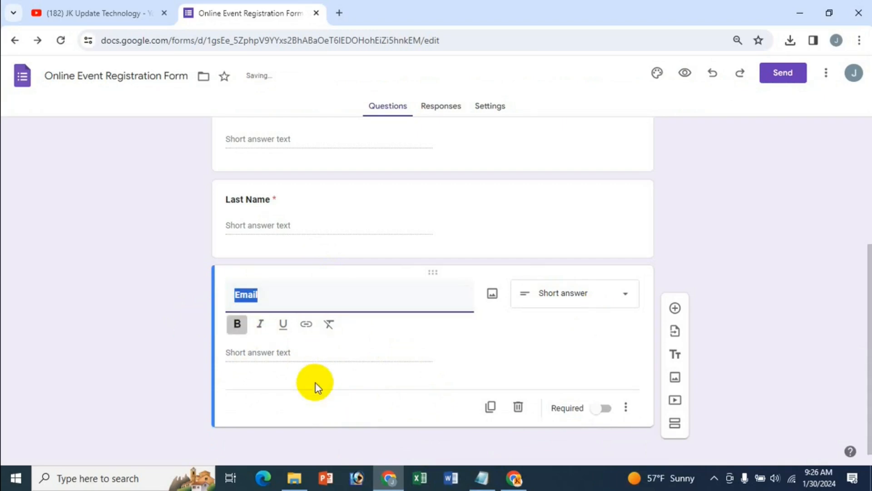
Make Email required with Text > Email address validation and error 'Incorrect email address'
click(601, 410)
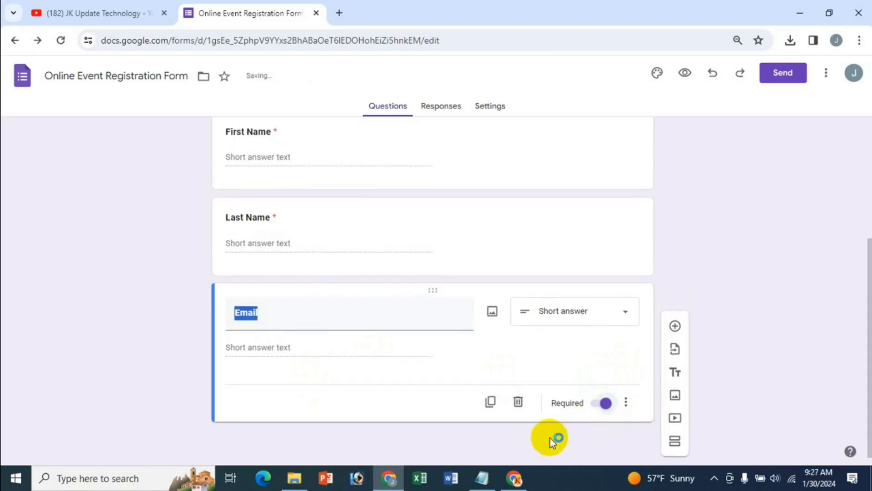
click(626, 402)
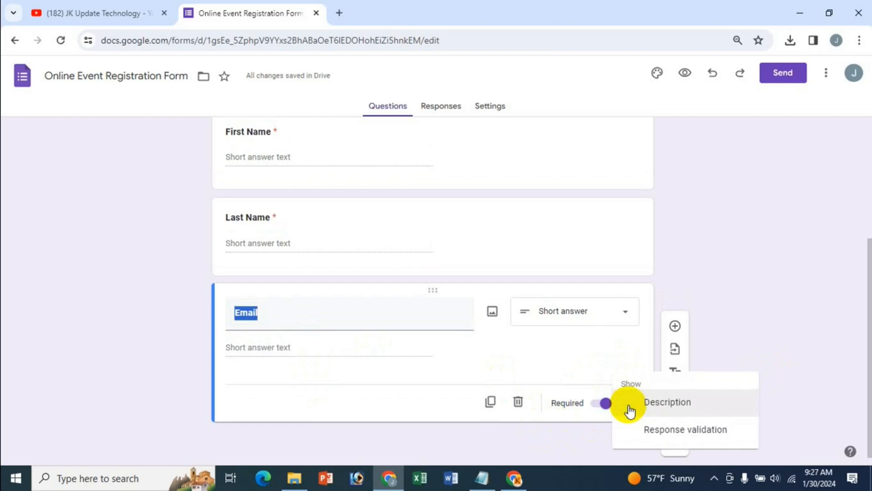
click(675, 436)
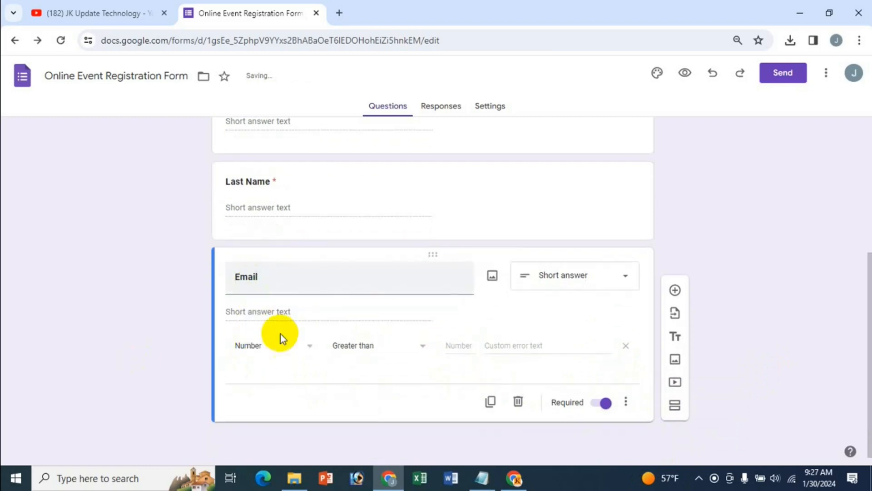
click(301, 350)
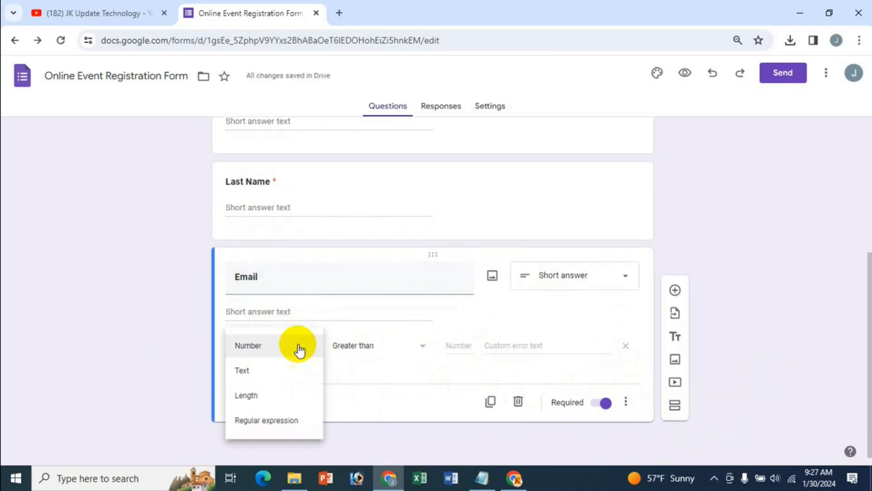
click(245, 370)
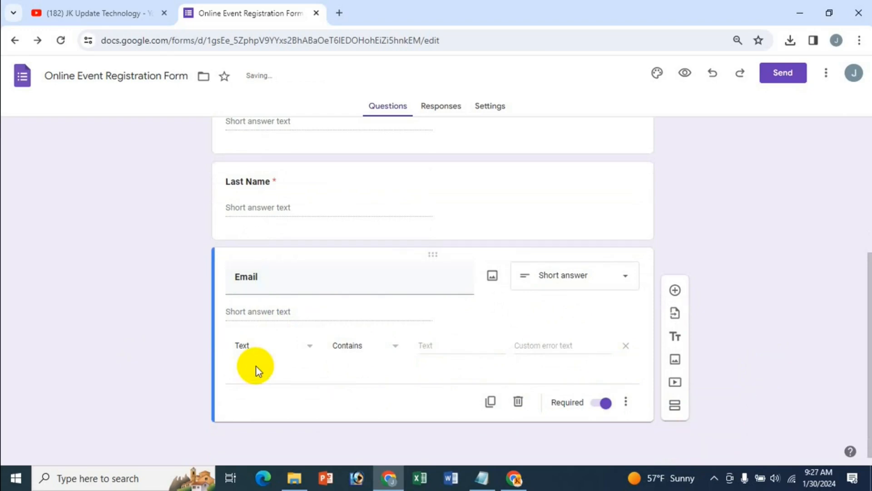
click(397, 350)
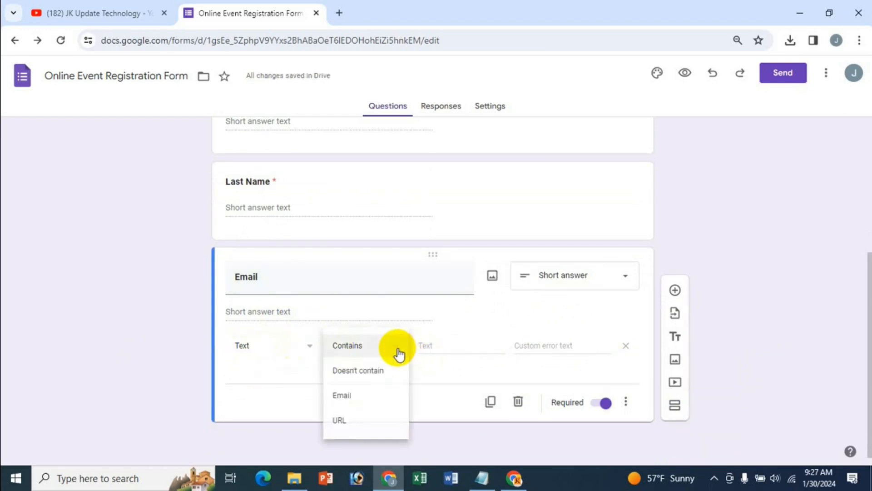
click(345, 396)
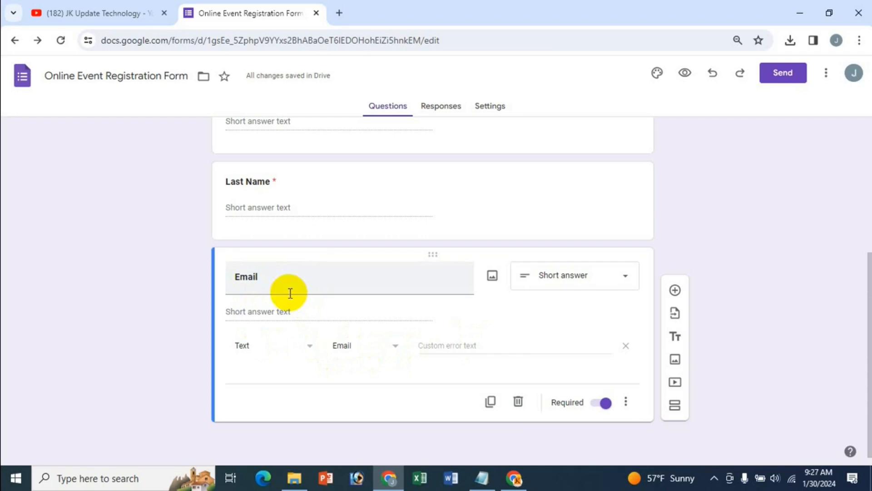
click(427, 345)
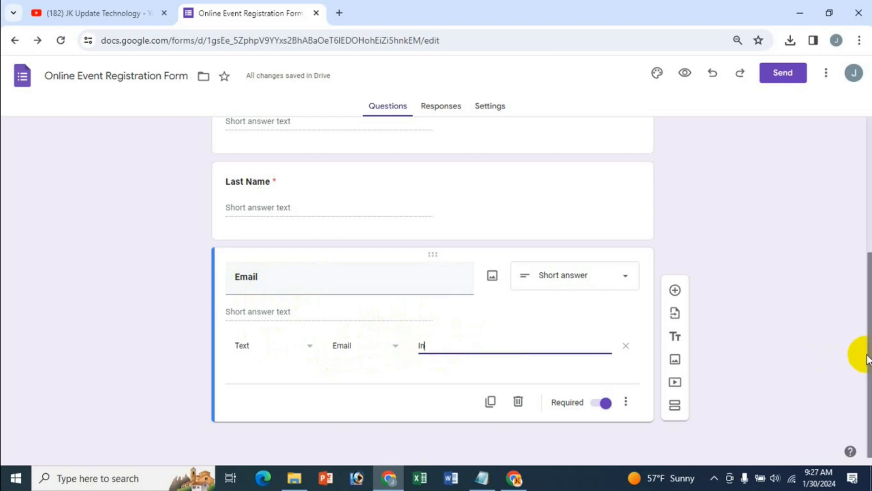
text(Incorrect email address)
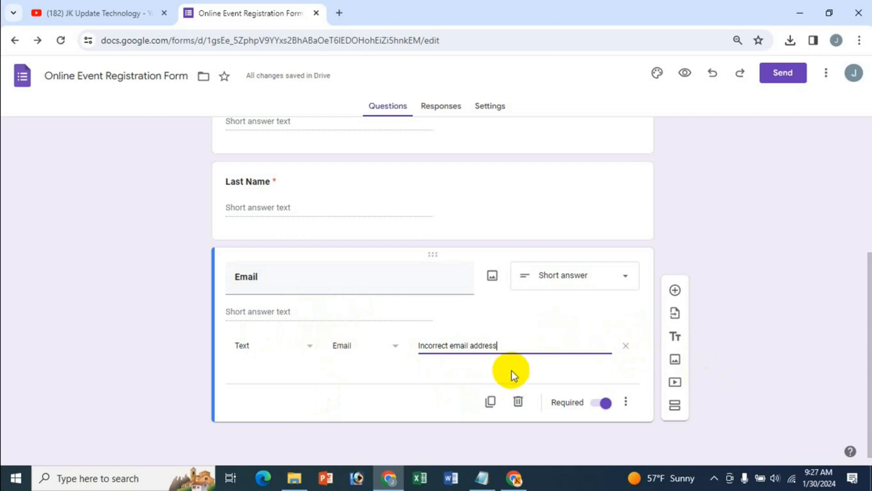
click(674, 287)
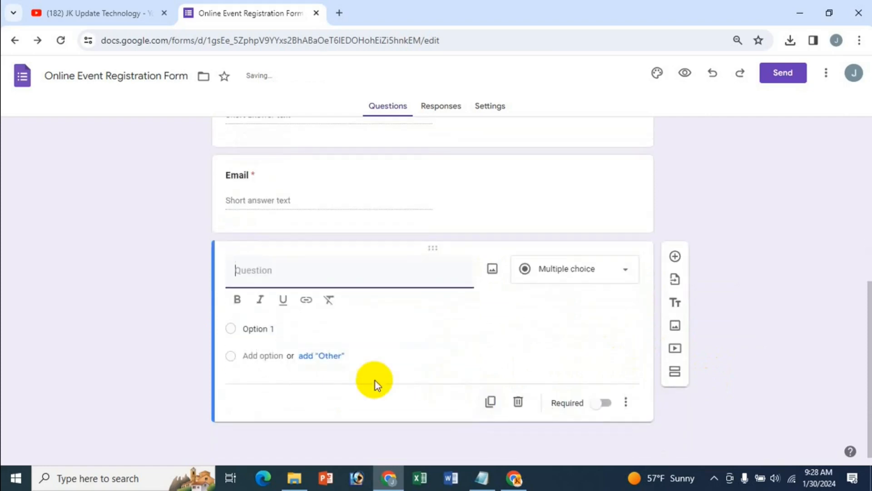
Title the new question 'Phone' in bold
text(Phone)
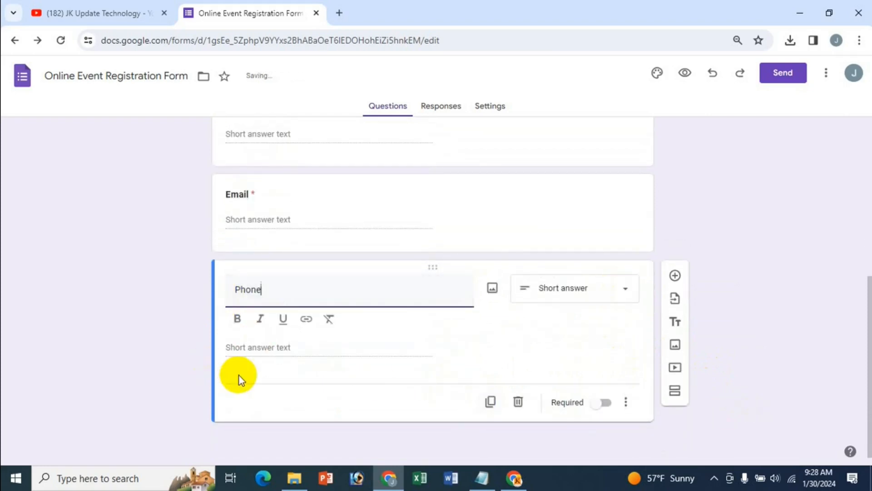
double_click(238, 291)
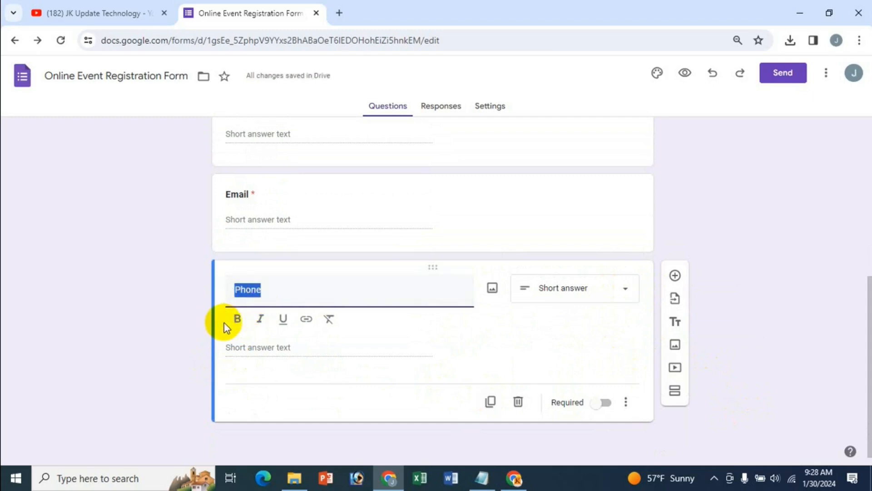
click(234, 319)
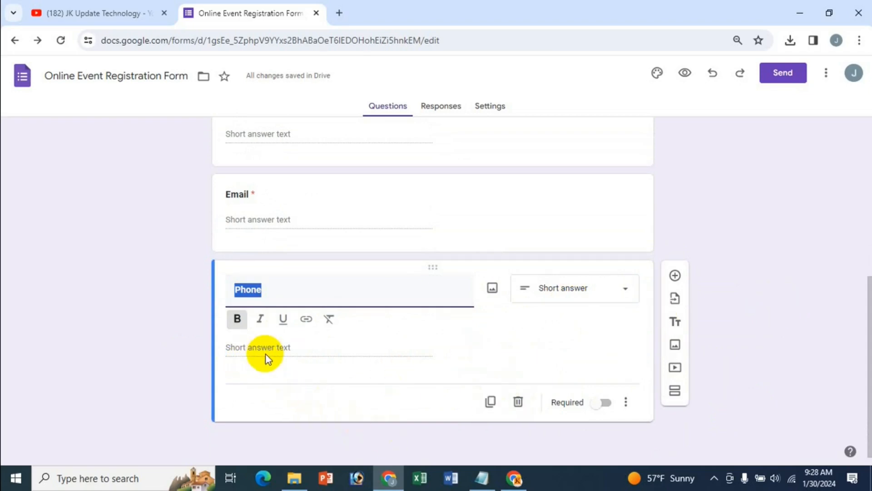
Validate Phone as a Whole number with the error 'Wrong phone number'
click(626, 401)
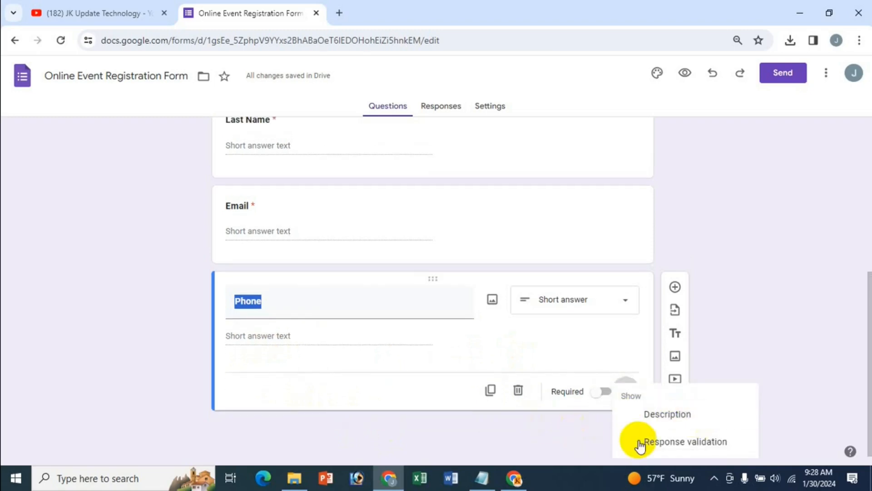
click(672, 452)
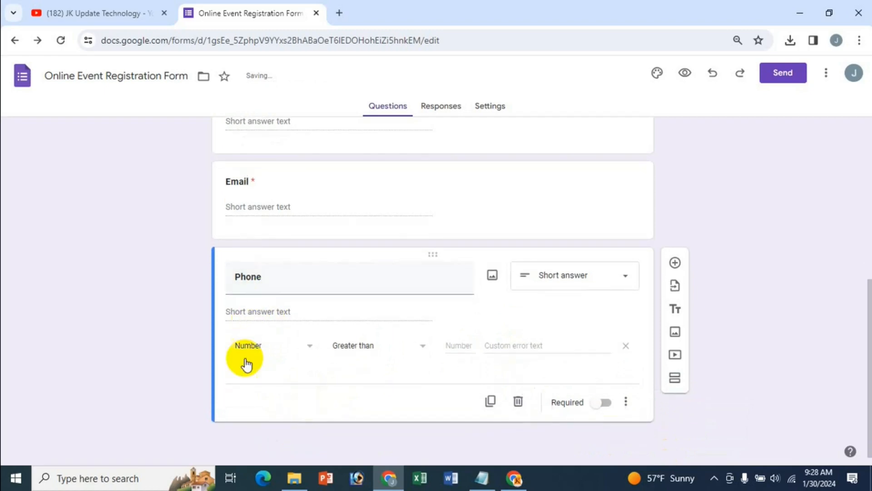
click(417, 351)
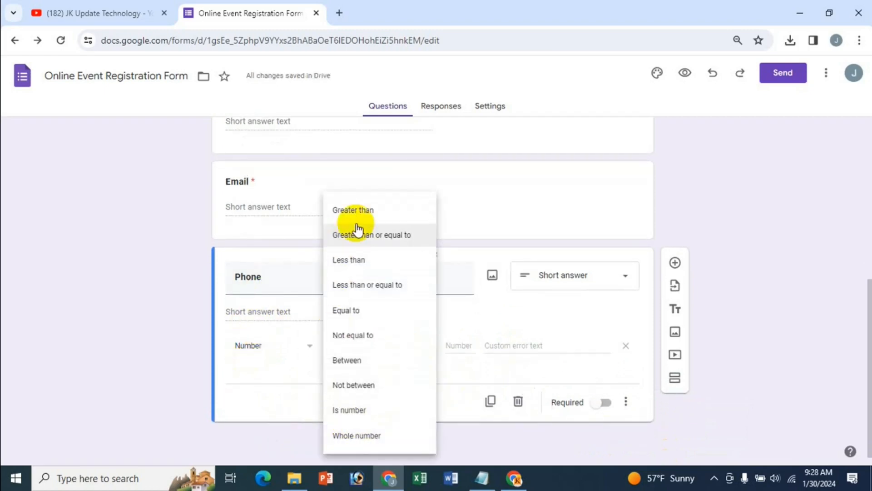
click(368, 440)
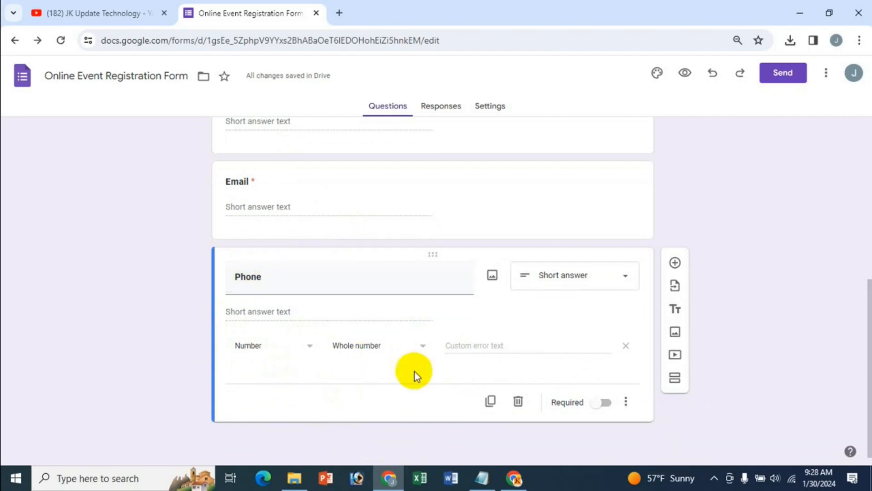
click(476, 353)
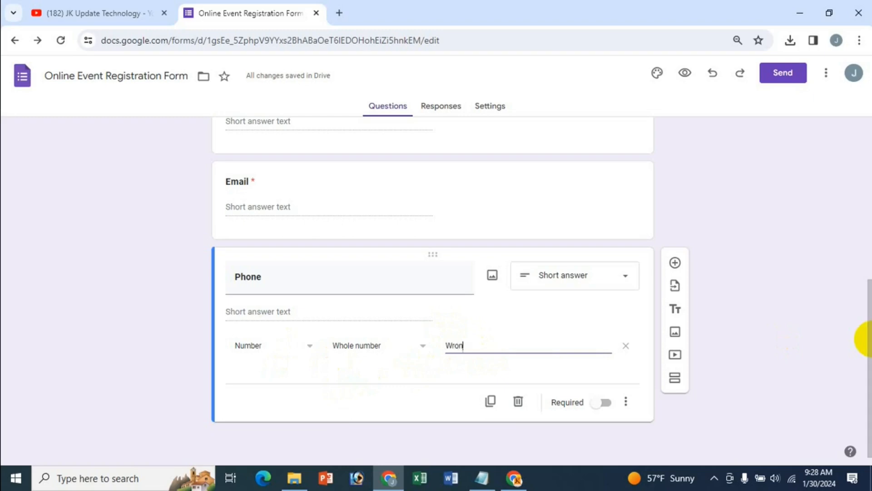
text(Wrong phone number)
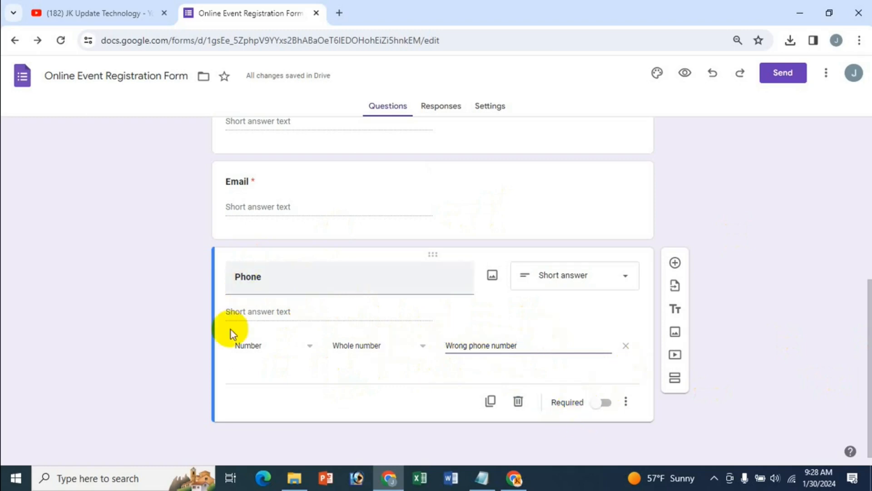
Make Phone required, add a blank question, and go to the line after Phone in the notes
click(603, 404)
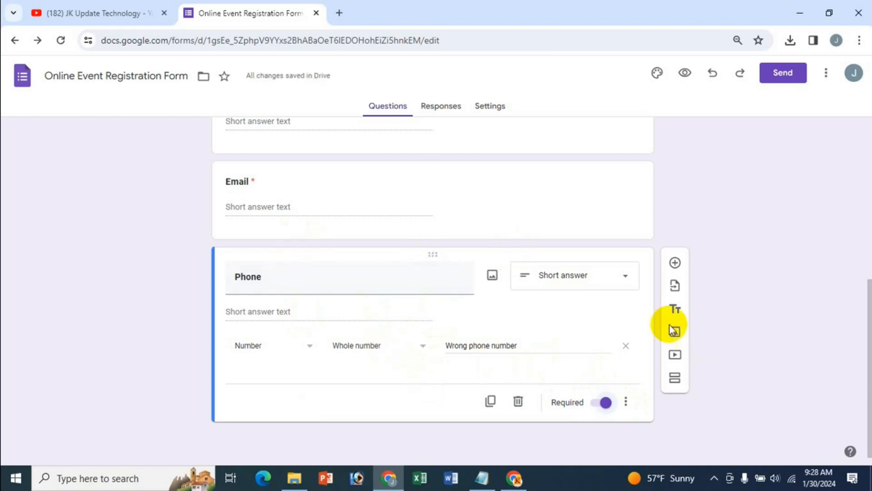
click(675, 263)
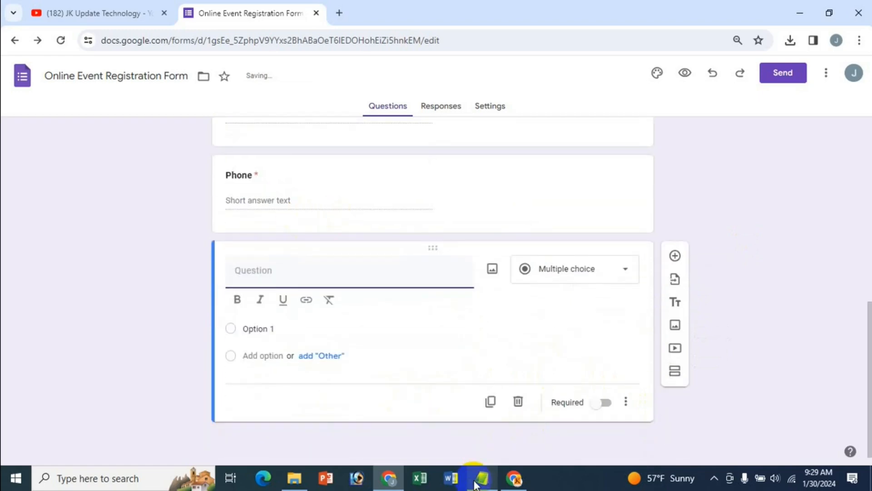
click(473, 484)
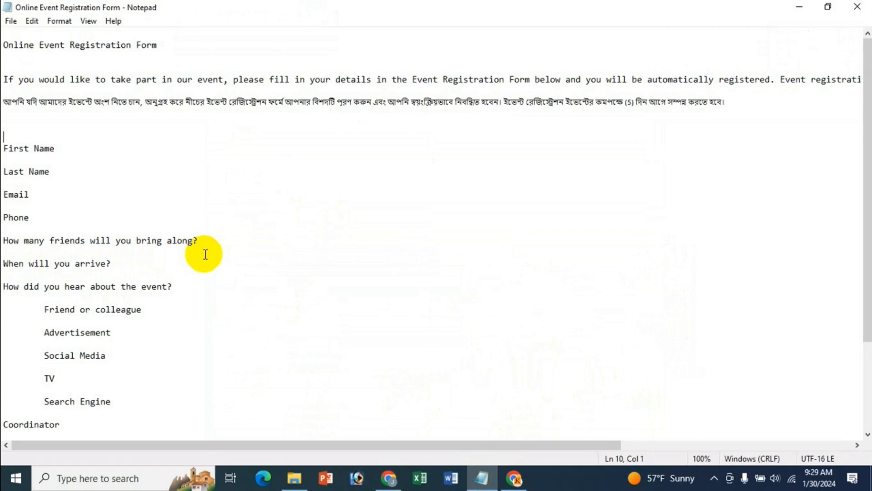
click(11, 231)
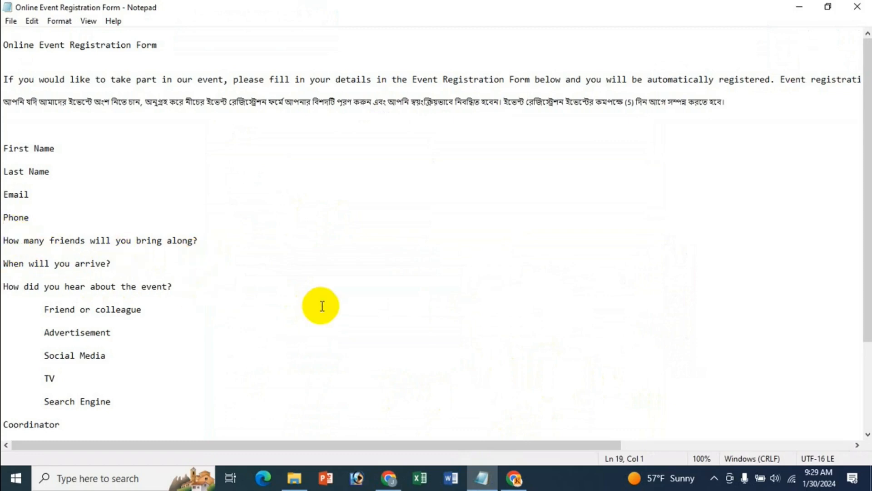
Paste 'How many friends will you bring along?' as a bold title and set it to Short answer
key(shift+End)
key(ctrl+c)
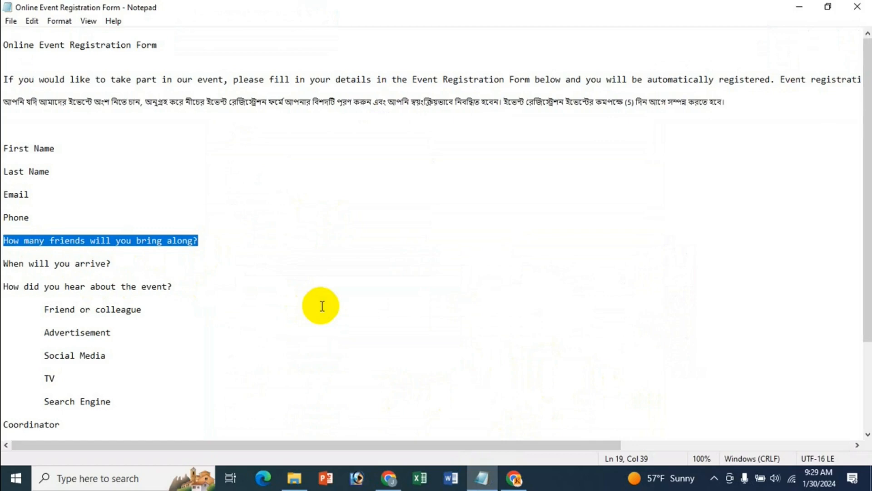
click(388, 478)
key(ctrl+v)
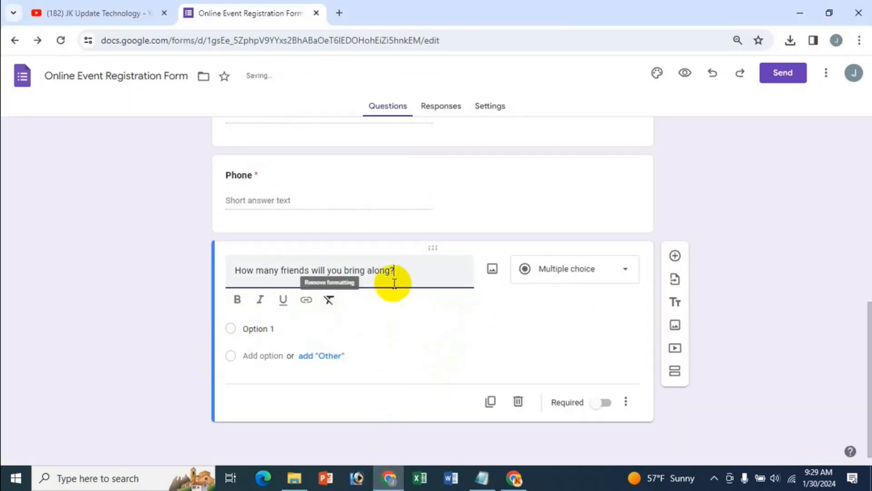
drag(413, 270, 228, 287)
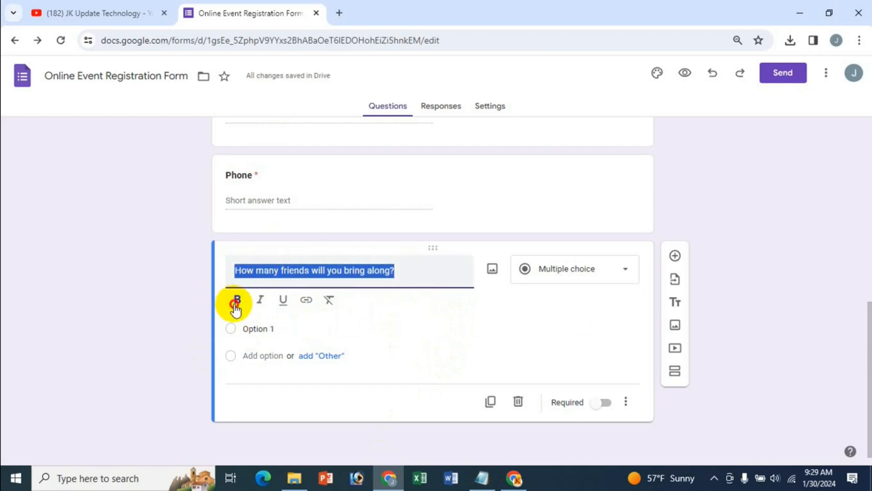
click(237, 300)
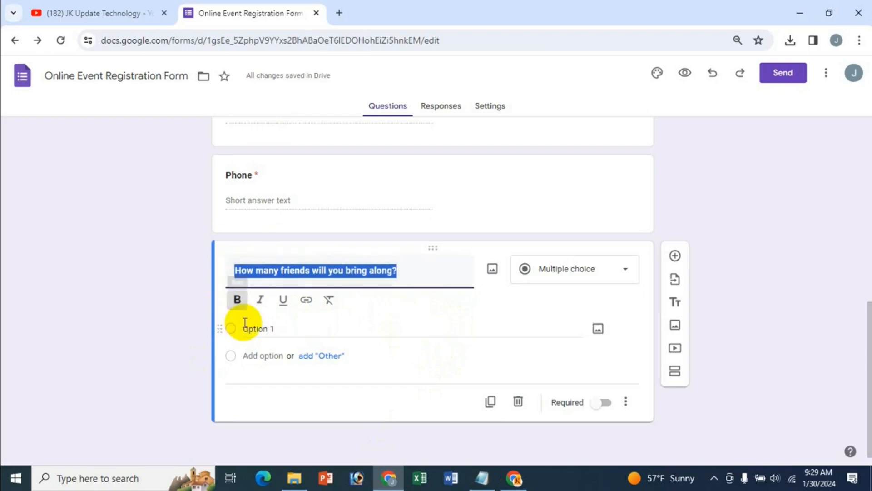
click(418, 278)
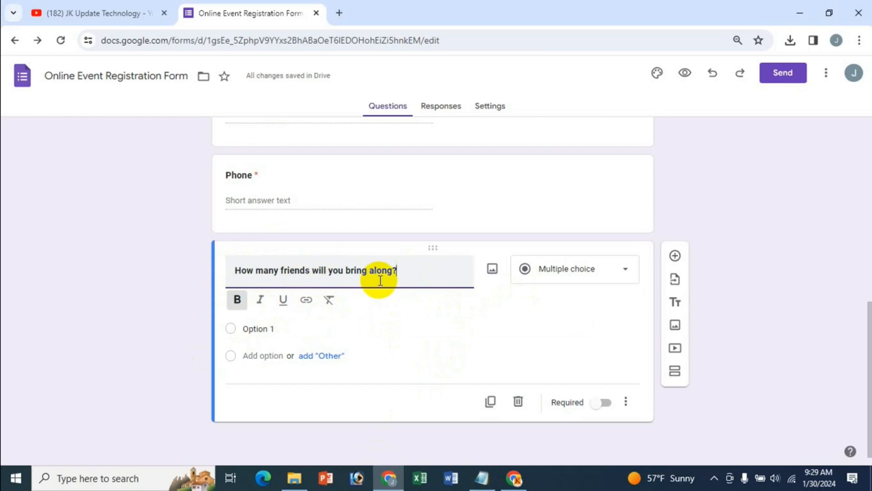
click(591, 271)
click(565, 117)
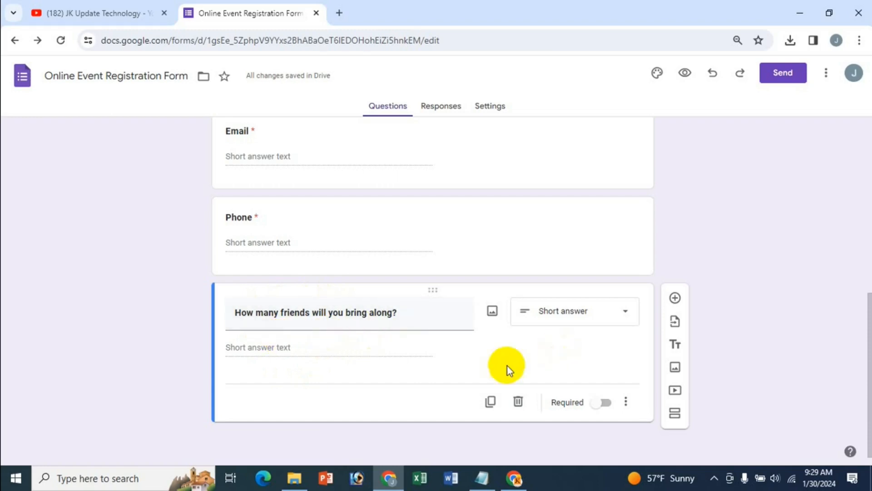
Turn the friends question into a Dropdown with options None, 1, 2 and 3
click(626, 316)
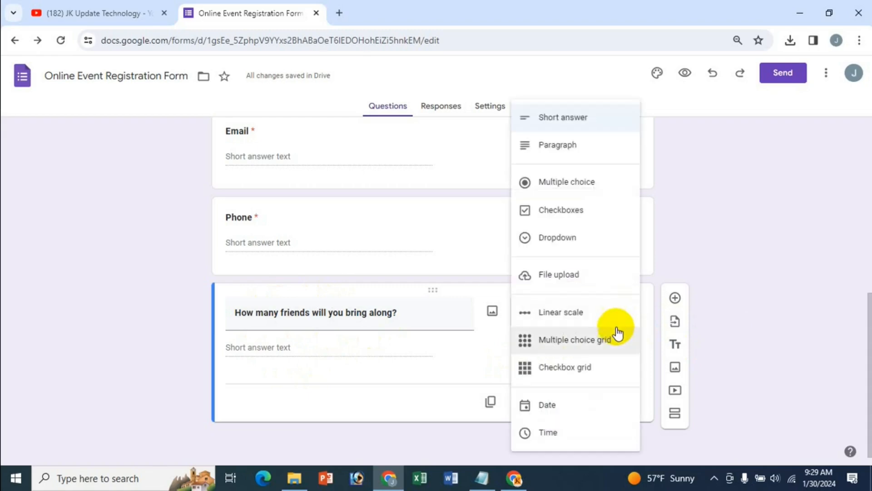
click(563, 246)
scroll(346, 378, down, 1)
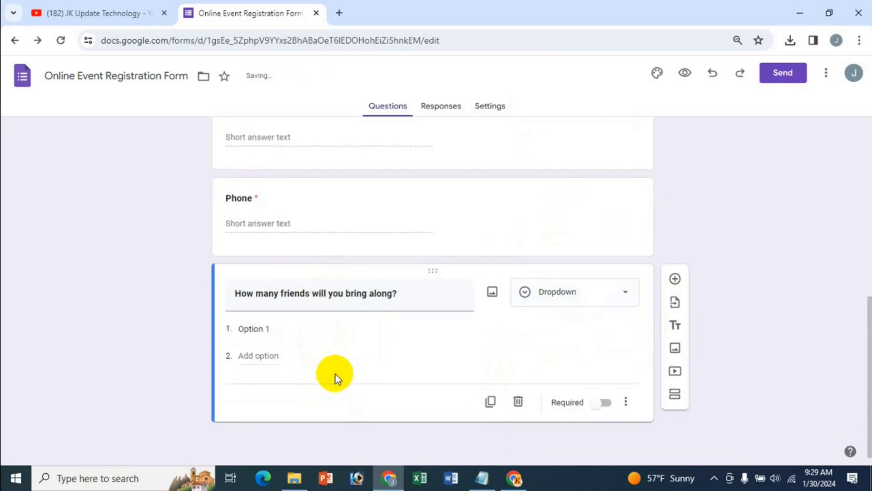
click(255, 331)
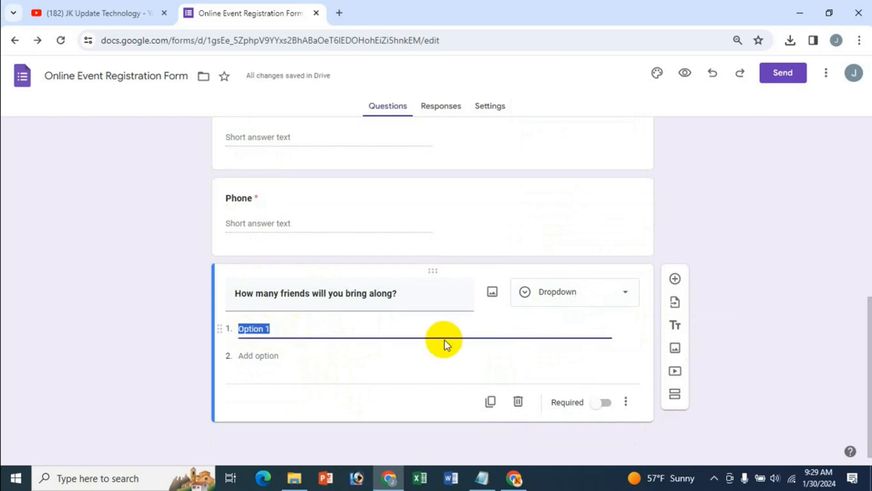
text(Non)
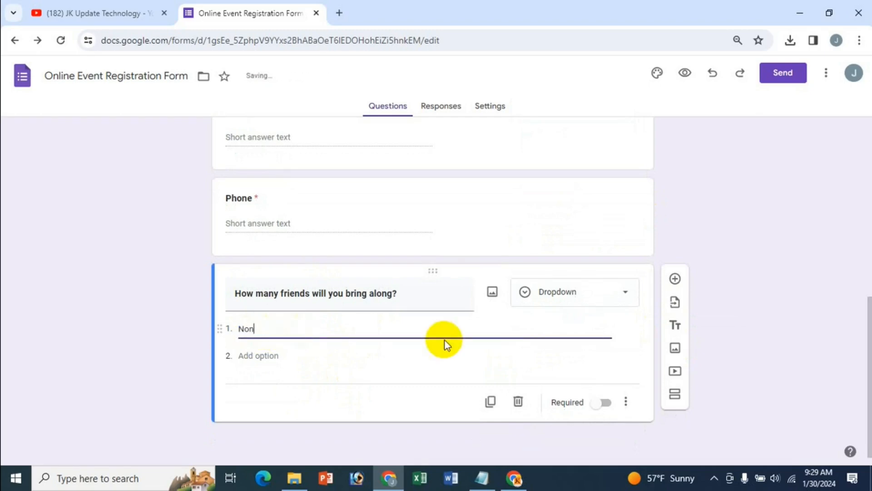
text(e)
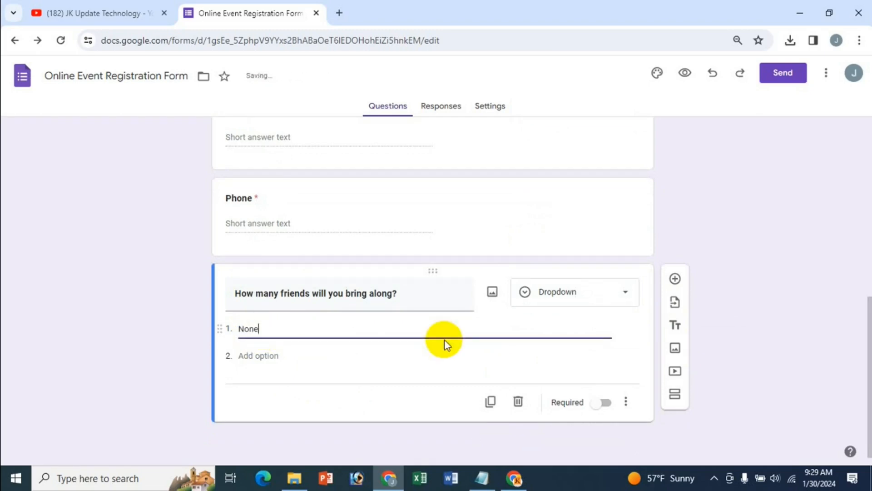
click(273, 356)
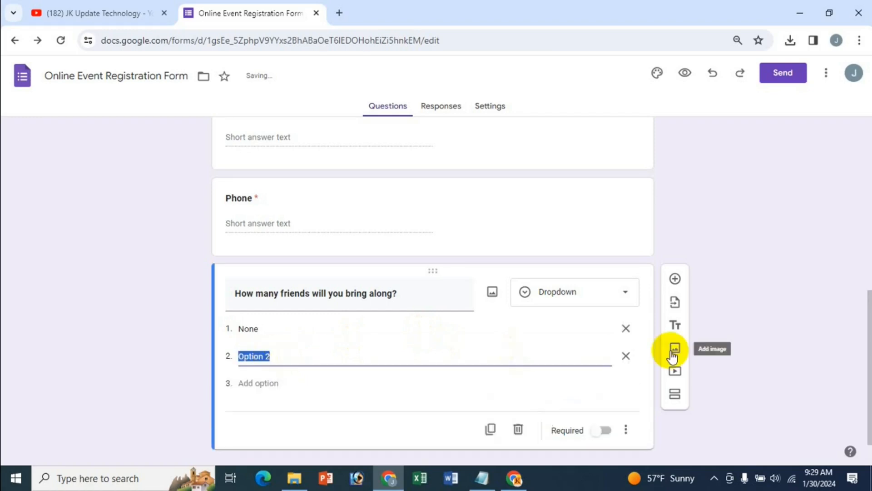
text(1)
click(249, 384)
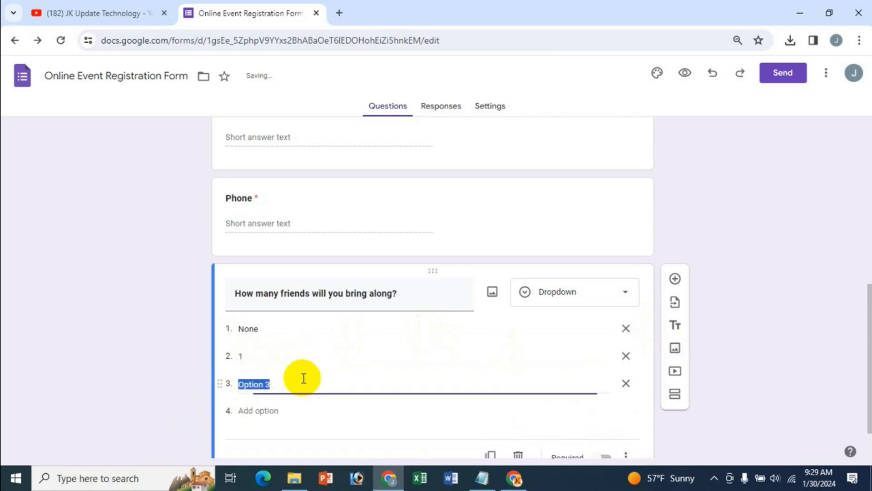
text(2)
click(256, 409)
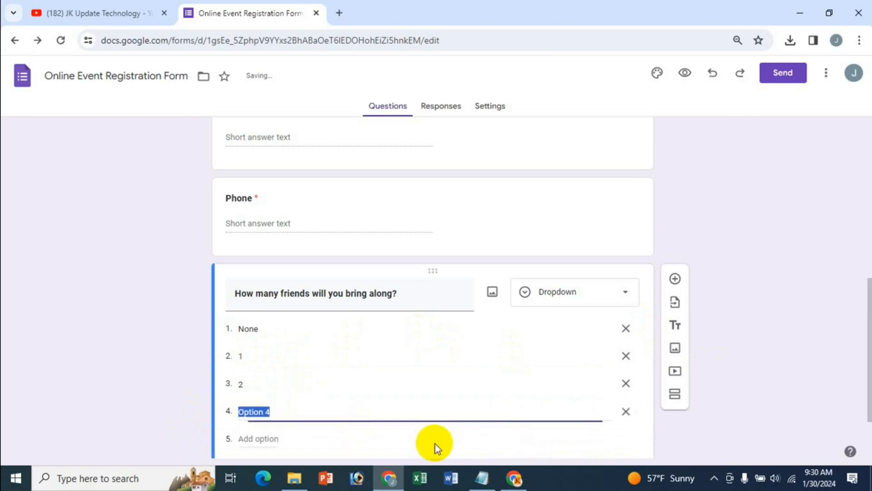
text(3)
Add the remaining dropdown options 4 through 10
scroll(411, 448, down, 1)
click(270, 356)
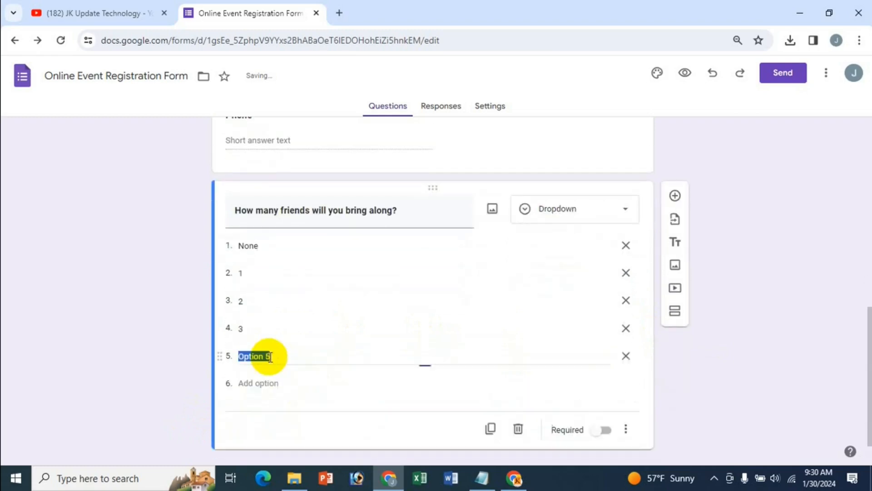
click(262, 384)
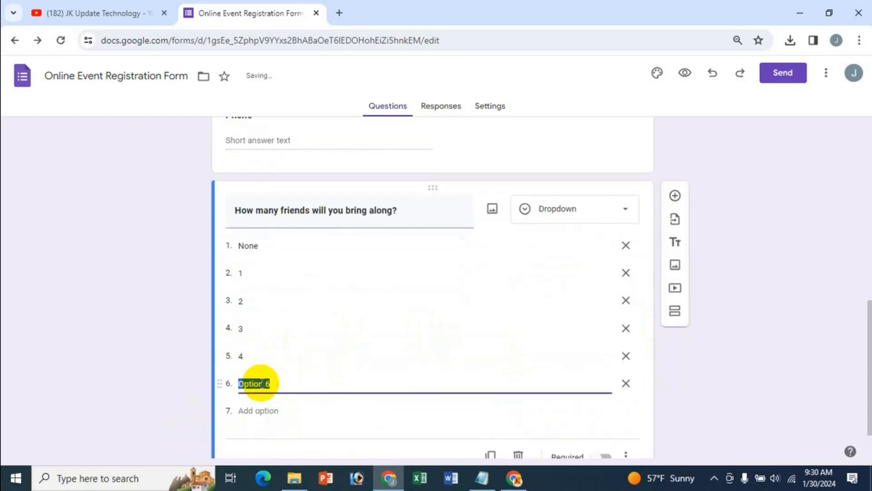
click(257, 411)
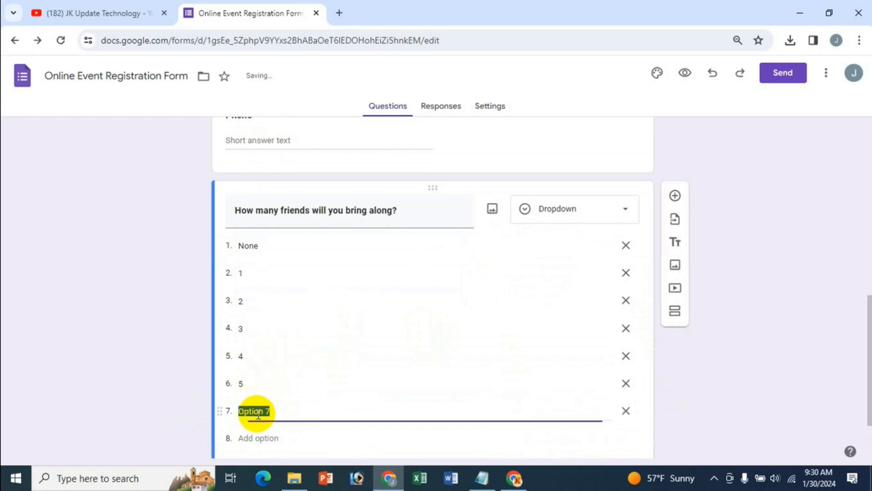
text(6)
click(255, 438)
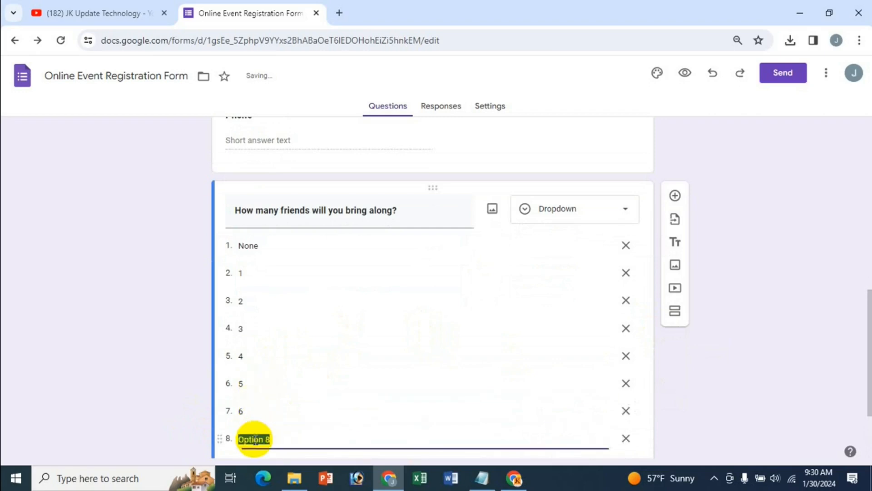
scroll(327, 421, down, 2)
click(255, 357)
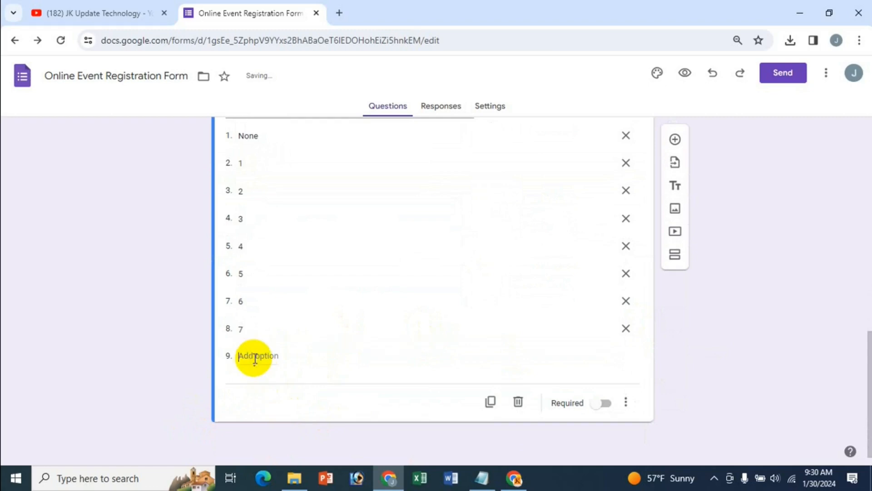
text(8)
click(253, 383)
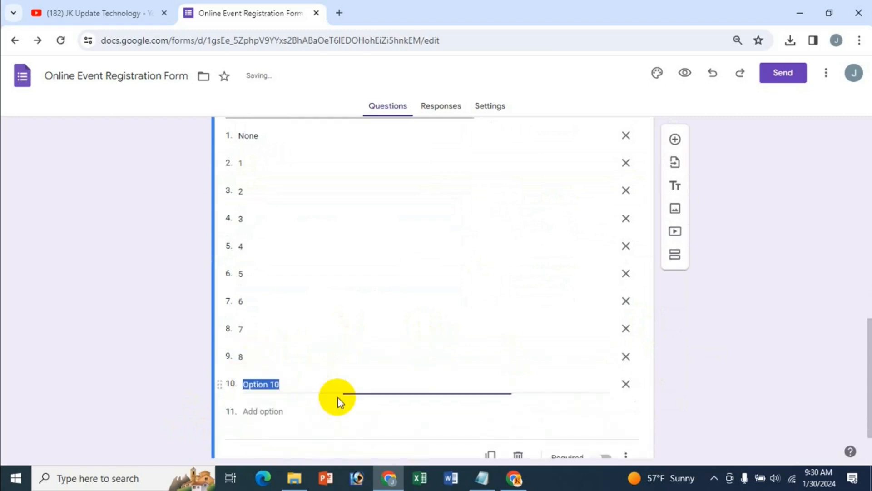
text(9)
click(286, 415)
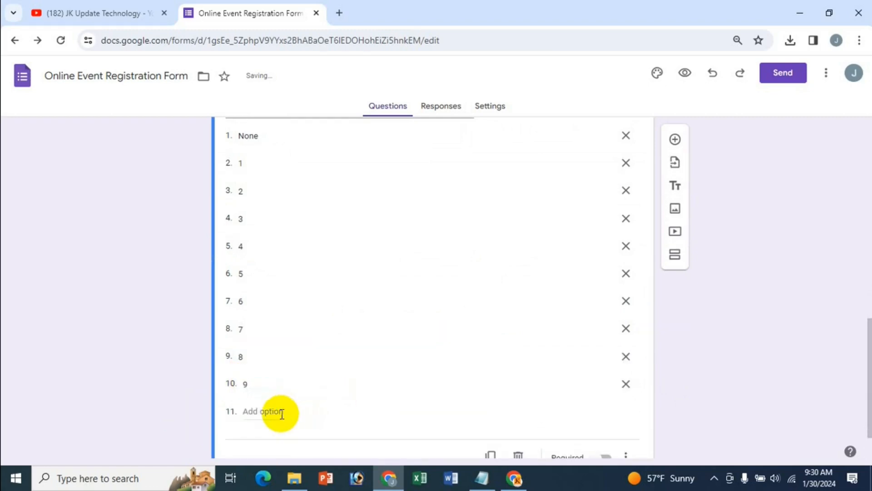
click(281, 413)
text(10)
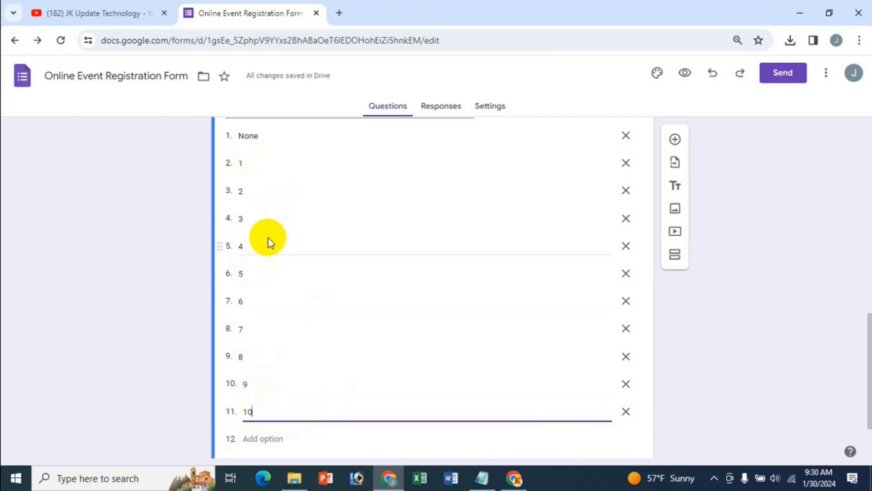
Make the friends question required and add a new question below it
scroll(239, 264, up, 3)
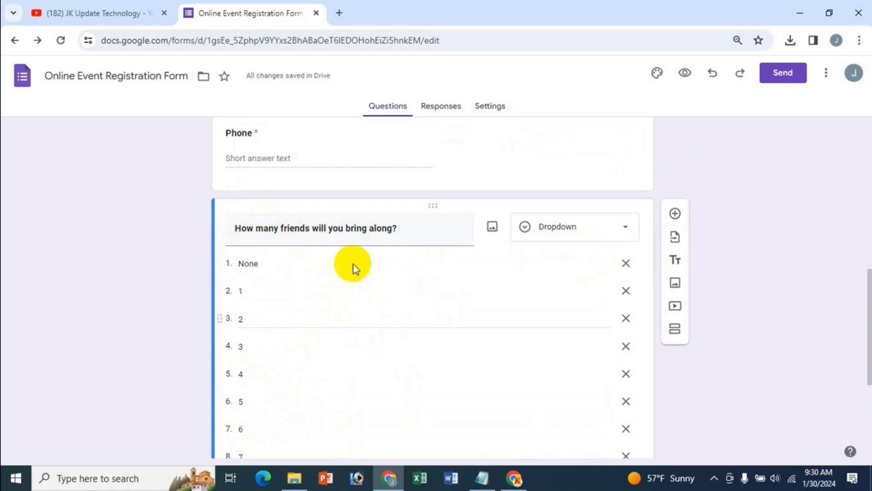
scroll(503, 317, down, 3)
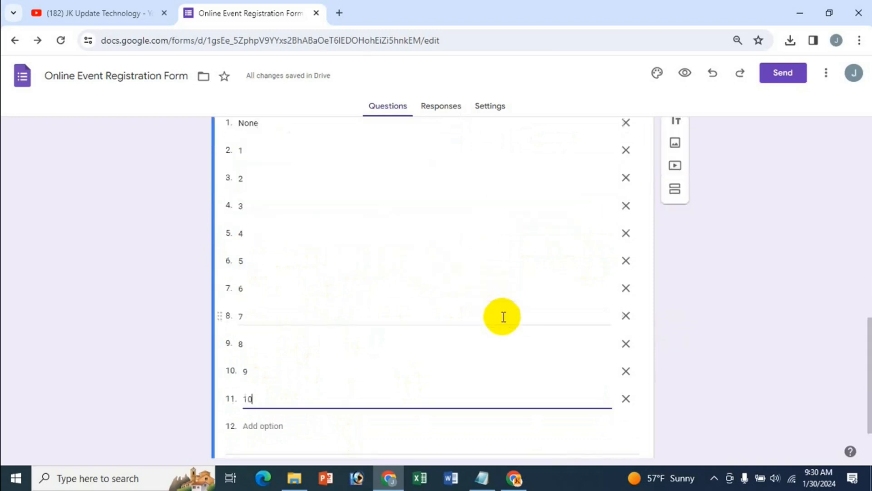
scroll(504, 317, down, 1)
scroll(503, 317, up, 3)
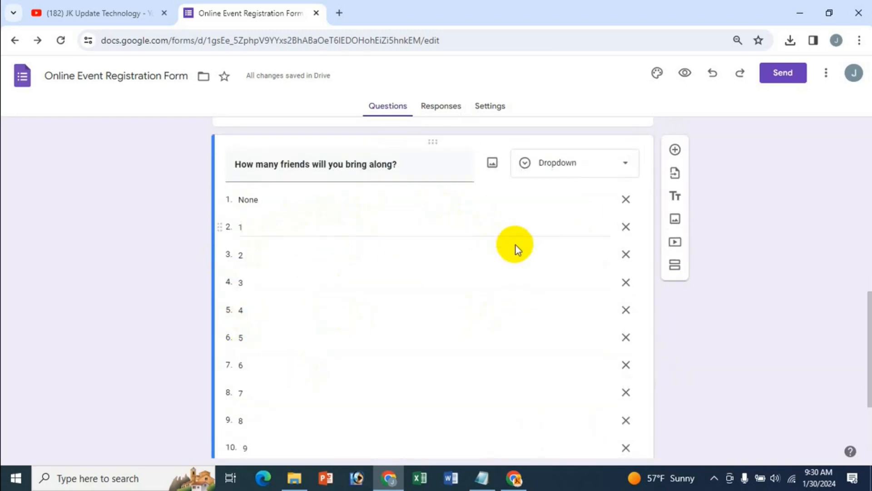
scroll(462, 323, down, 1)
scroll(462, 323, down, 2)
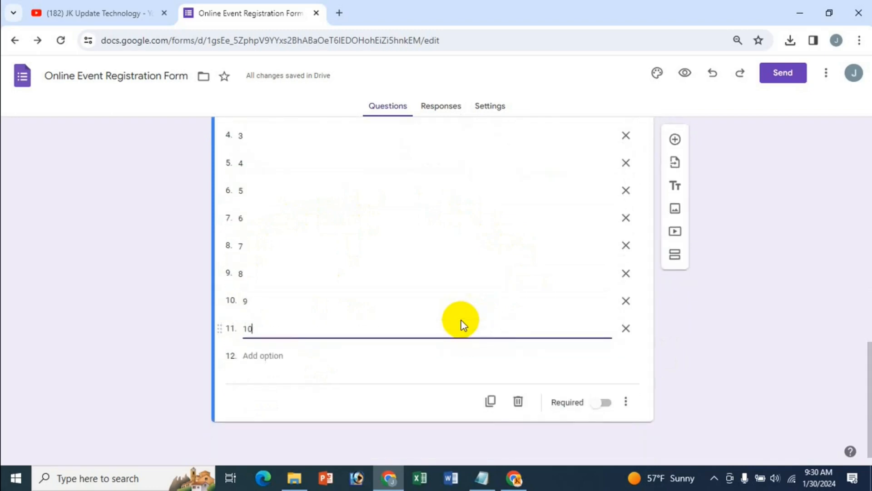
click(604, 406)
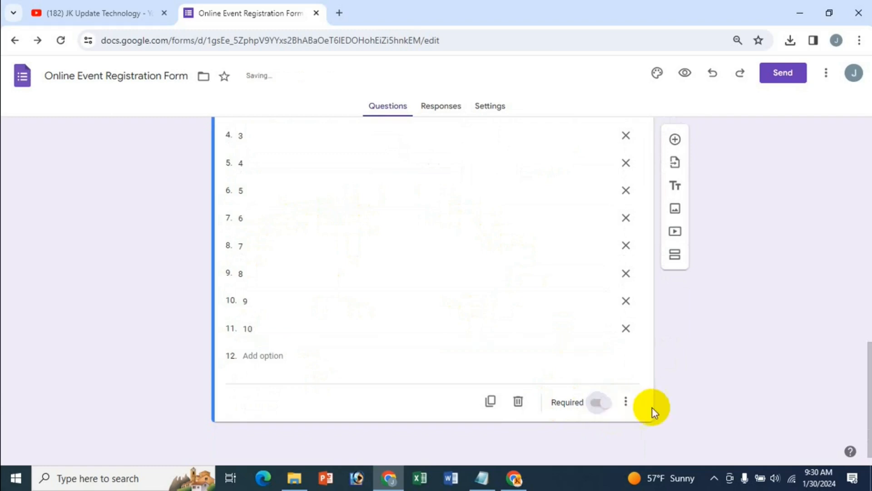
scroll(543, 341, up, 2)
scroll(523, 314, up, 2)
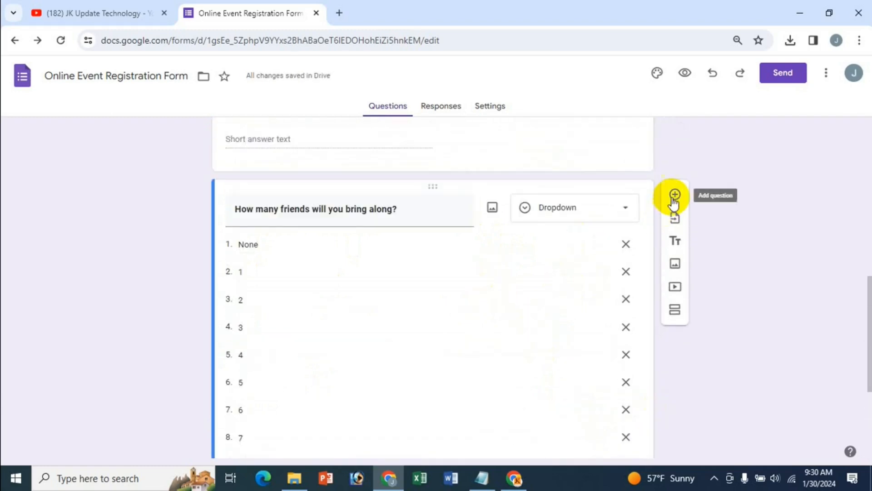
click(675, 195)
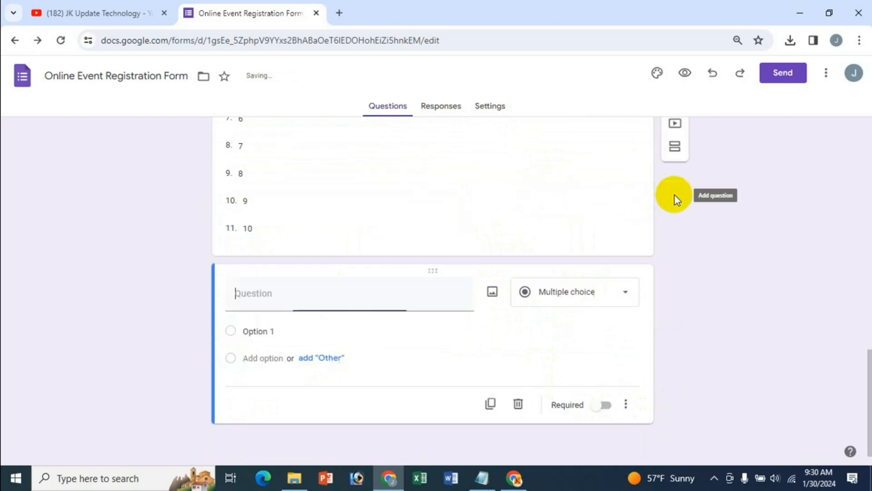
Paste 'When will you arrive?' as the new question's title and set its type to Time
click(483, 478)
click(594, 254)
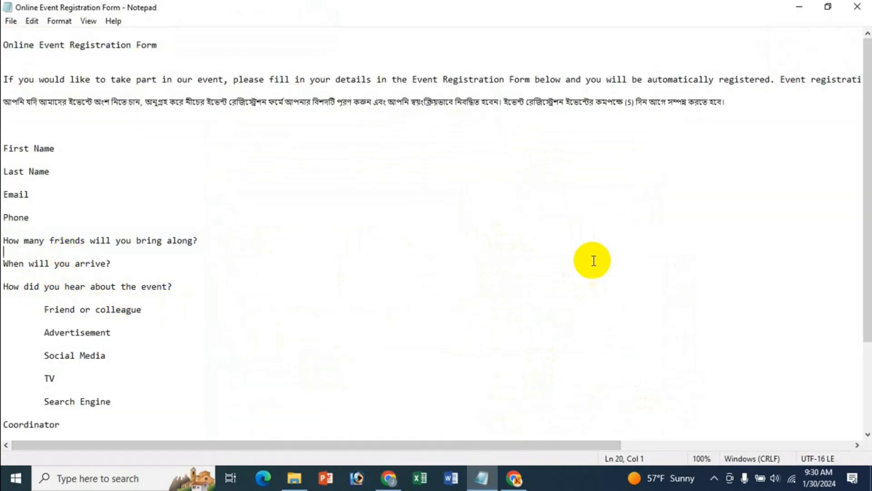
key(shift+End)
key(ctrl+c)
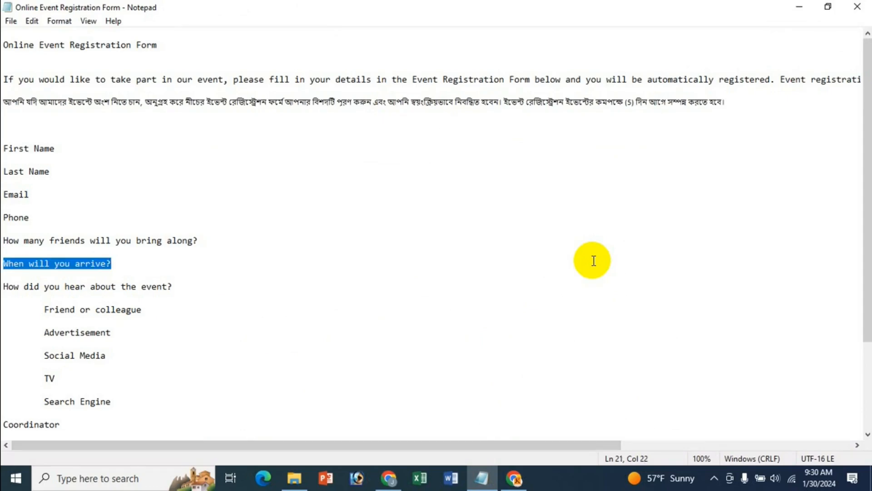
click(388, 478)
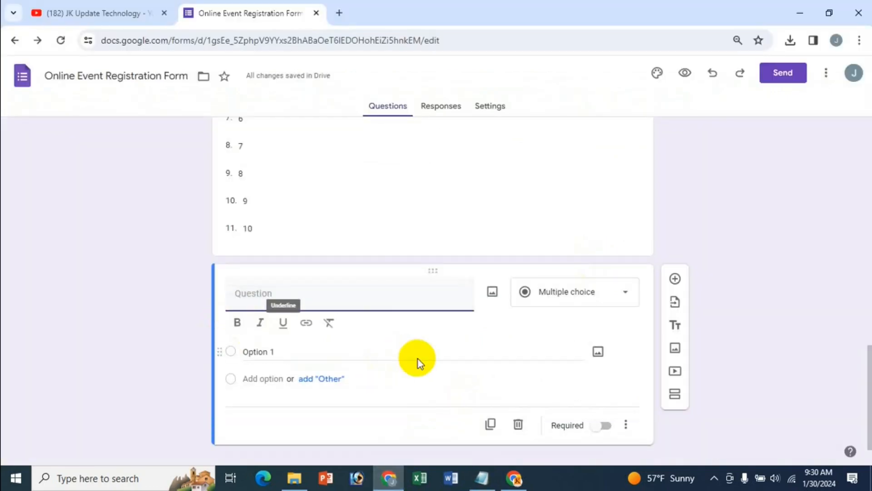
key(ctrl+v)
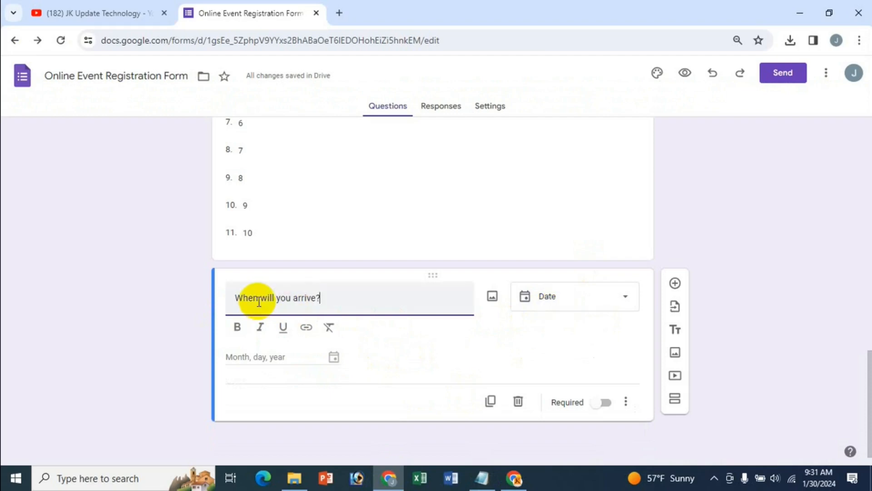
click(625, 308)
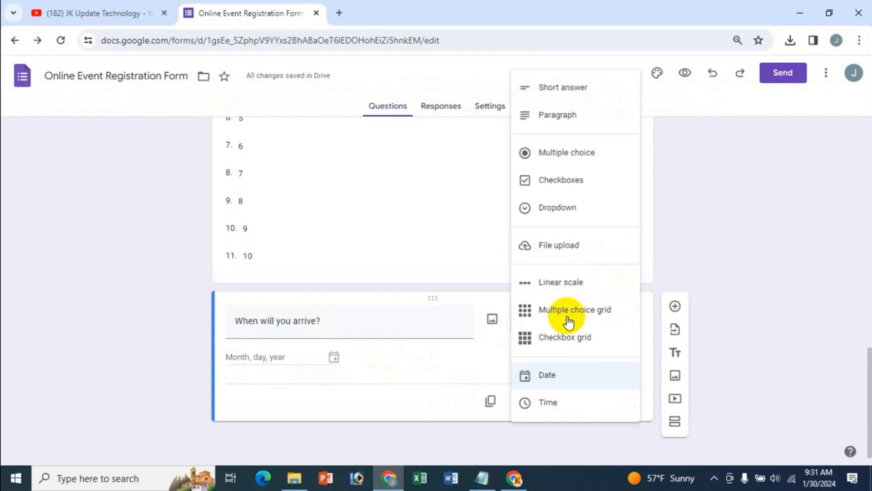
click(549, 403)
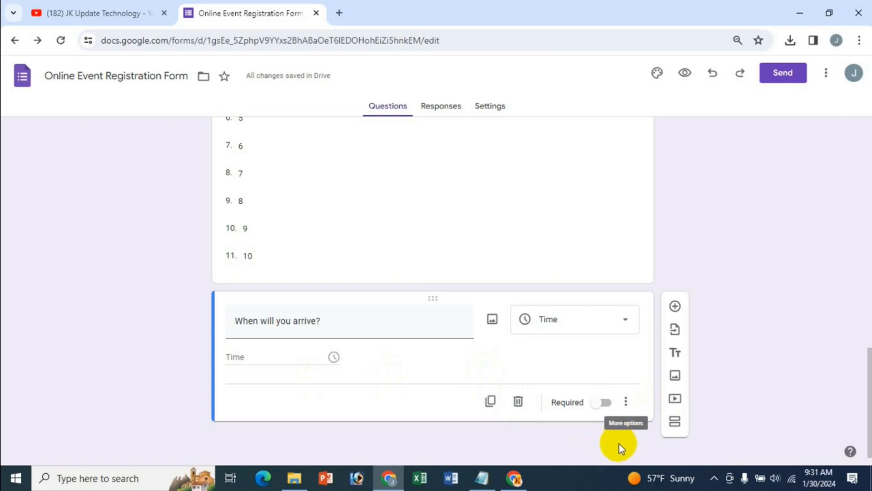
Set the answer type to Duration, make it required, and add another question
click(626, 403)
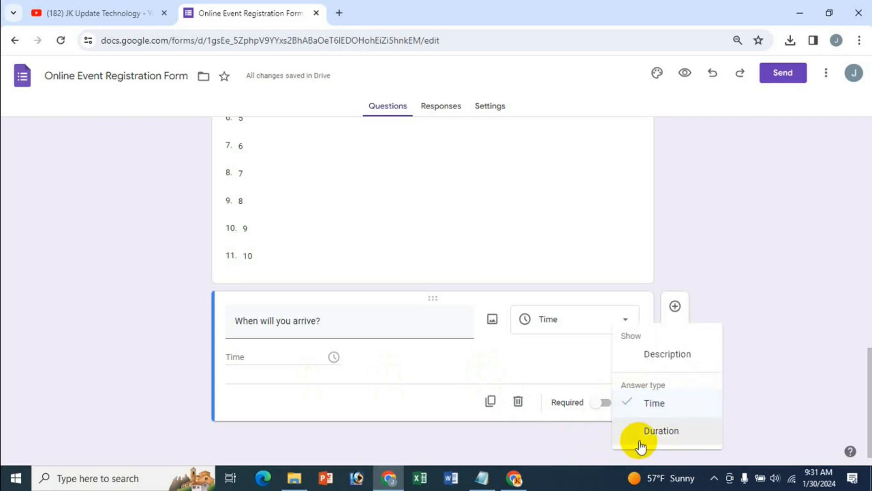
click(659, 432)
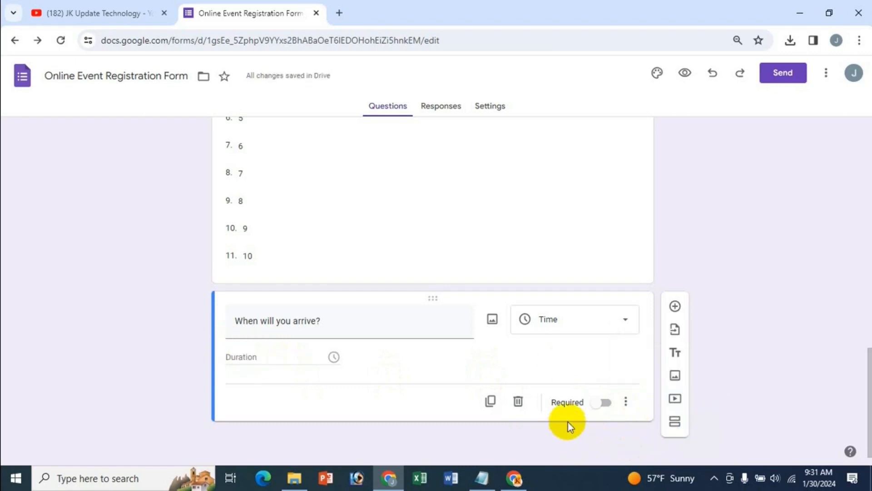
click(600, 404)
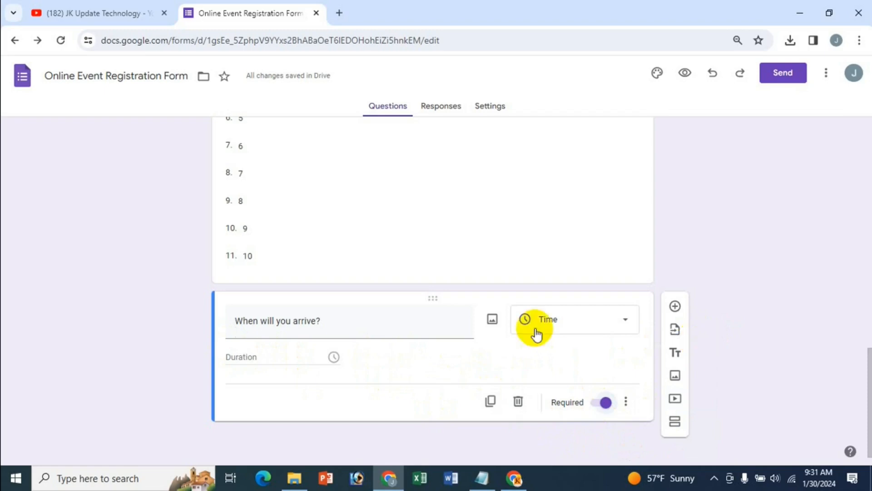
click(676, 303)
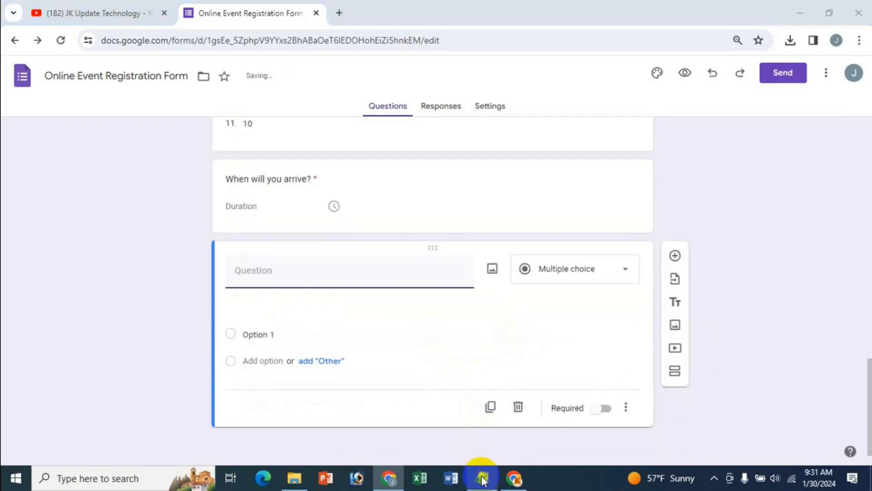
click(482, 479)
Paste 'How did you hear about the event?' as a Multiple choice question title
click(16, 276)
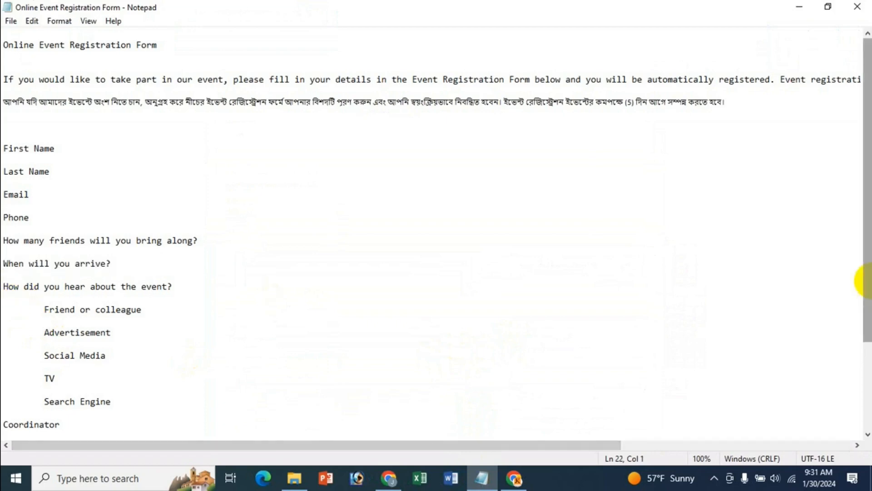
key(shift+End)
key(ctrl+c)
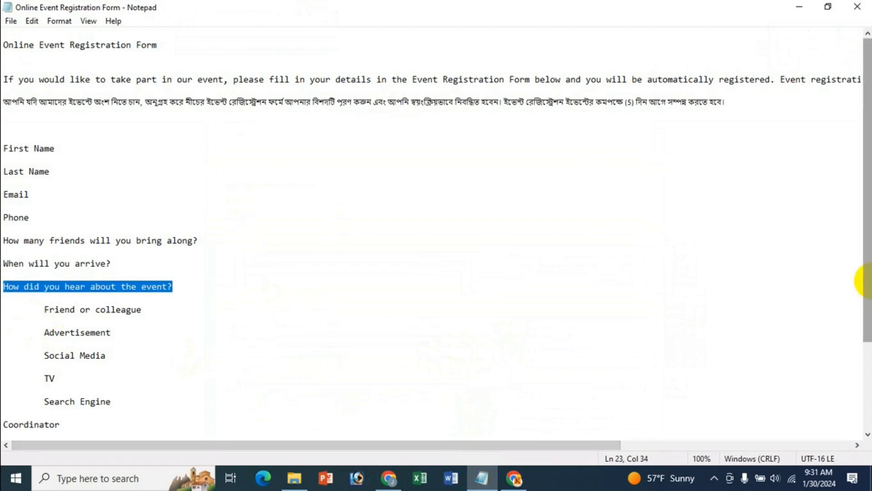
click(397, 485)
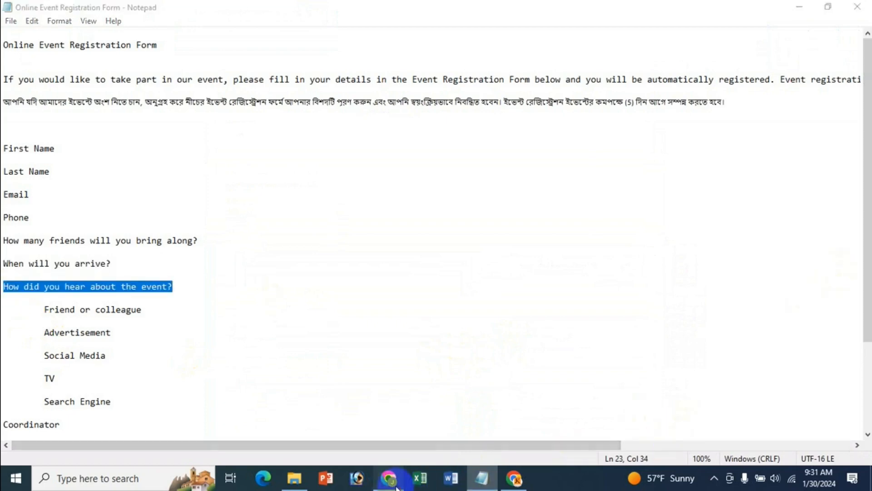
key(ctrl+v)
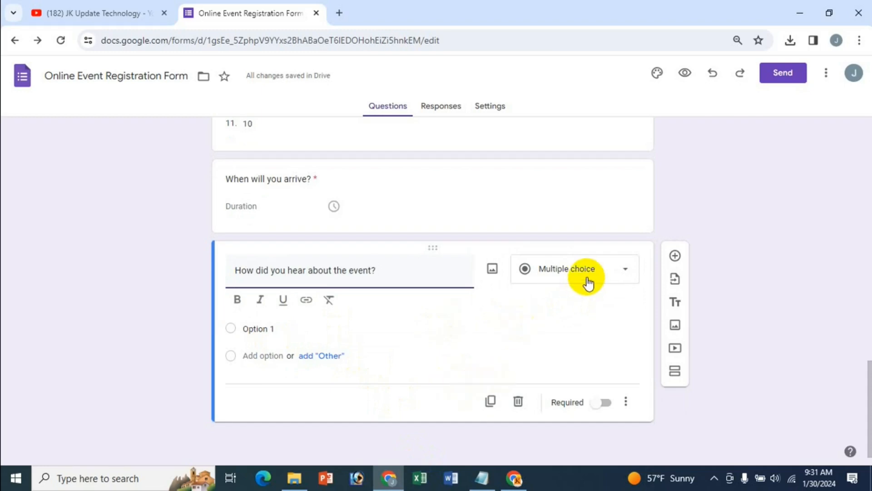
click(621, 273)
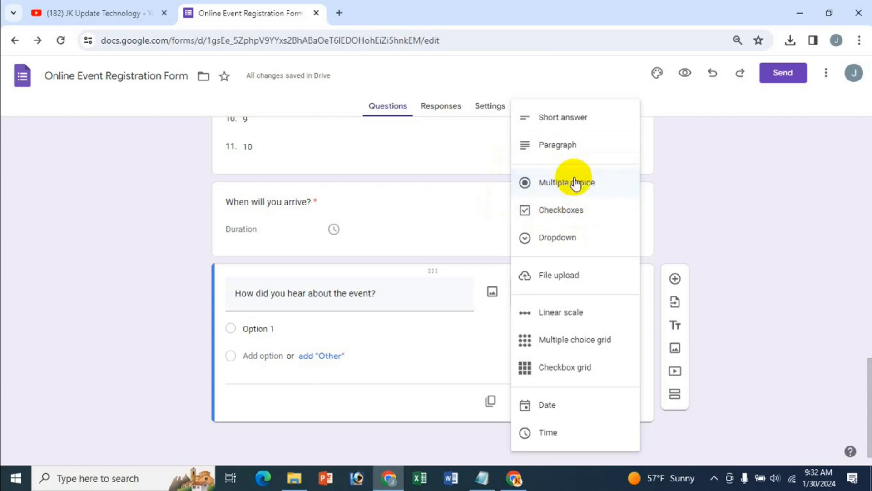
click(539, 182)
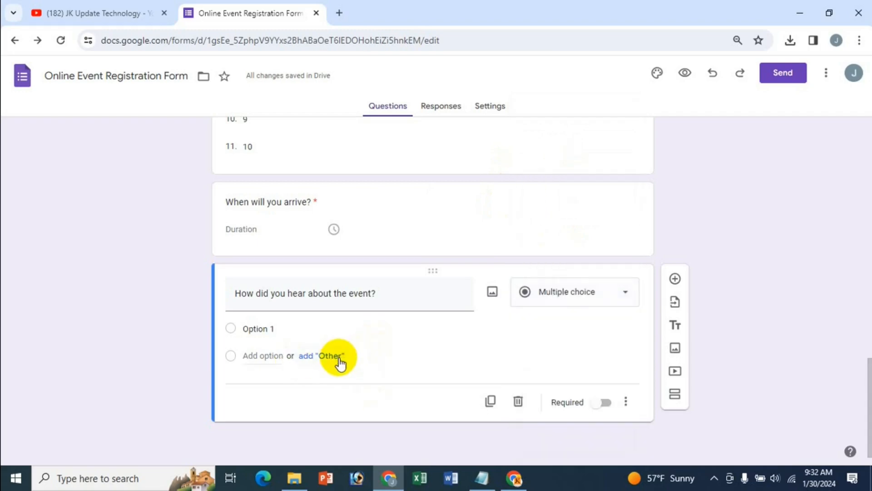
Add the choices 'Friend or colleague' and 'Advertisement' from the notes
click(250, 330)
click(482, 479)
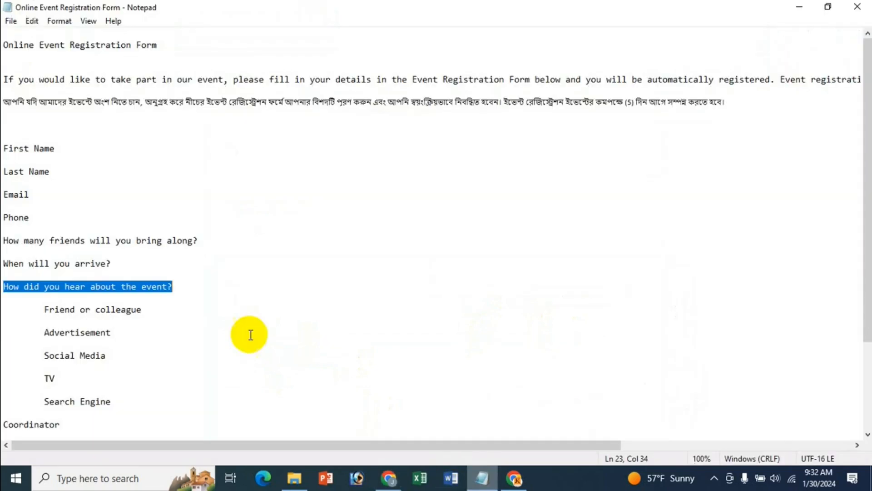
drag(45, 310, 142, 309)
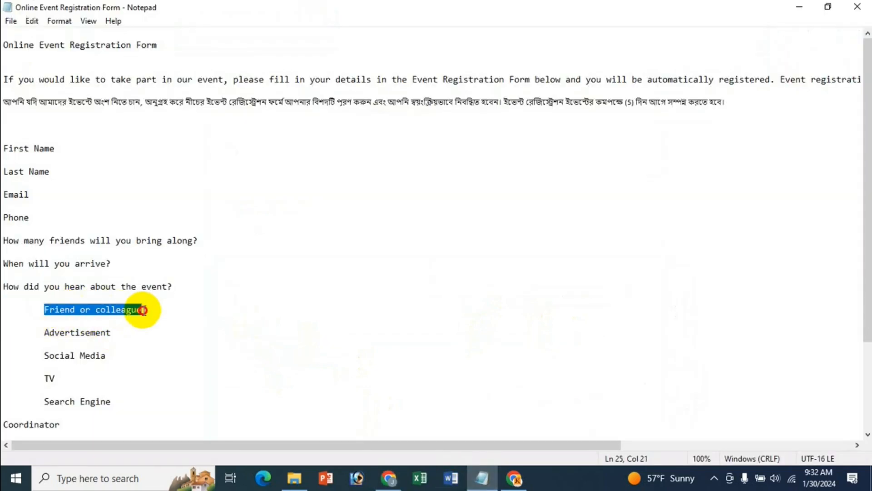
click(388, 478)
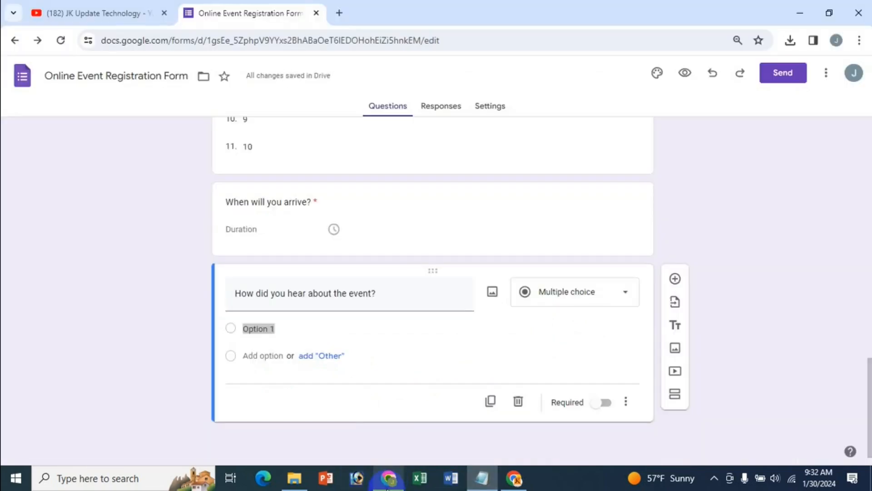
text(Friend or colleague)
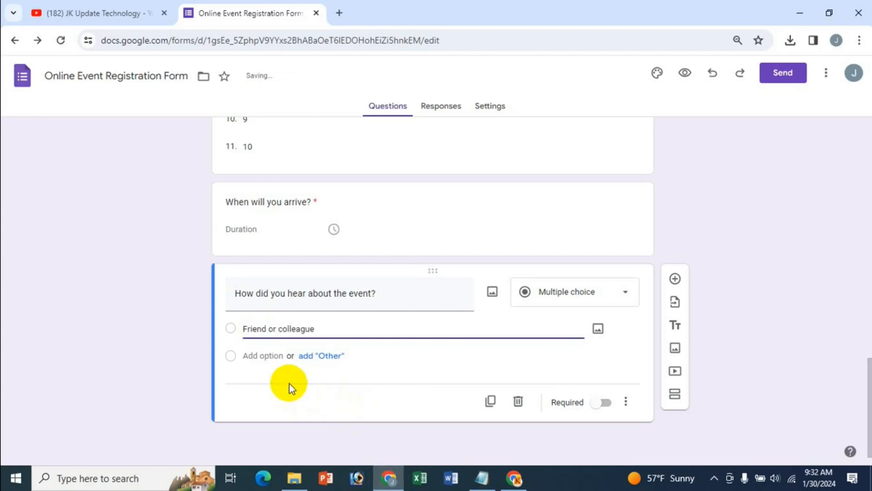
click(273, 359)
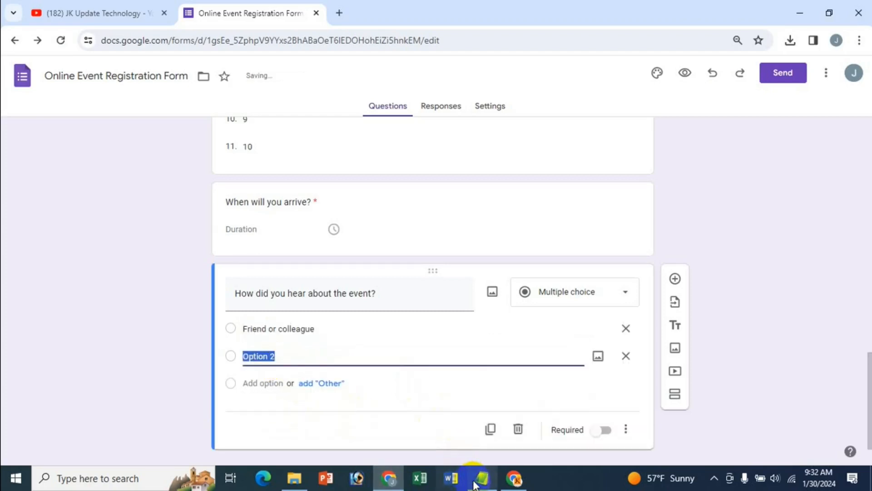
click(481, 478)
drag(43, 333, 111, 333)
key(ctrl+c)
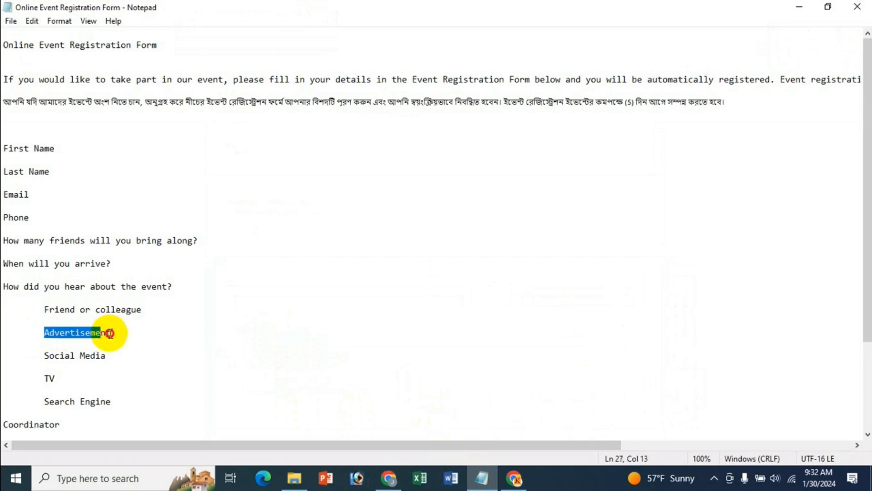
click(388, 478)
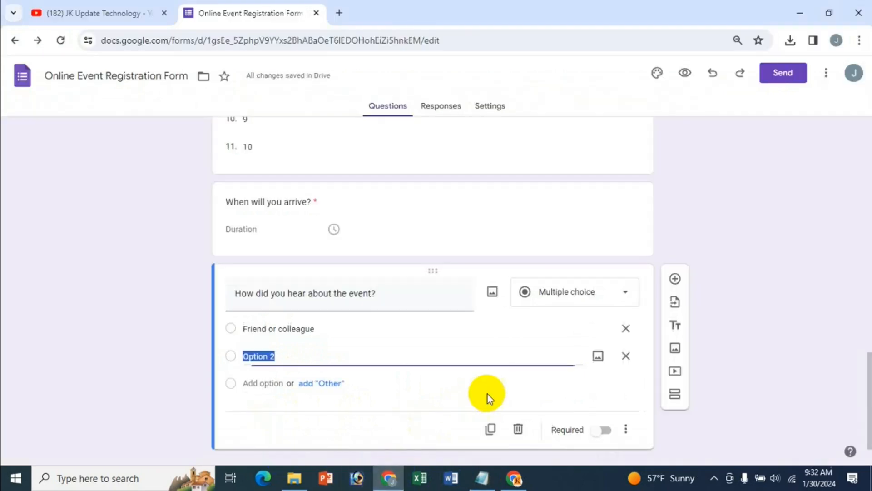
key(ctrl+v)
Add the choices 'Social Media', 'TV' and 'Search Engine' from the notes
click(275, 386)
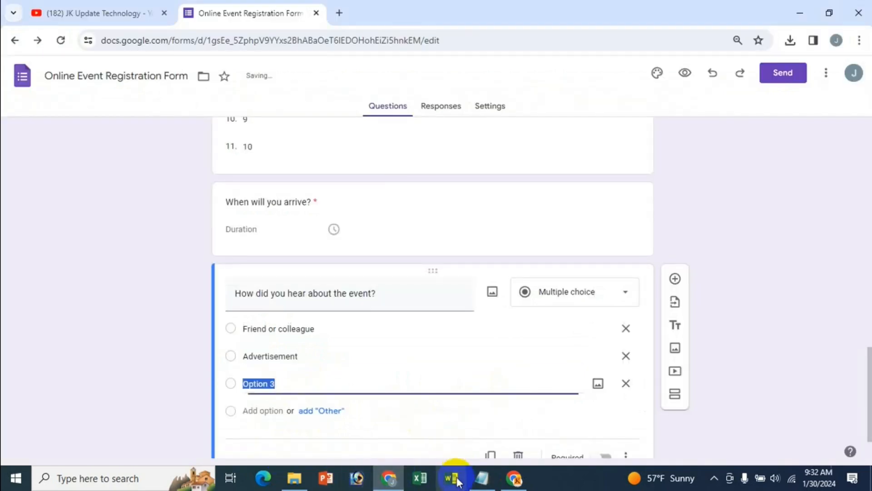
click(481, 478)
drag(45, 356, 120, 356)
key(ctrl+c)
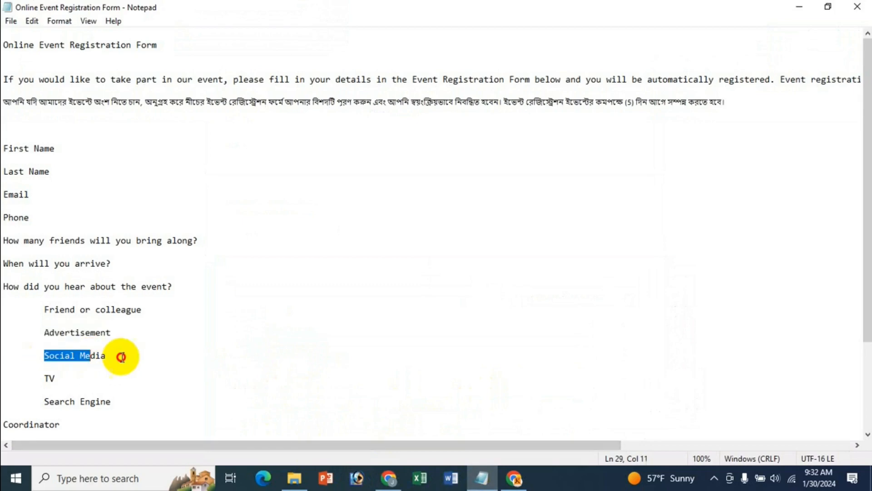
click(392, 477)
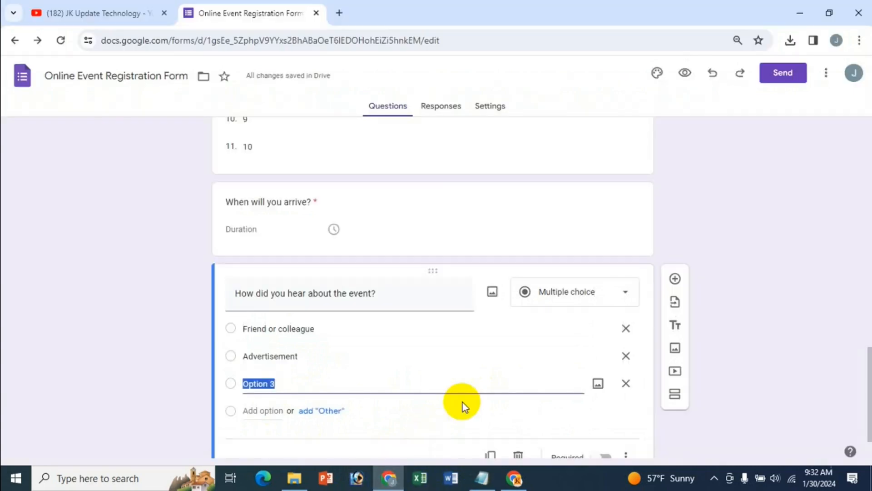
key(ctrl+v)
click(483, 477)
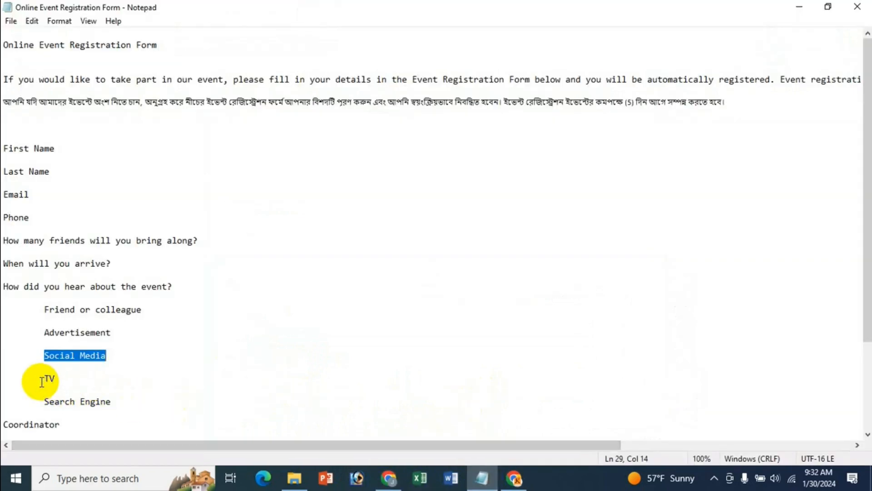
drag(44, 379, 55, 379)
key(ctrl+c)
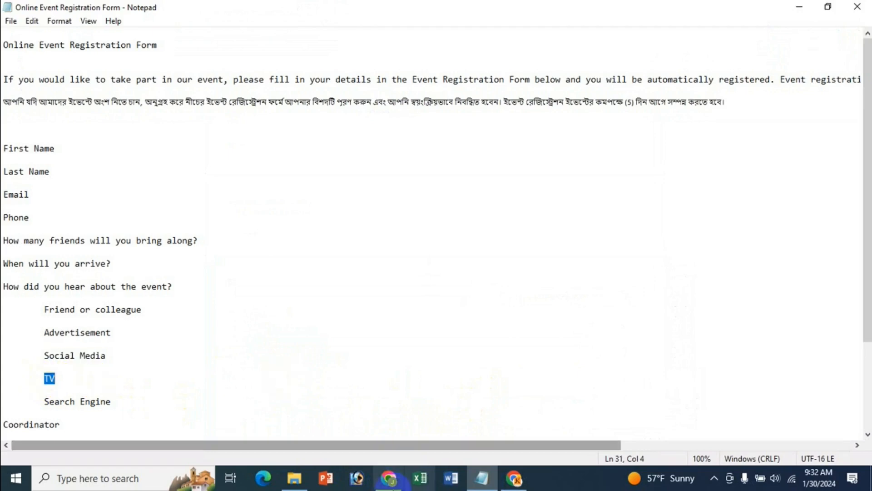
click(389, 477)
click(258, 412)
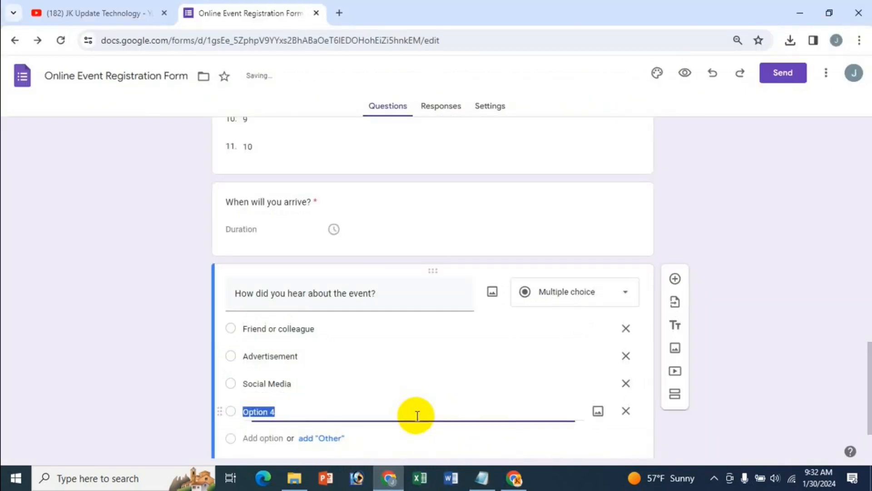
key(ctrl+v)
click(483, 477)
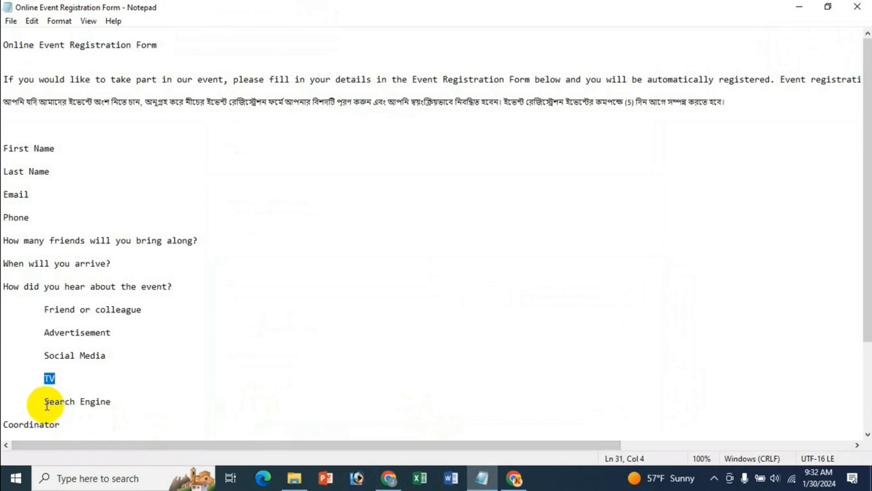
drag(44, 401, 111, 402)
key(ctrl+c)
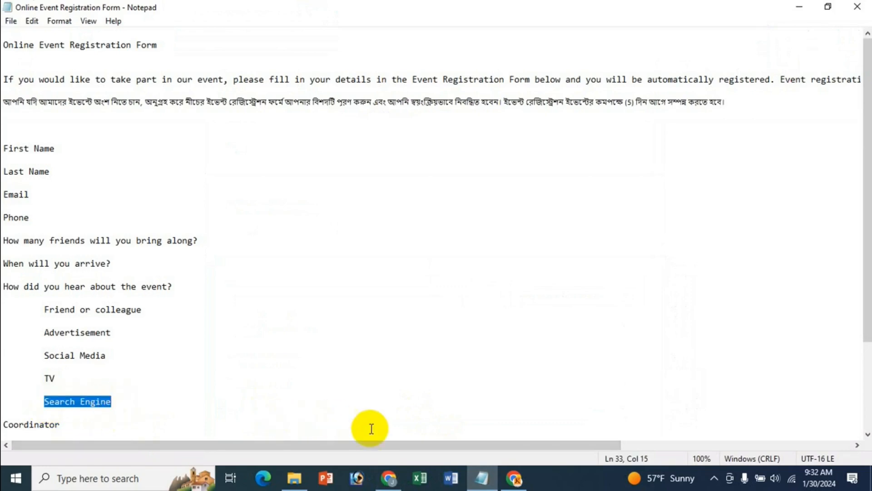
click(389, 478)
scroll(391, 400, down, 2)
click(271, 359)
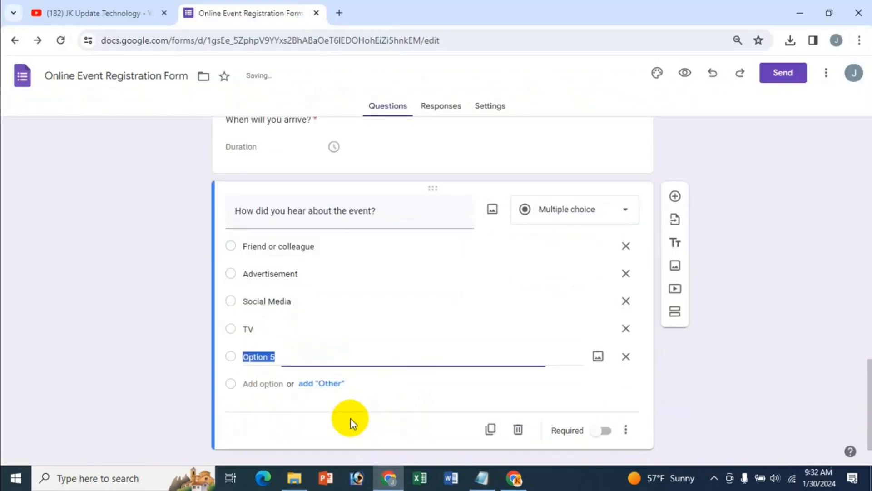
key(ctrl+v)
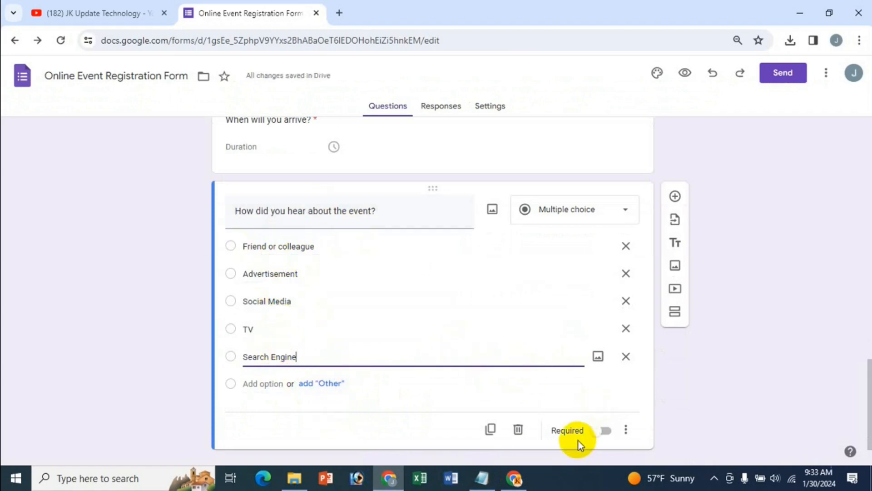
Make the event-source question required and add a bold 'Coordinator' question after it
click(604, 434)
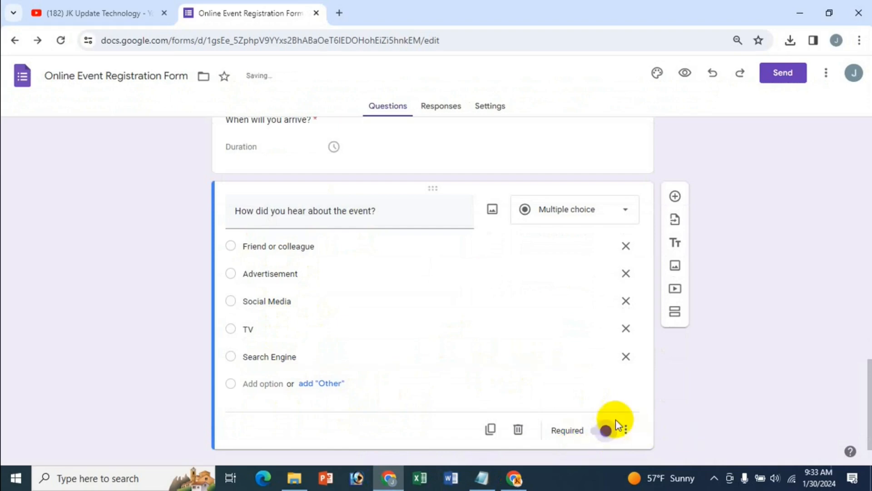
scroll(834, 383, down, 1)
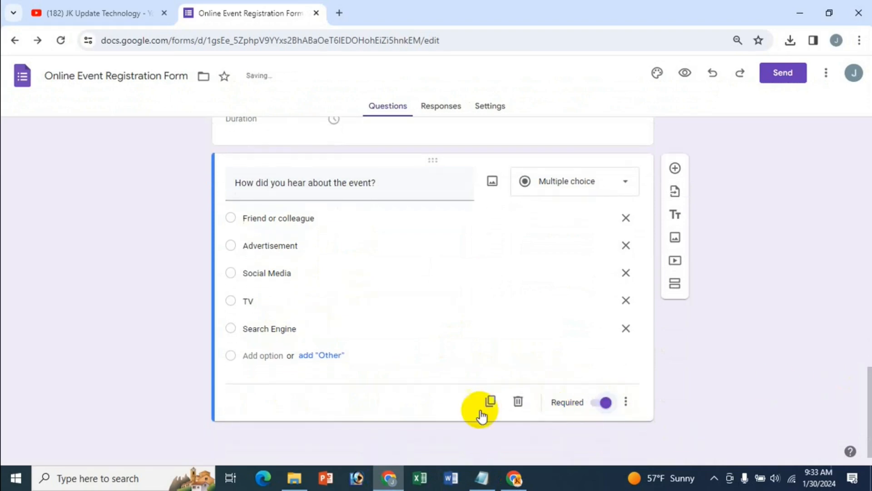
click(676, 169)
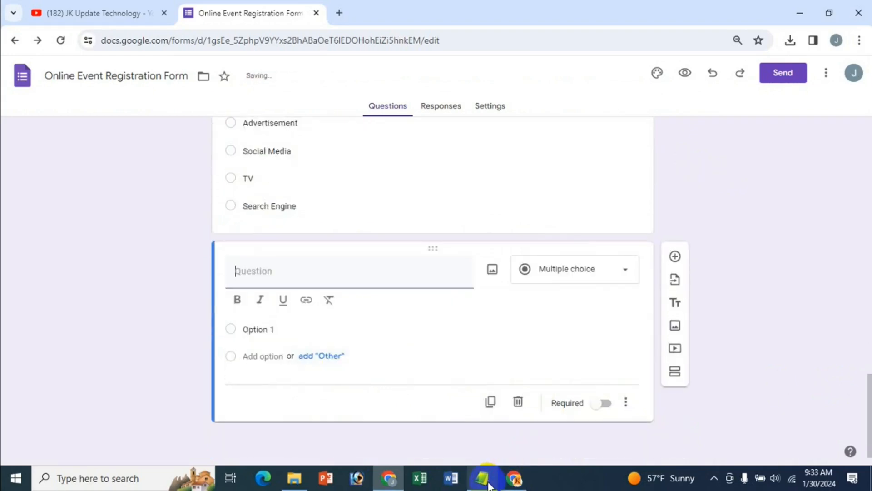
click(483, 478)
scroll(249, 386, down, 2)
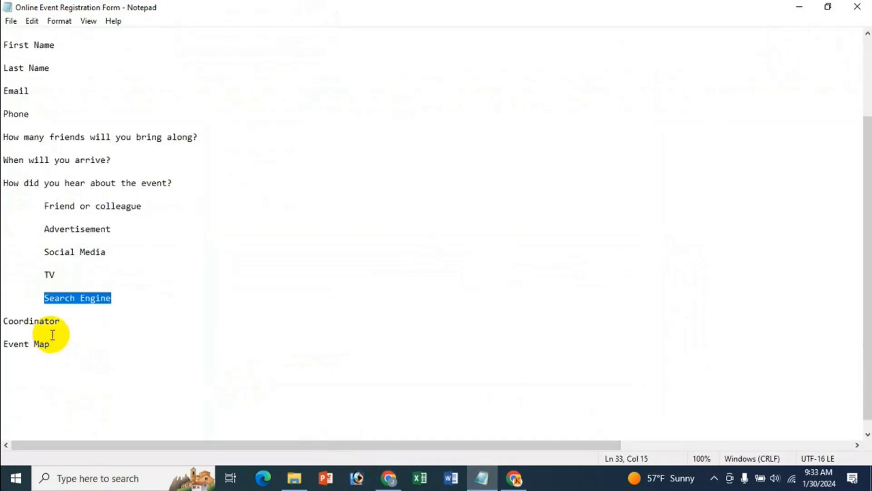
click(52, 335)
drag(4, 321, 61, 323)
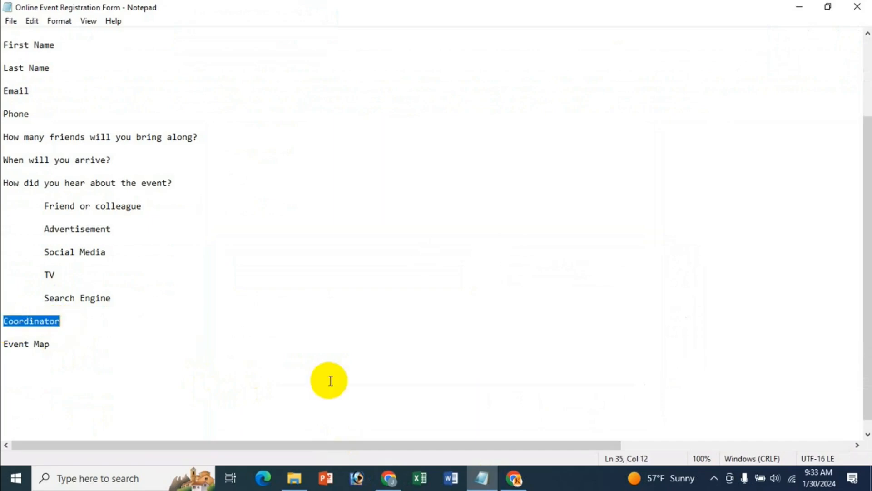
click(389, 478)
click(300, 418)
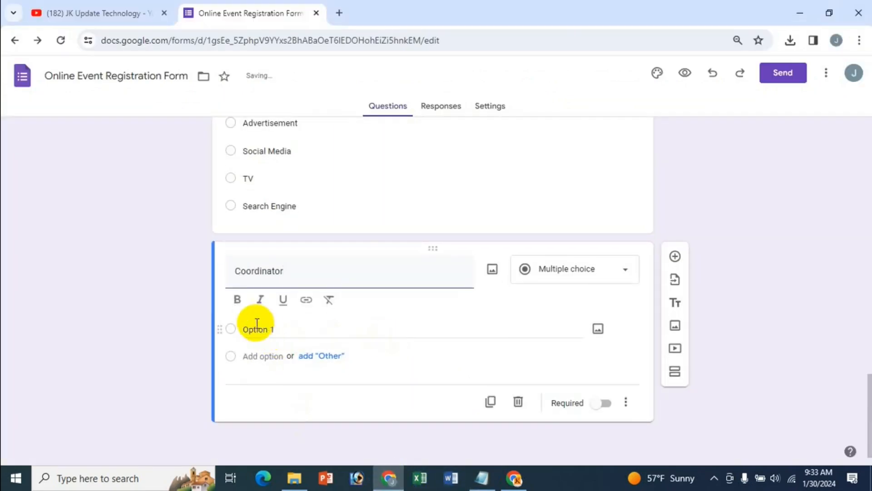
drag(287, 287, 226, 279)
click(241, 323)
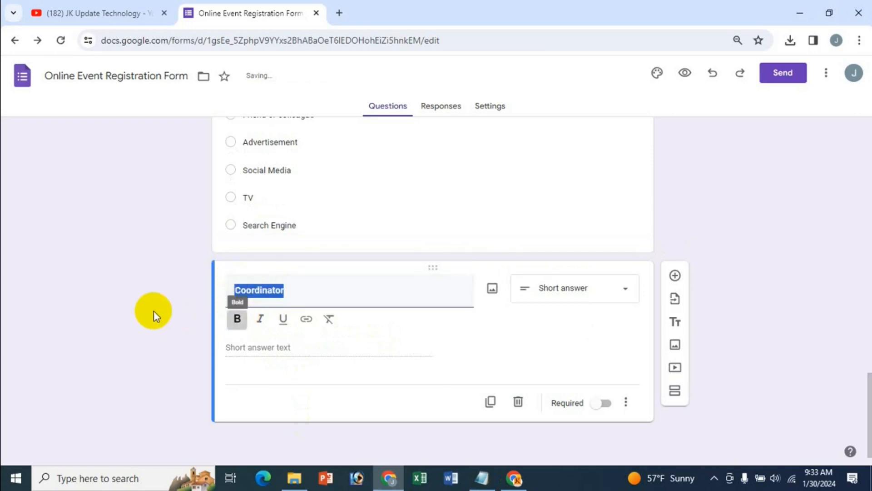
Bold the 'How did you hear about the event?' and 'When will you arrive?' titles
scroll(154, 311, up, 3)
drag(365, 216, 236, 233)
click(240, 257)
scroll(289, 312, up, 4)
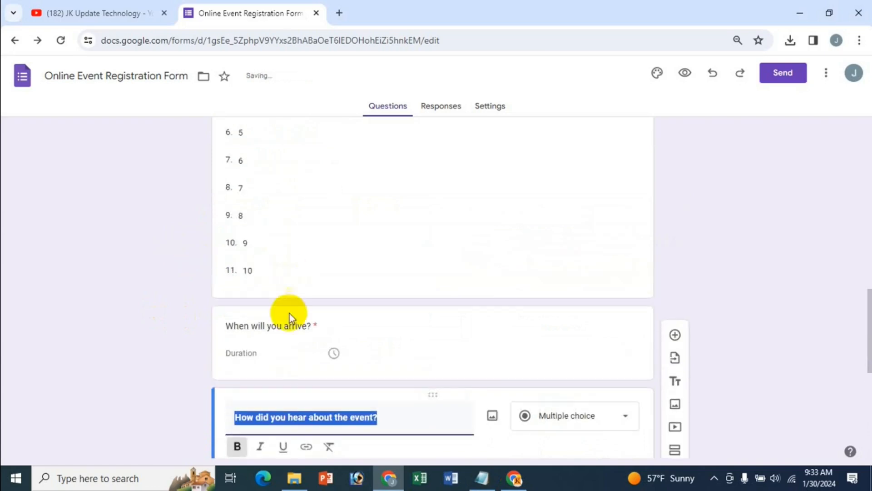
drag(309, 327, 198, 325)
click(246, 370)
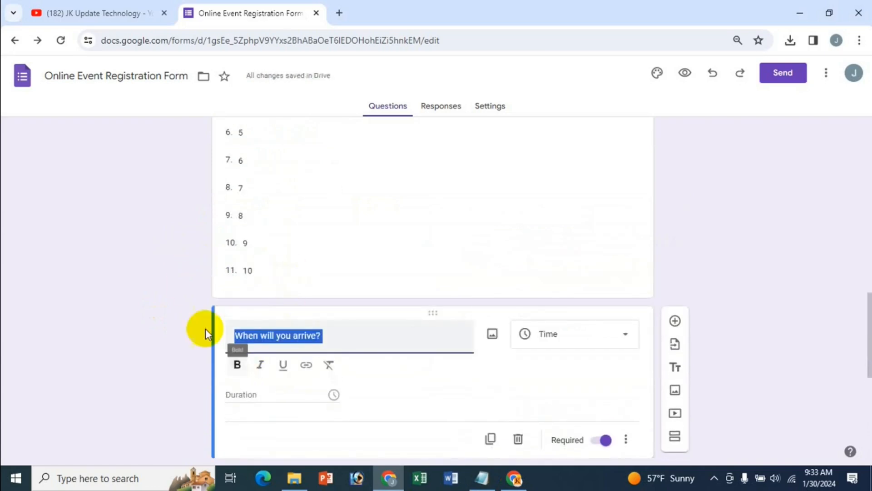
scroll(188, 286, up, 4)
scroll(241, 261, down, 4)
scroll(437, 323, down, 7)
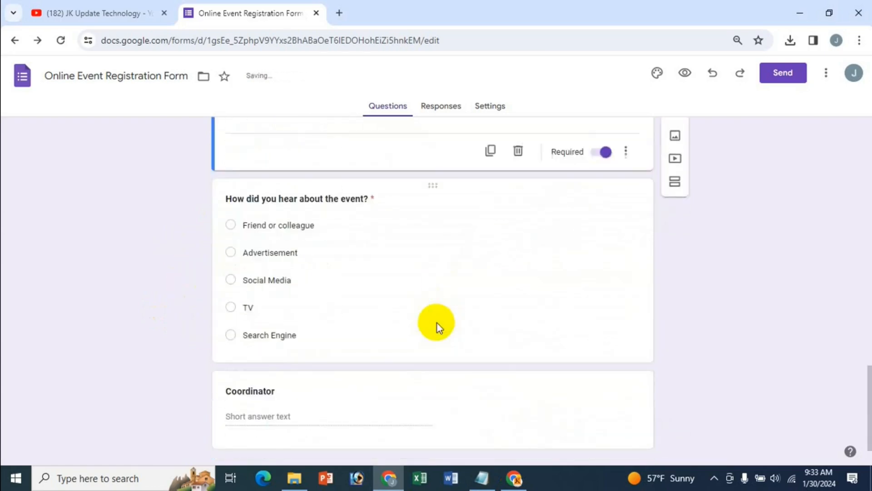
click(302, 387)
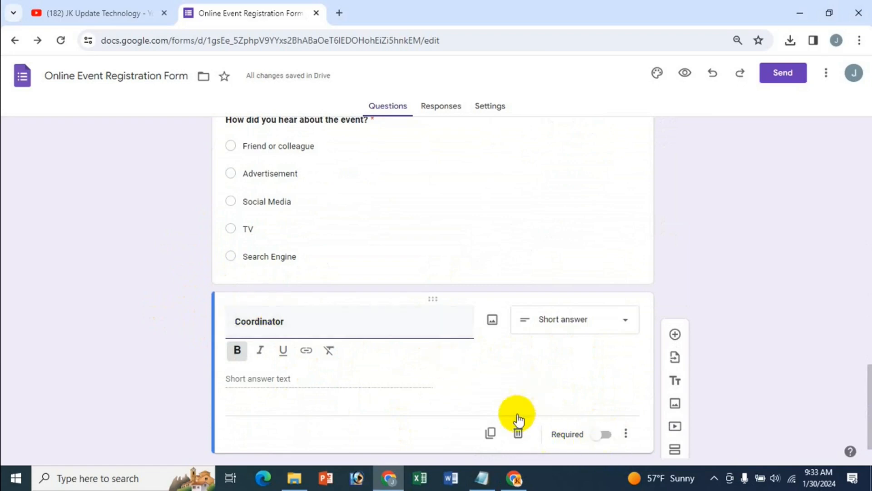
scroll(629, 363, down, 1)
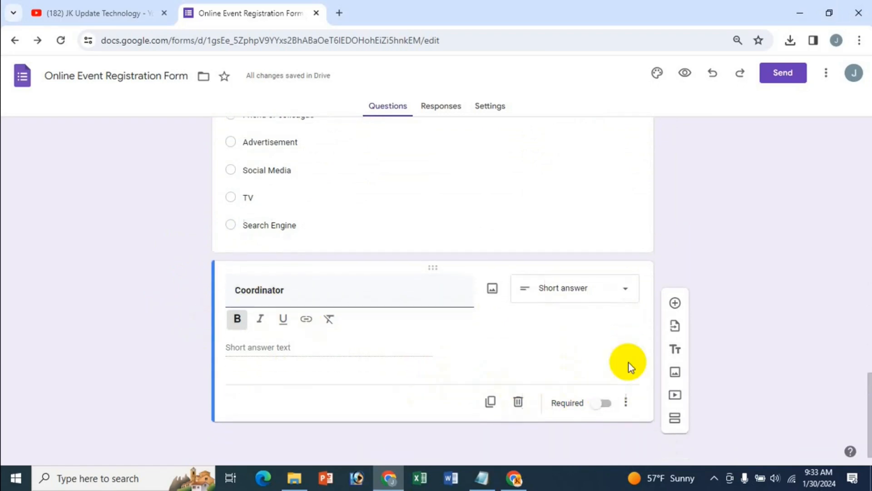
Add a new question below Coordinator titled 'Event Map', copied from the notes, in bold
click(676, 303)
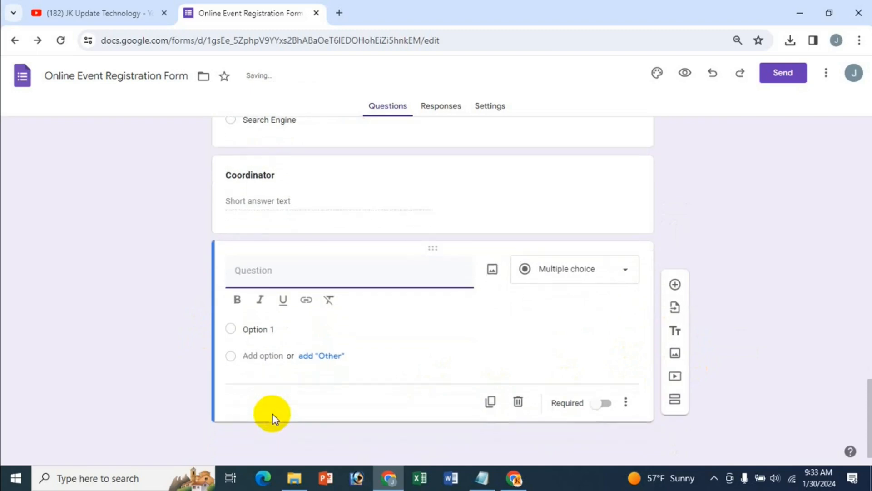
click(483, 477)
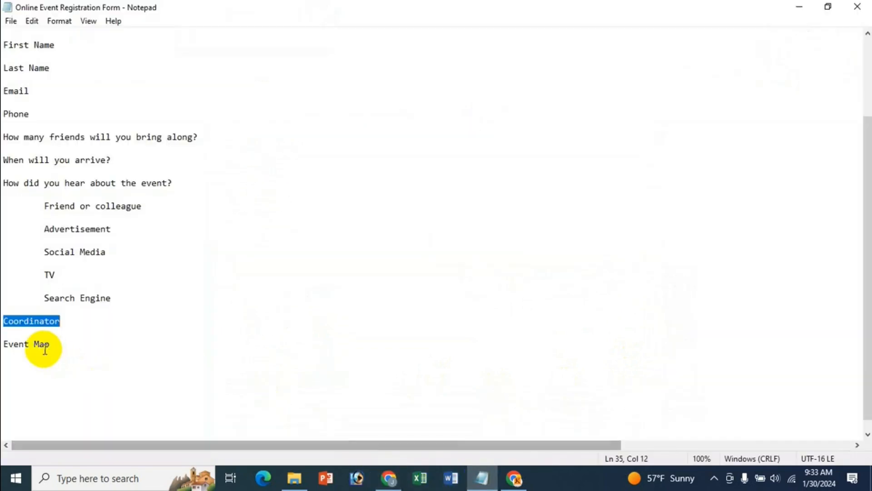
drag(56, 345, 2, 344)
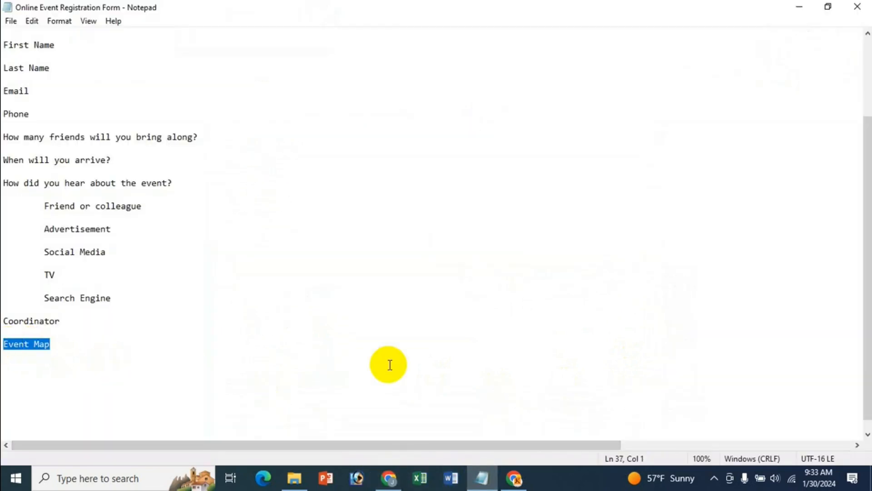
click(389, 477)
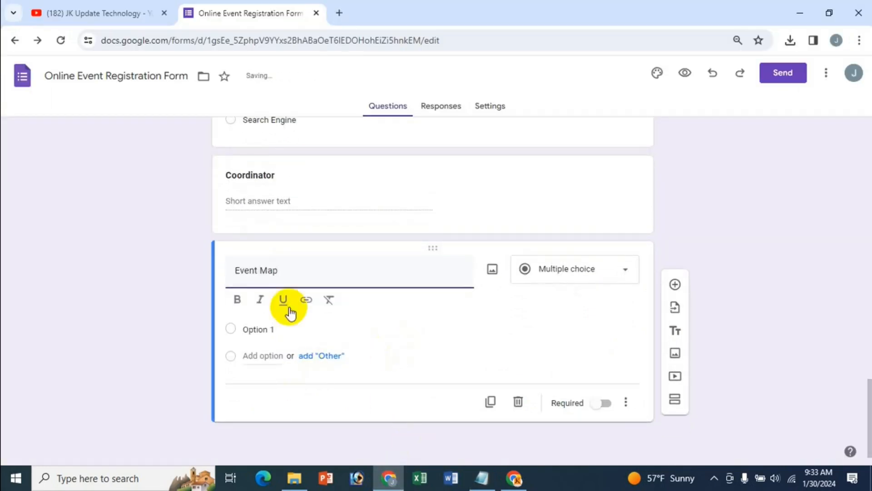
drag(276, 272, 218, 273)
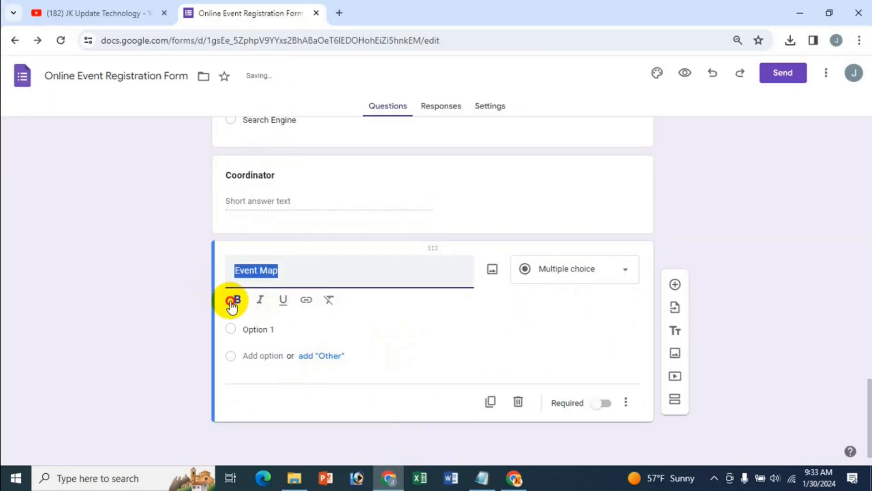
click(233, 300)
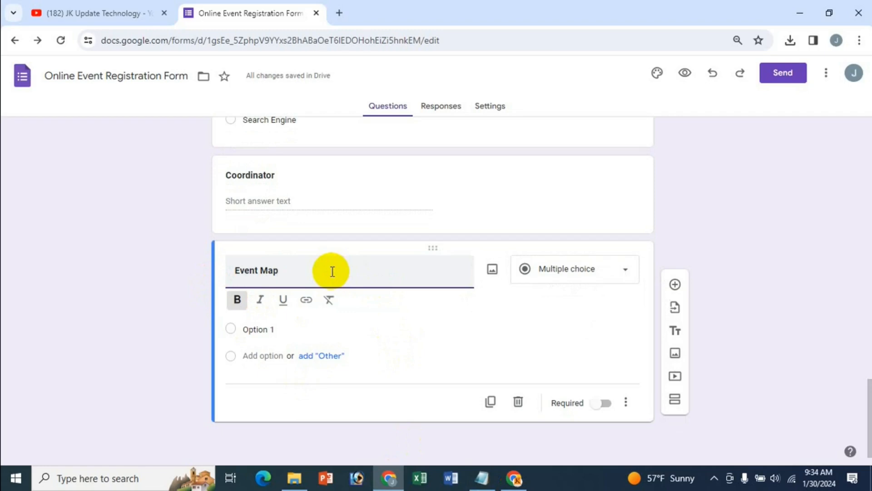
Change Event Map to a Short answer question, then start a blank browser tab
mouse_move(326, 332)
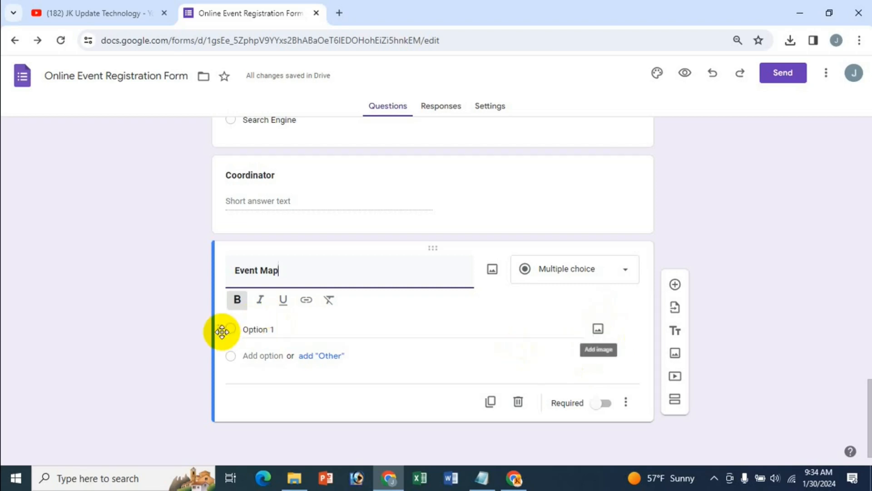
click(267, 329)
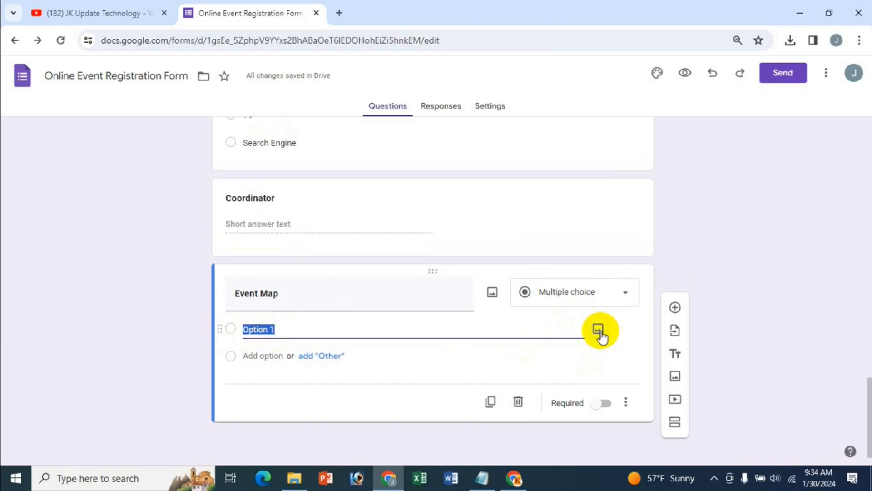
click(234, 359)
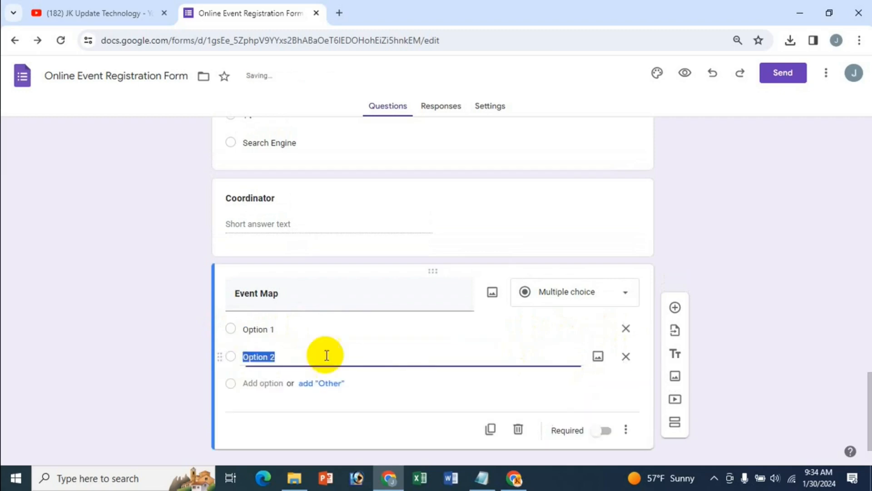
click(627, 356)
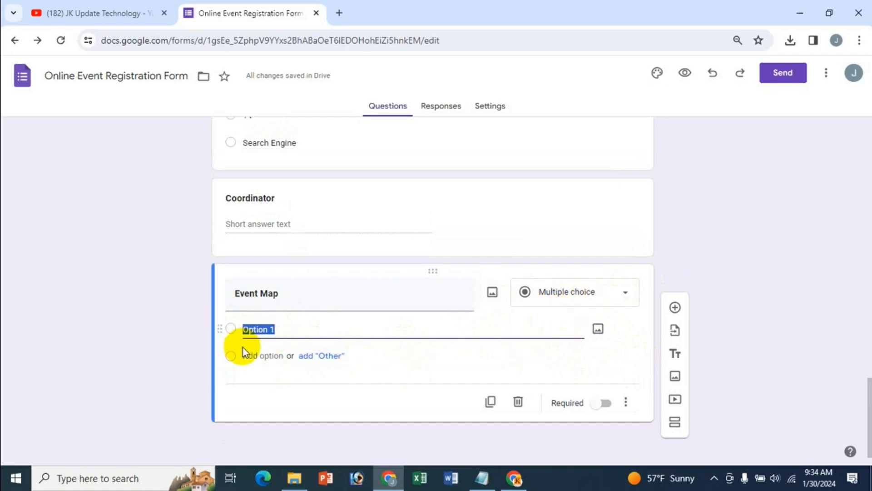
click(626, 299)
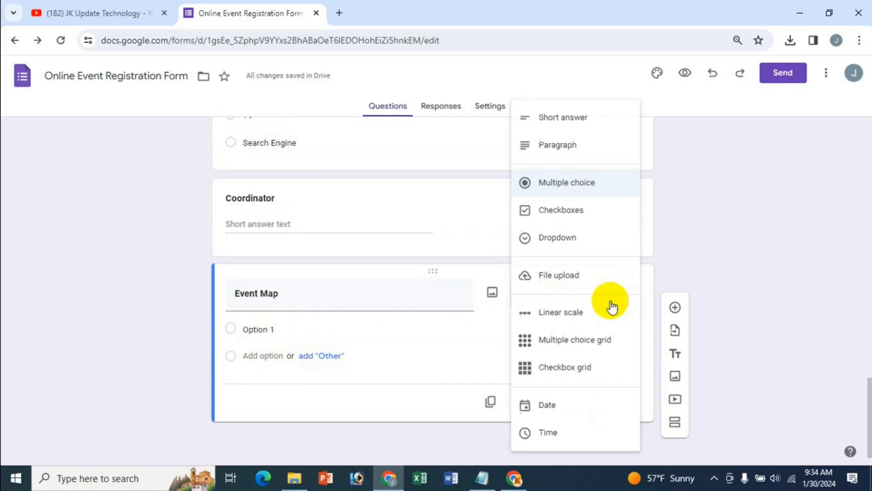
click(579, 129)
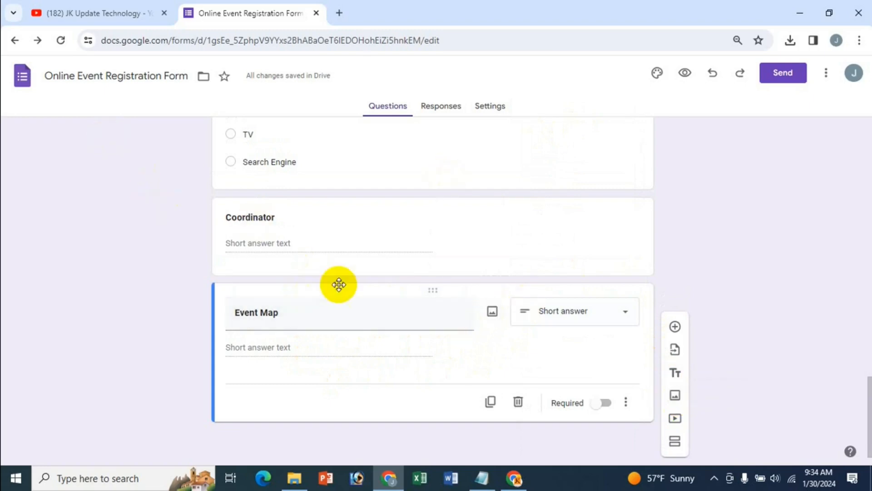
click(342, 12)
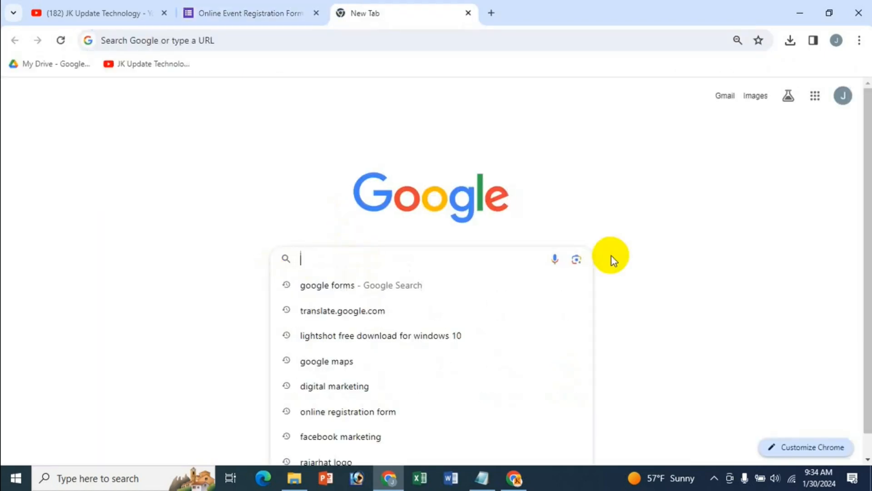
Clear the search box and open the Google apps panel, scrolling through its apps
text(g)
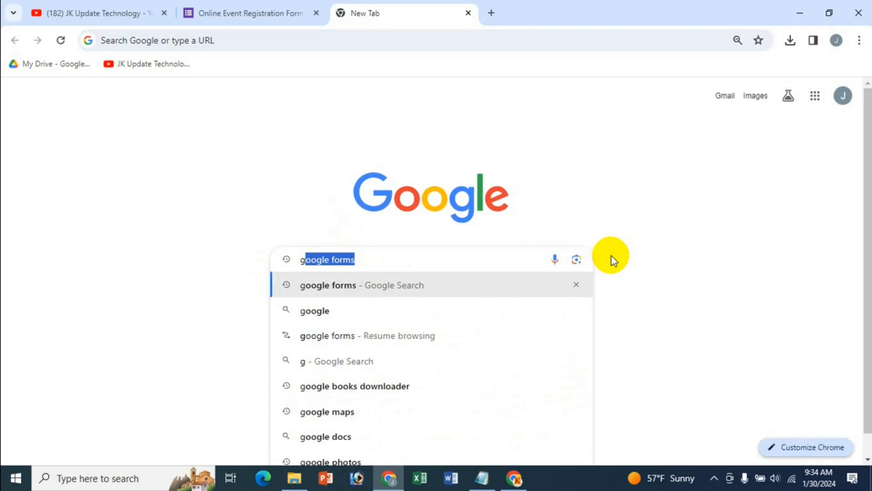
key(BackSpace)
key(BackSpace)
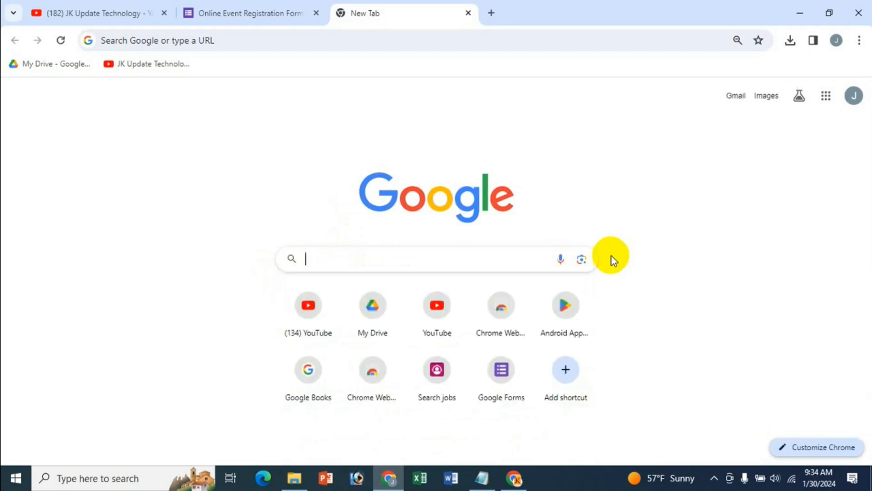
click(833, 103)
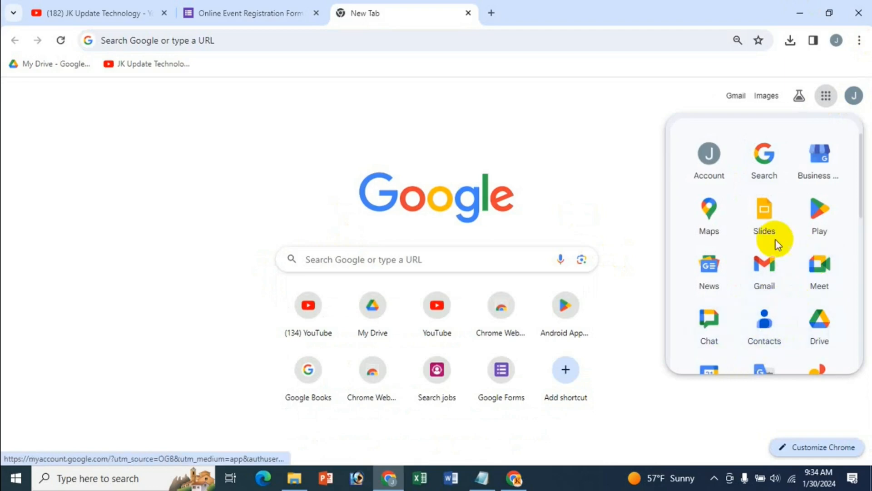
scroll(804, 310, down, 3)
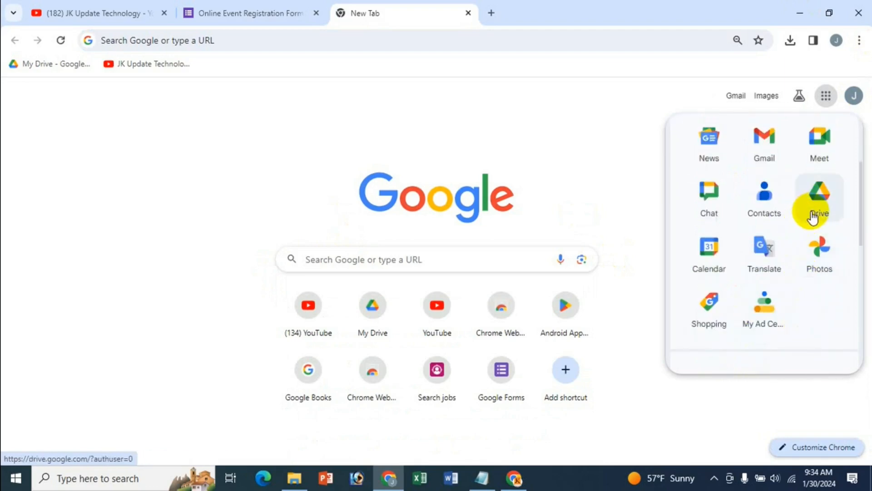
scroll(768, 202, up, 3)
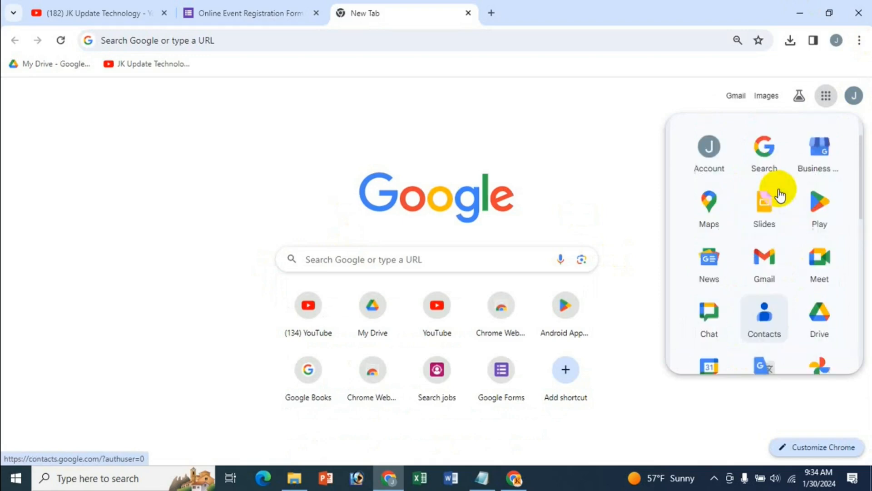
Search Google Maps for 'lalbag, dhaka' and zoom in one level on the Lalbagh streets
click(709, 219)
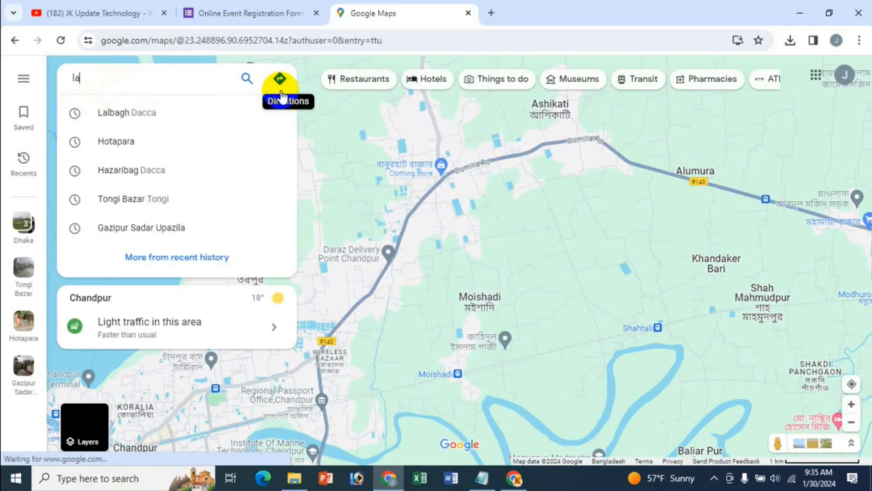
text(lbag)
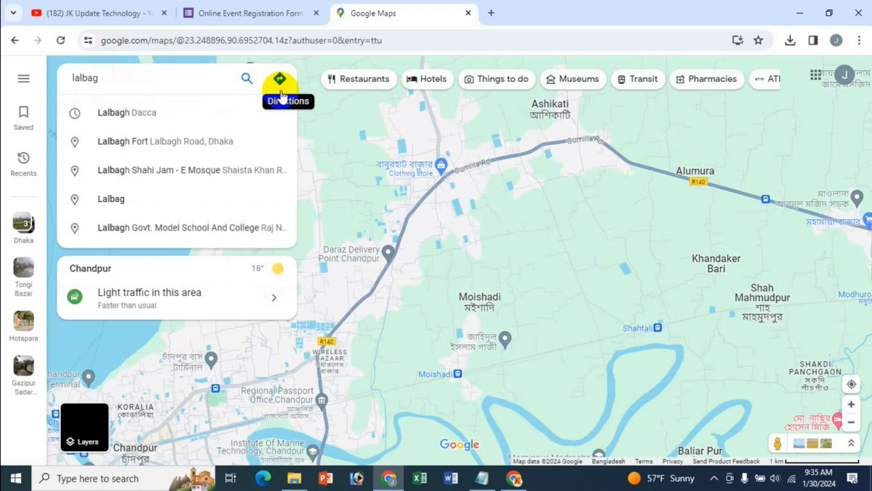
text(, dhaka)
key(Return)
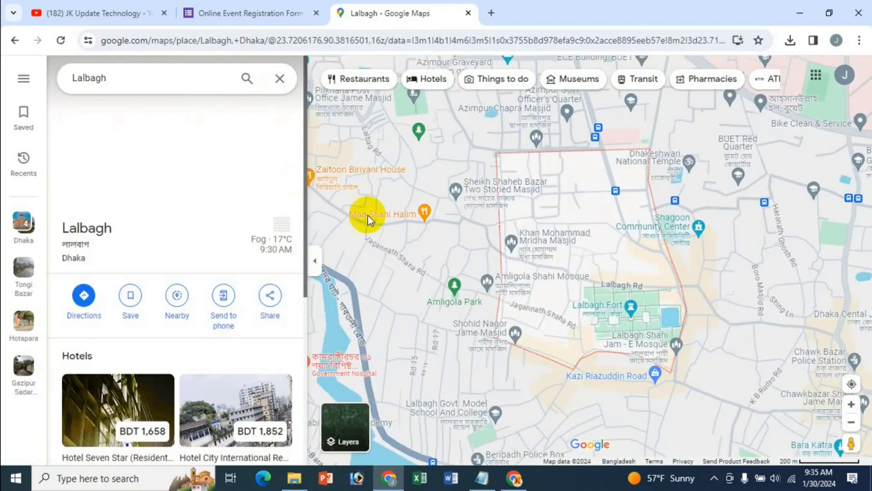
click(281, 81)
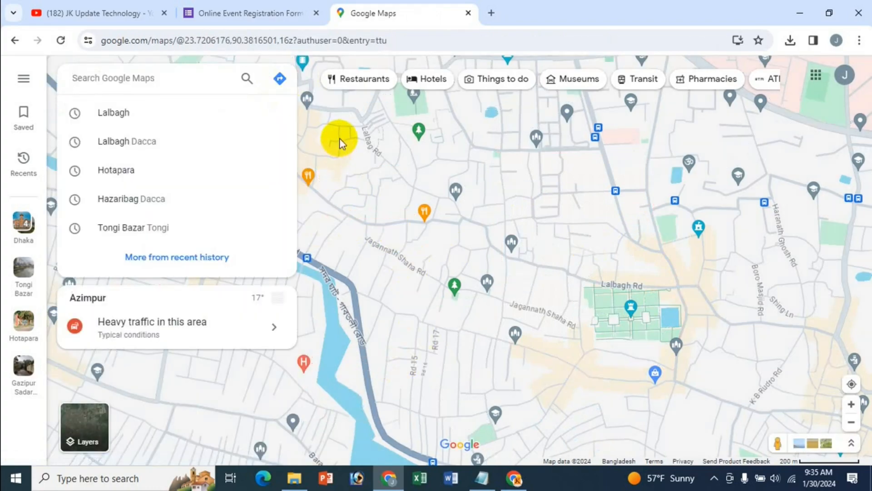
click(852, 404)
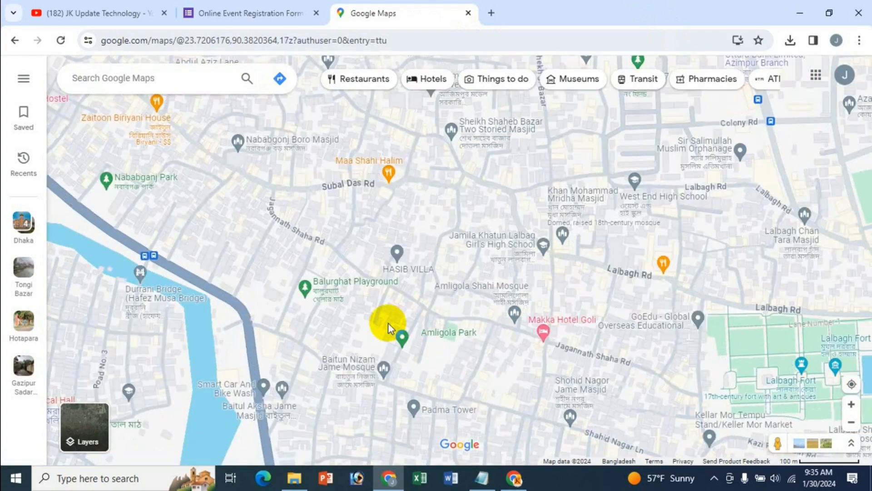
mouse_move(371, 358)
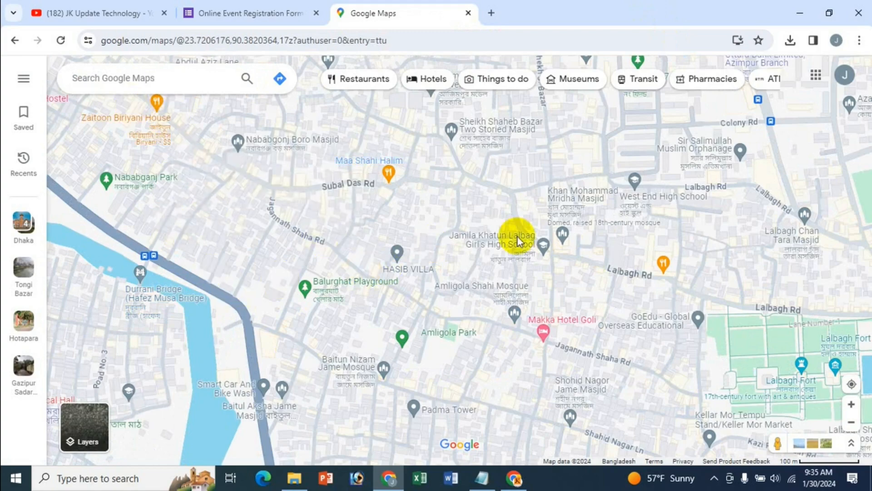
mouse_move(450, 253)
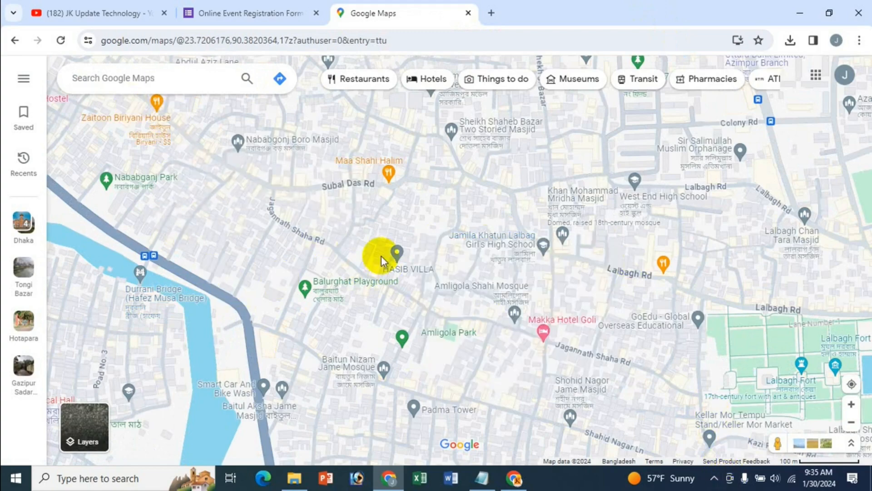
Capture the Lalbagh map area with Lightshot and draw a red box around the girls' high school
click(716, 483)
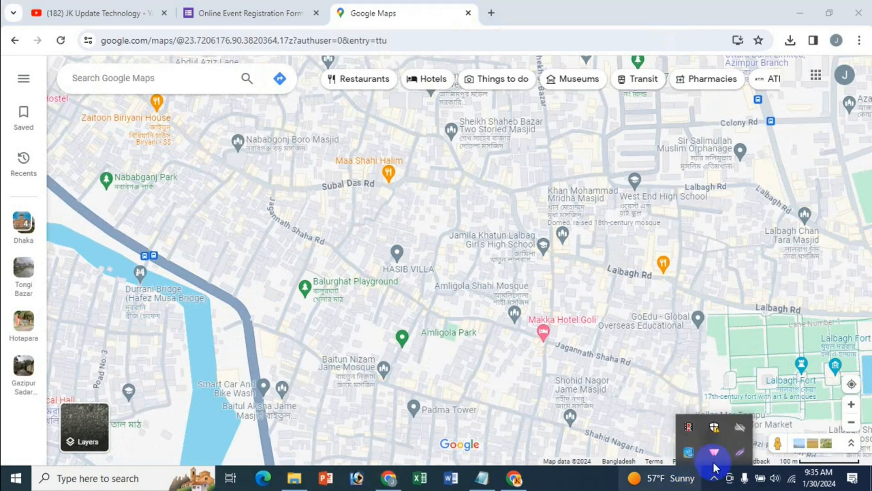
click(738, 453)
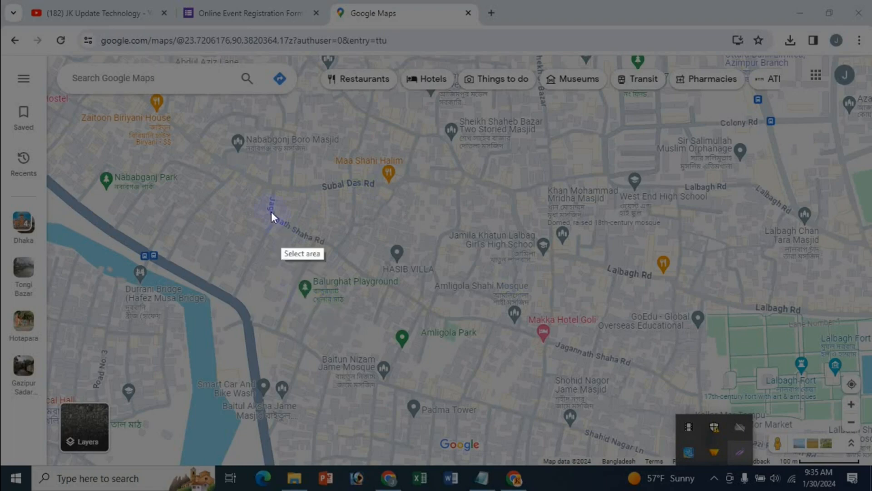
drag(277, 139, 730, 411)
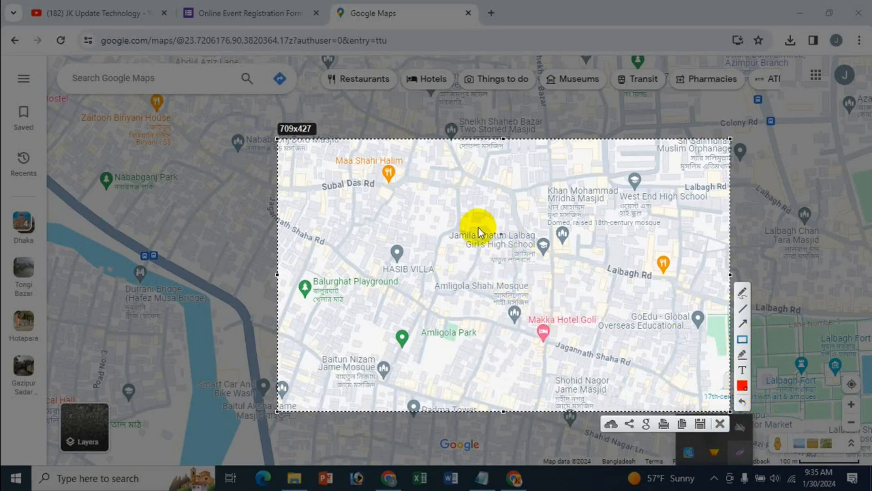
drag(478, 227, 508, 259)
drag(559, 285, 596, 282)
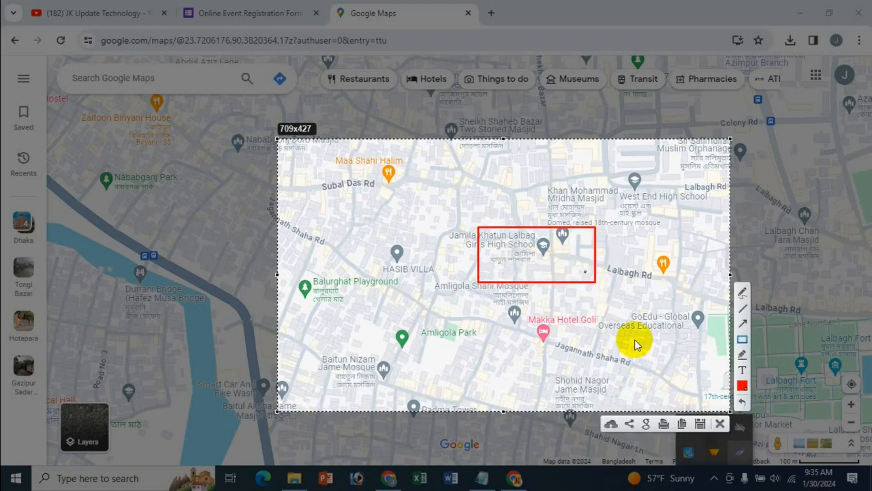
Save the capture to Documents as the PNG file 'Event map'
click(700, 424)
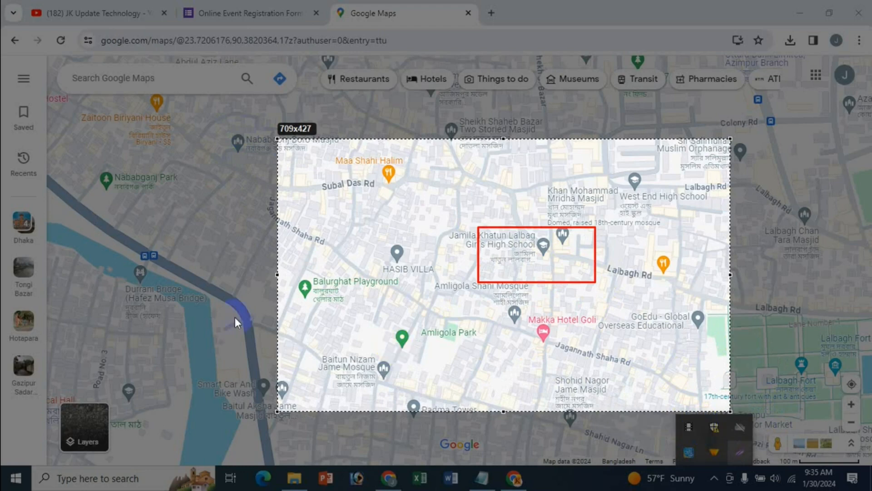
click(55, 97)
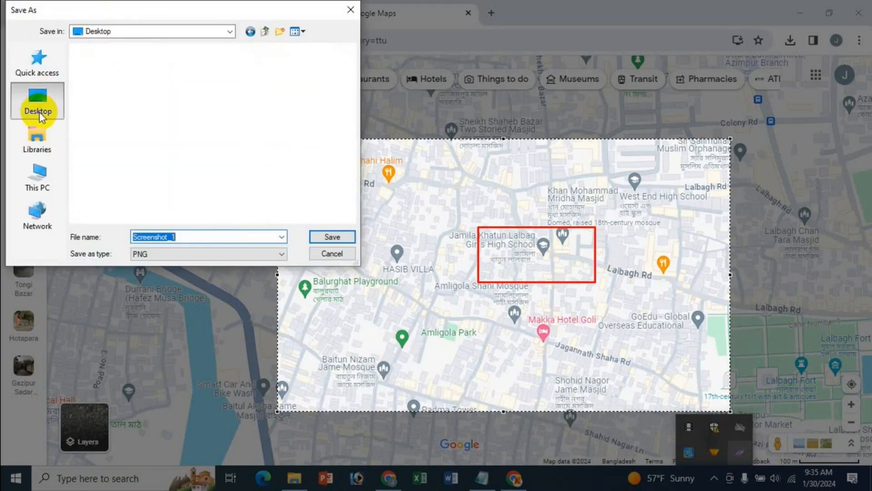
click(53, 150)
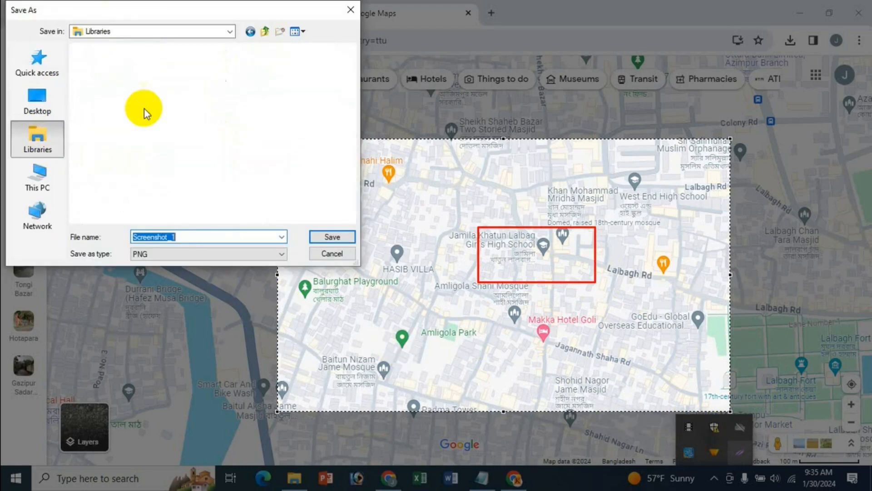
double_click(273, 68)
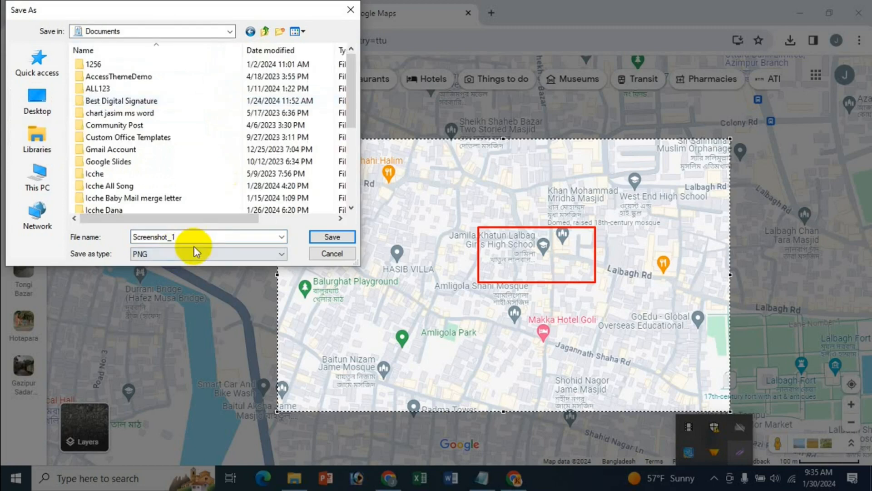
double_click(204, 237)
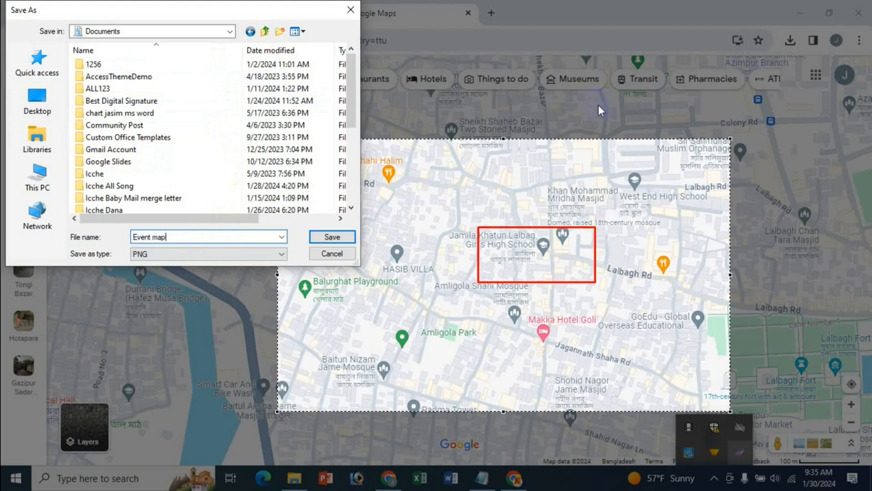
key(Return)
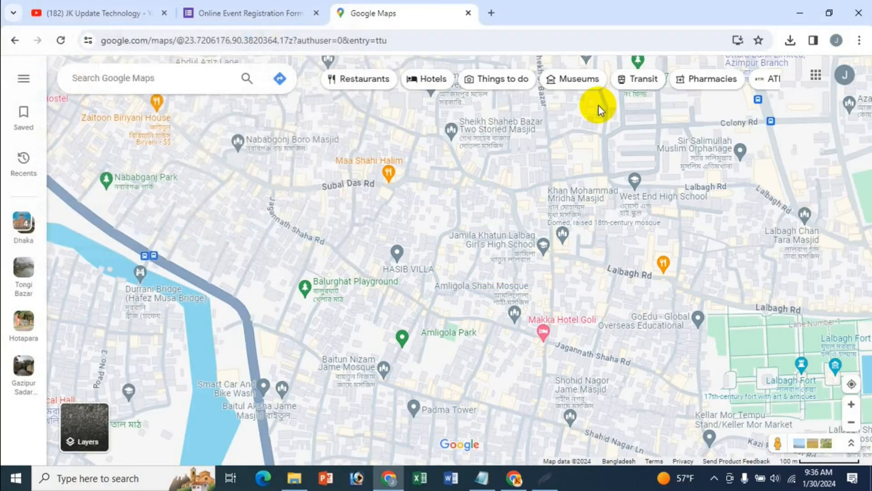
Close the Maps tab and upload the 'Event map' image from Documents into the Event Map question
click(467, 14)
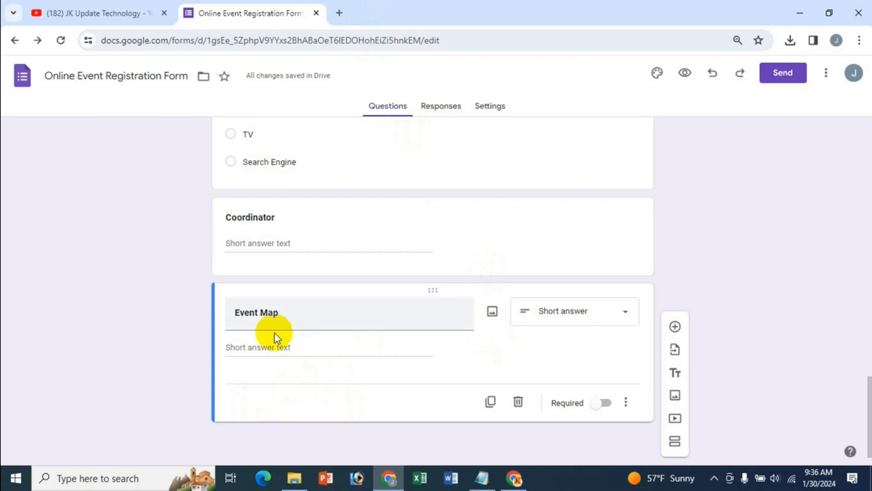
click(493, 312)
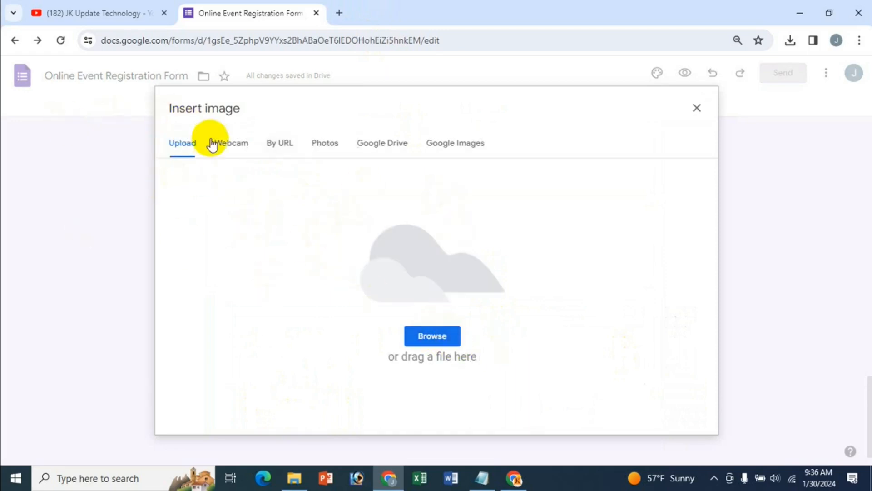
click(236, 155)
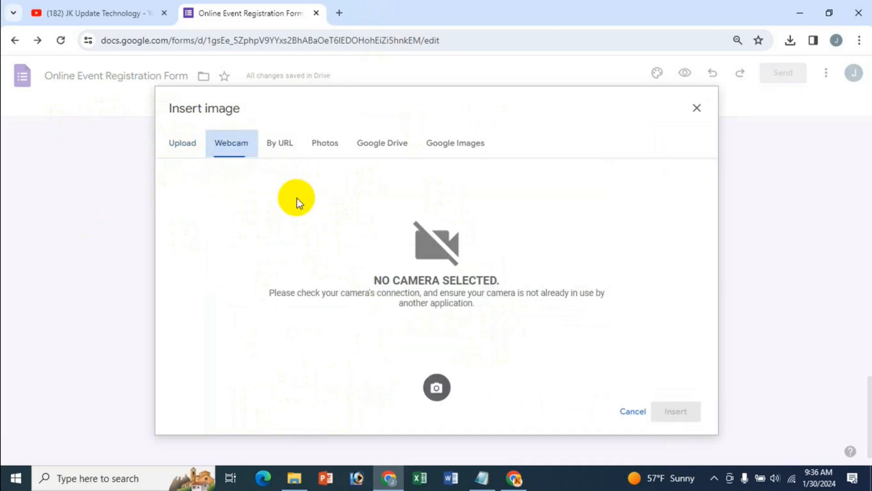
click(275, 145)
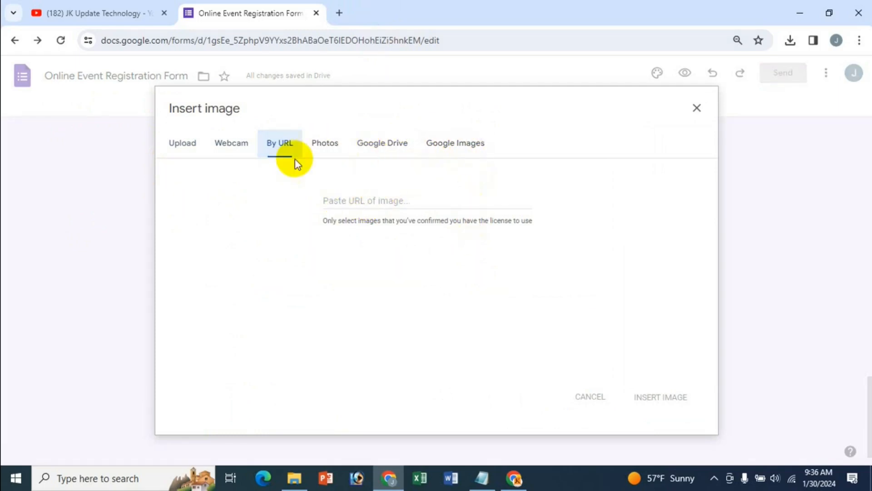
click(187, 145)
click(430, 339)
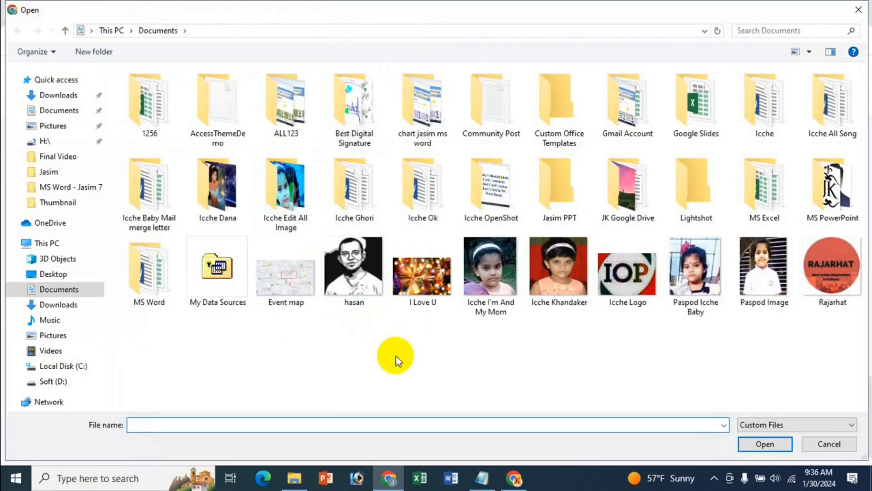
click(286, 300)
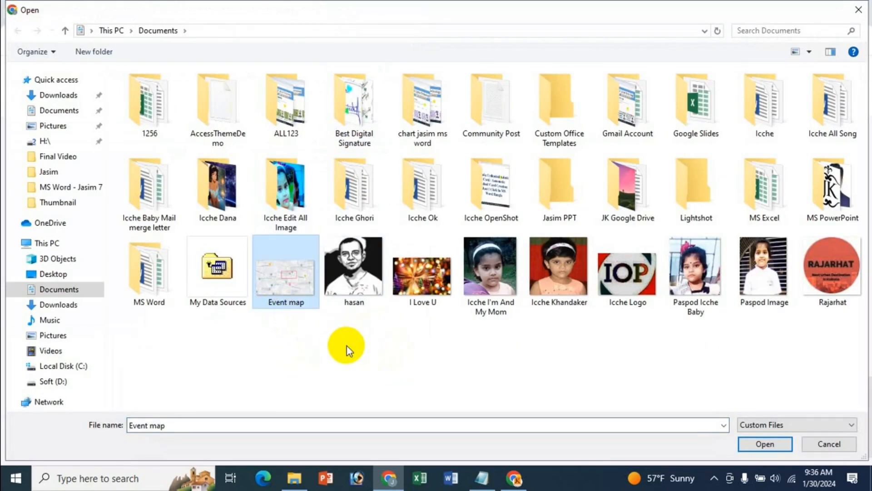
click(756, 444)
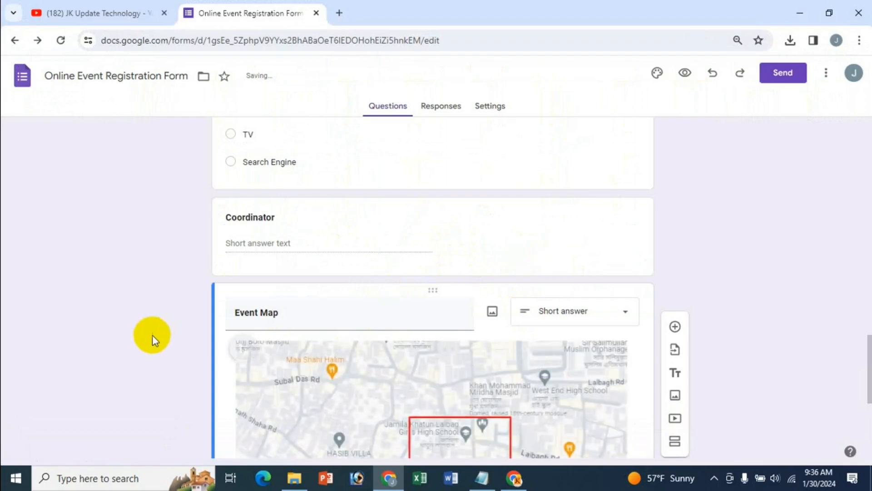
scroll(163, 304, down, 3)
scroll(448, 296, up, 2)
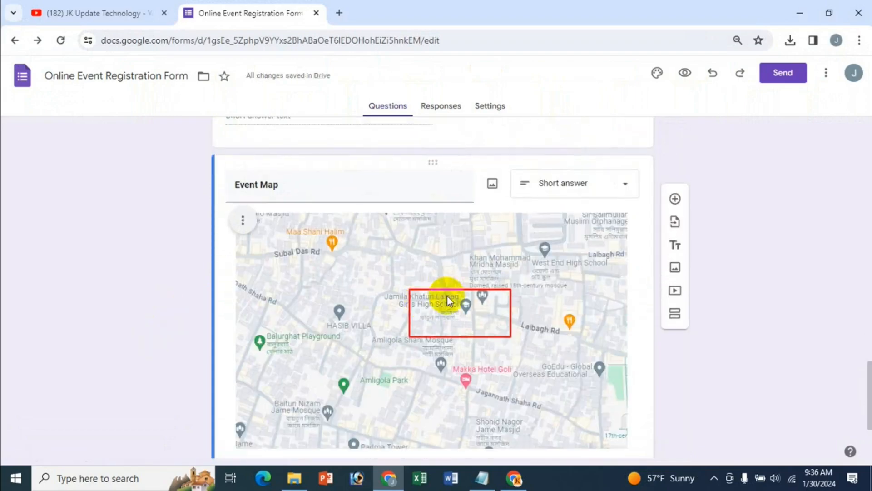
scroll(359, 238, up, 2)
scroll(482, 319, down, 4)
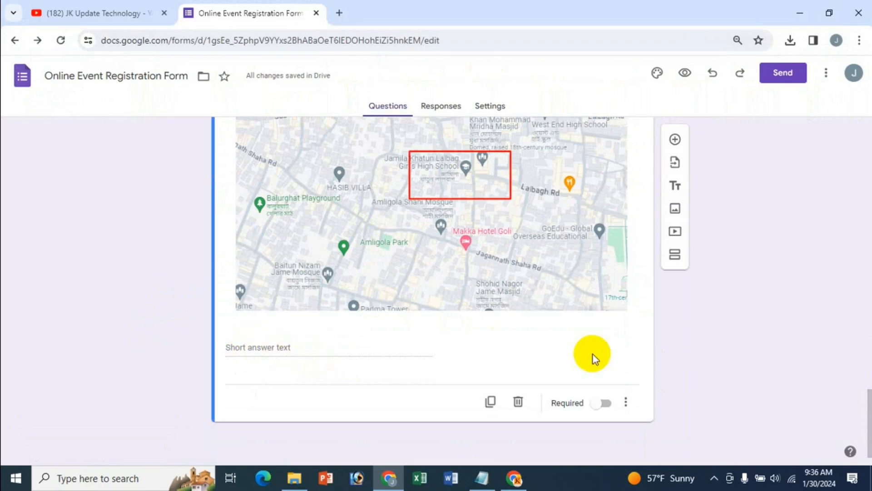
scroll(595, 360, up, 1)
scroll(593, 354, down, 4)
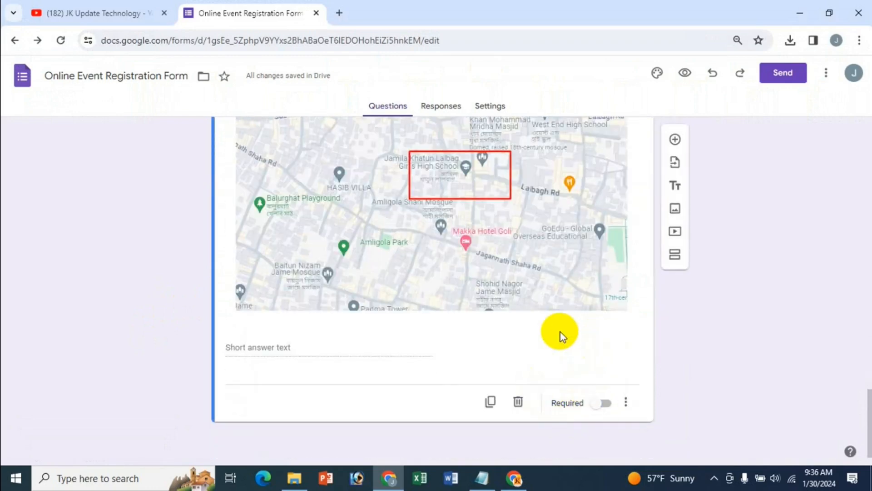
scroll(528, 324, up, 1)
scroll(528, 323, up, 1)
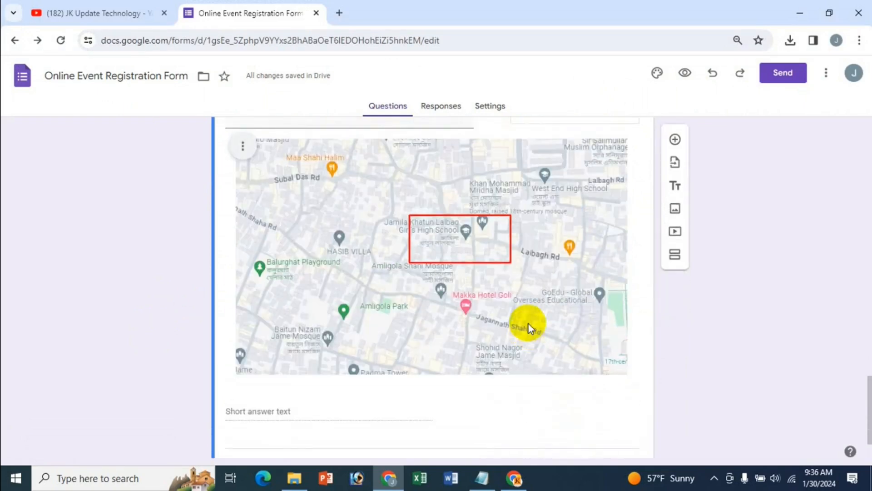
scroll(528, 323, down, 1)
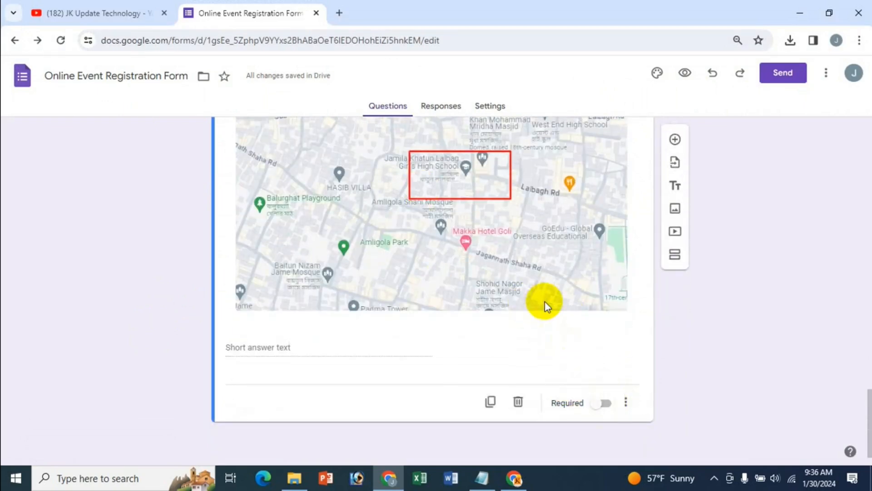
scroll(536, 299, up, 5)
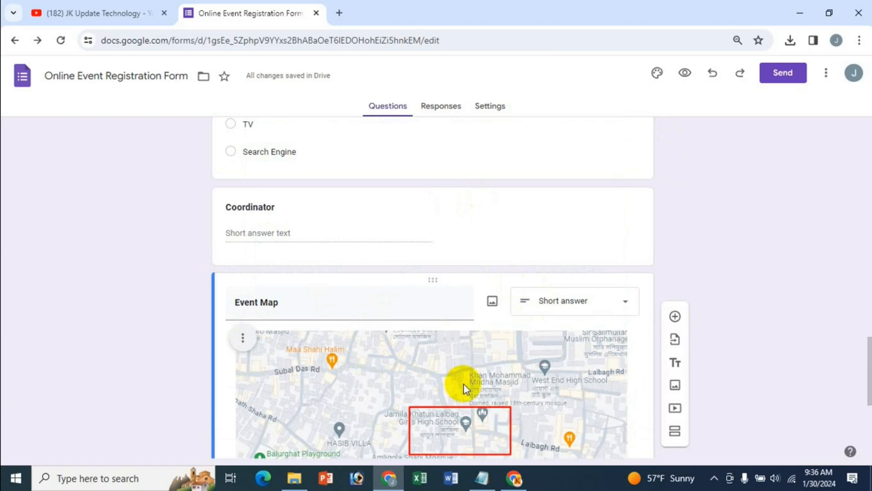
scroll(463, 384, down, 5)
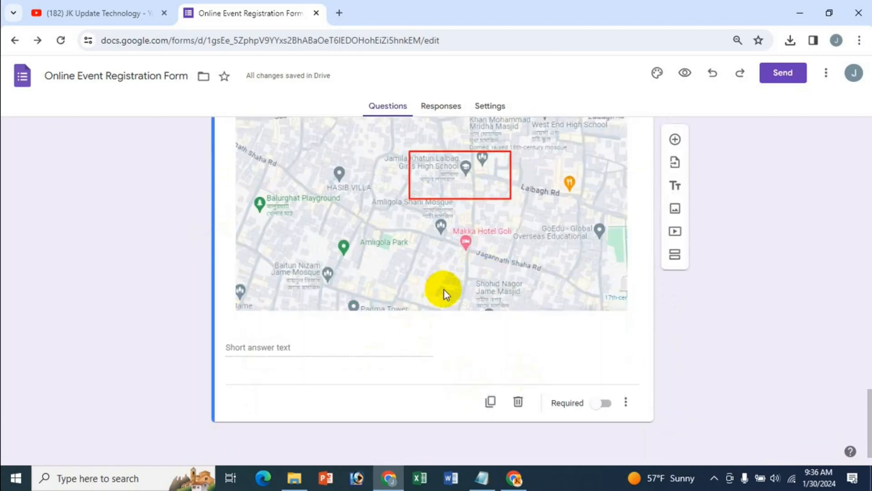
scroll(444, 290, up, 5)
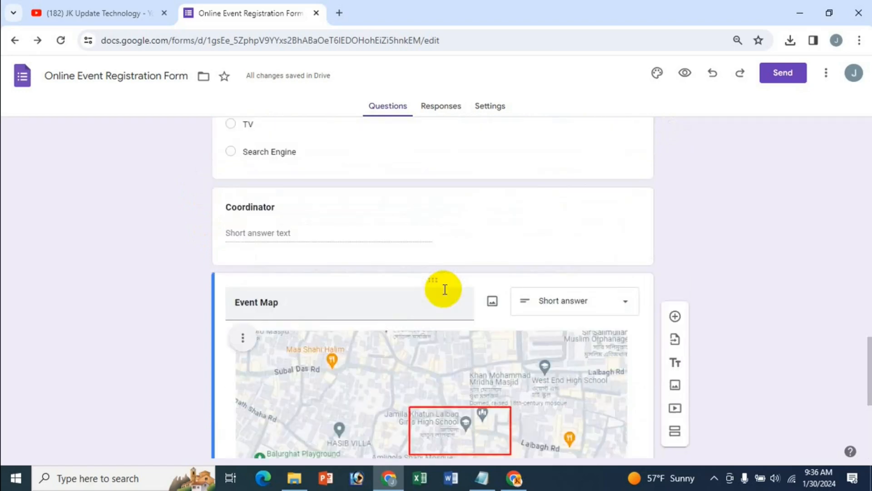
click(475, 482)
click(48, 375)
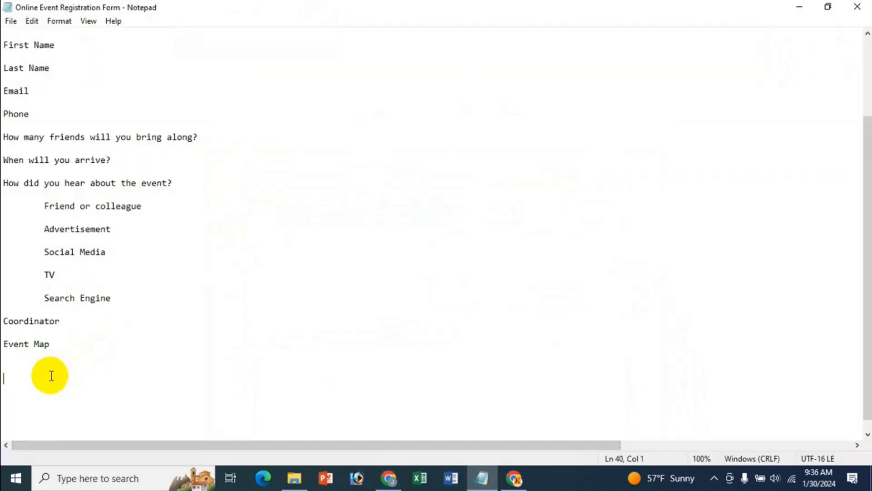
click(389, 478)
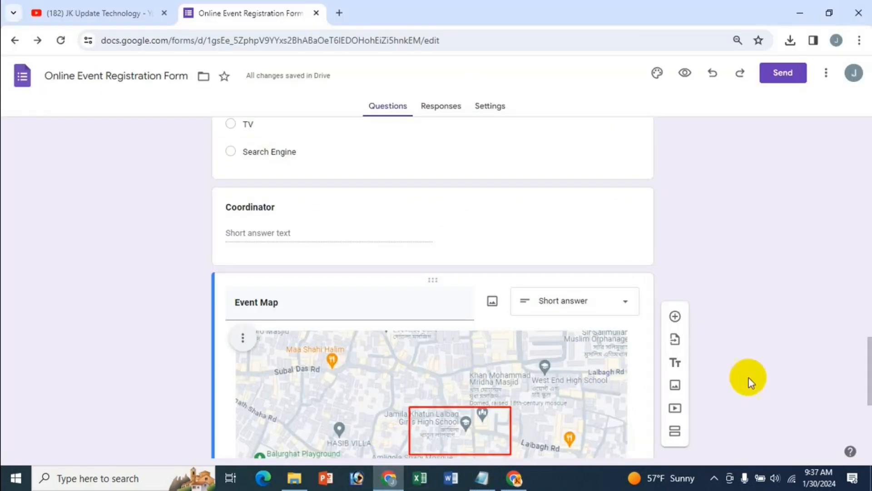
scroll(749, 357, down, 5)
scroll(749, 358, up, 20)
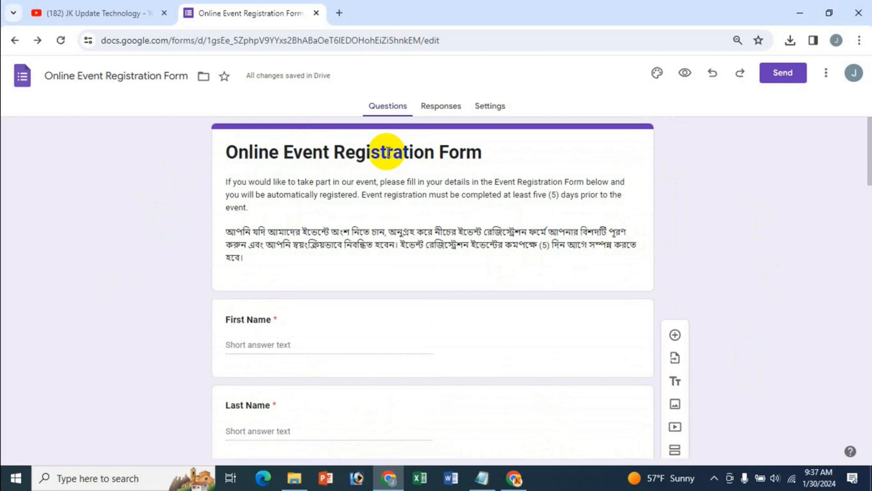
In the Send dialog, choose the link option with Shorten URL ticked to get a forms.gle link
click(786, 74)
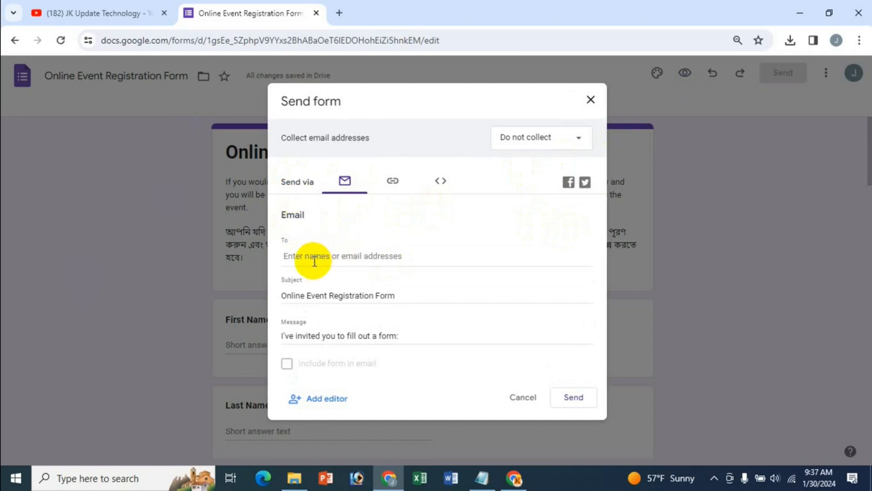
click(350, 255)
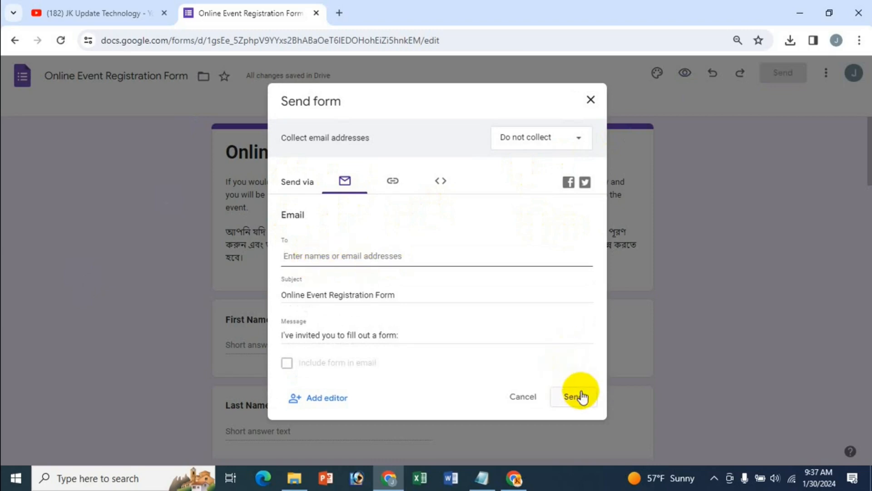
click(389, 183)
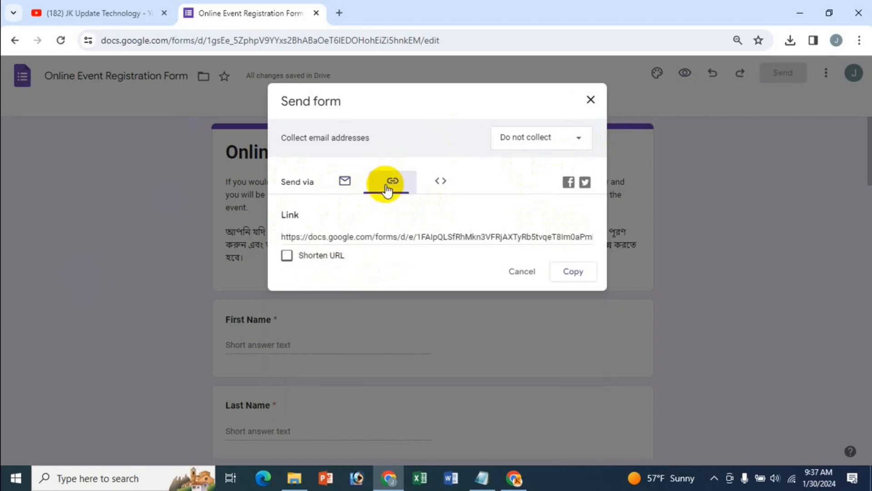
click(286, 255)
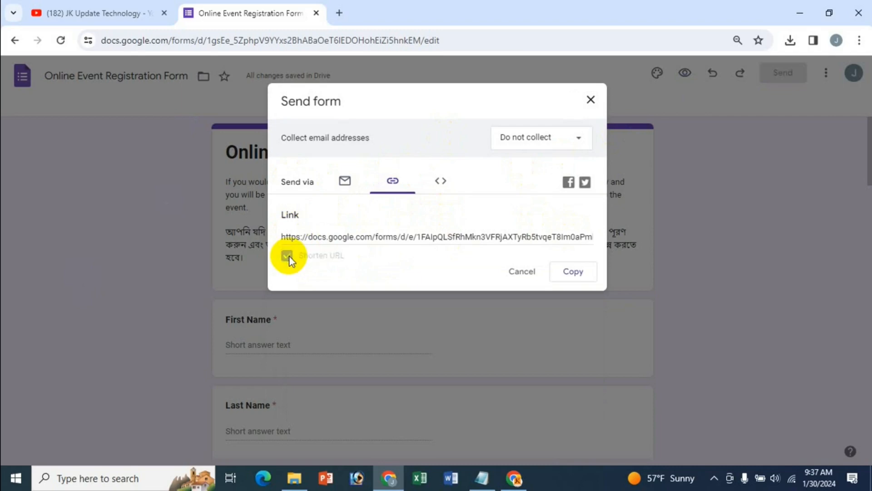
click(372, 253)
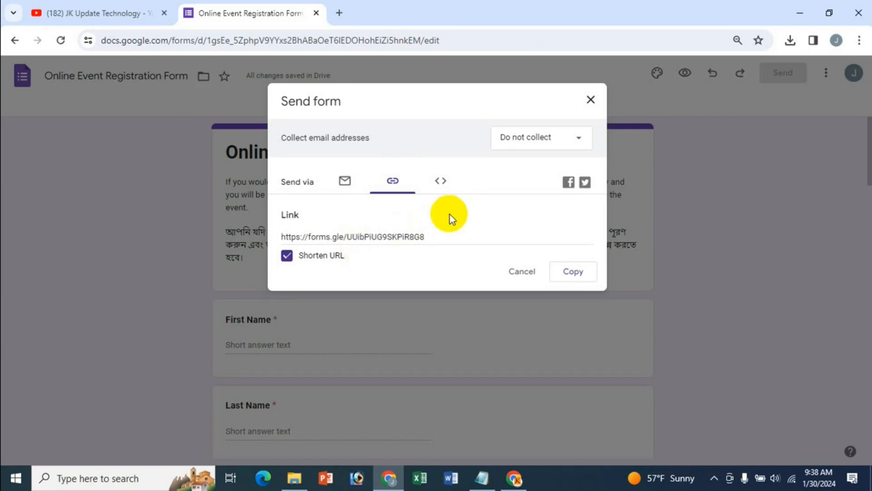
click(443, 182)
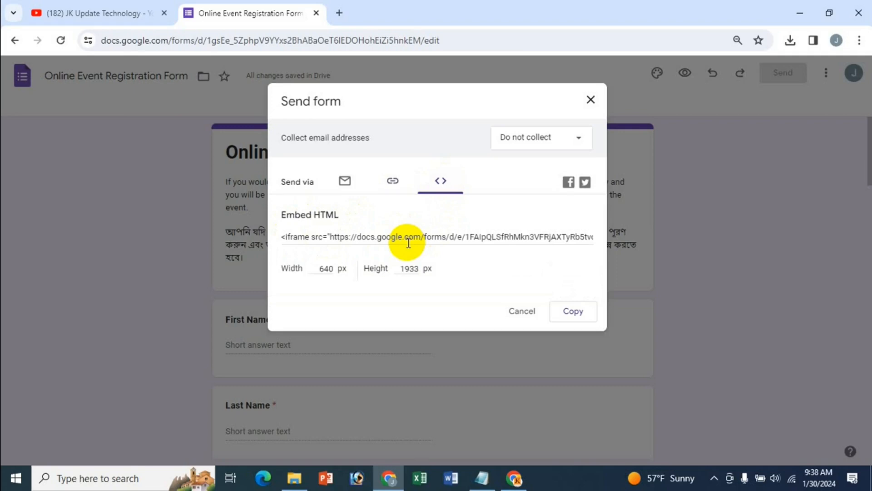
click(393, 181)
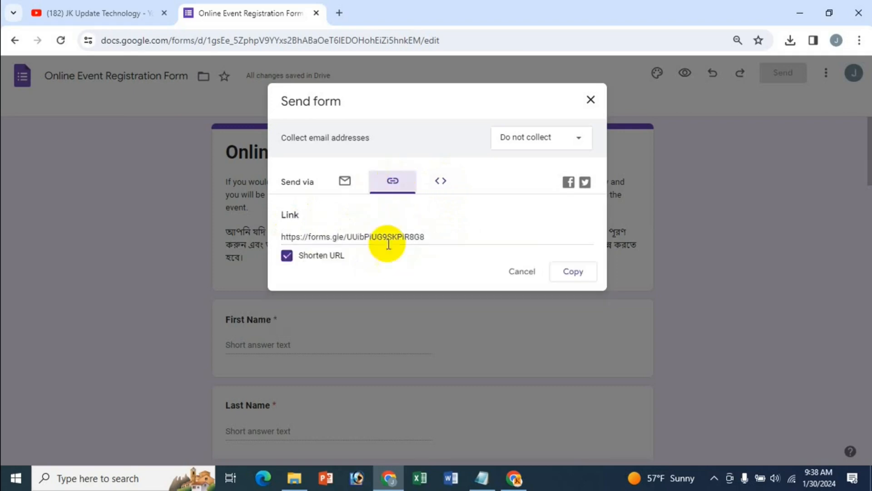
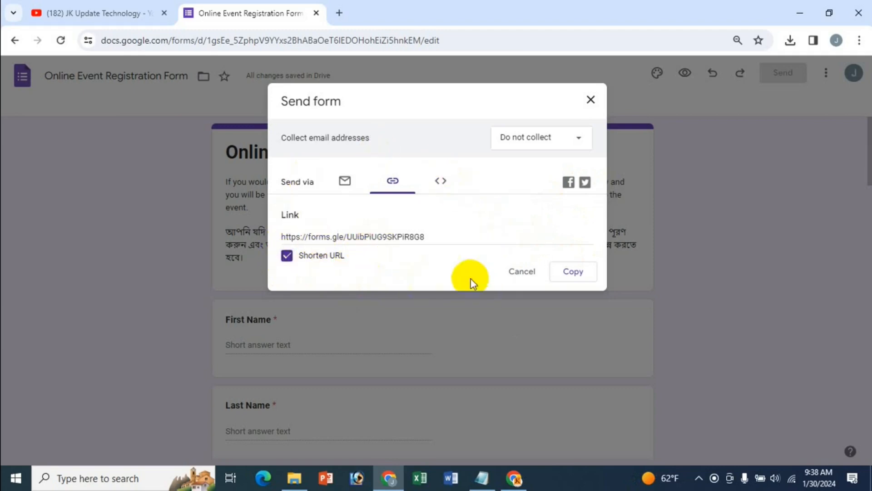
Close the Send form dialog after copying the forms.gle short link
click(592, 101)
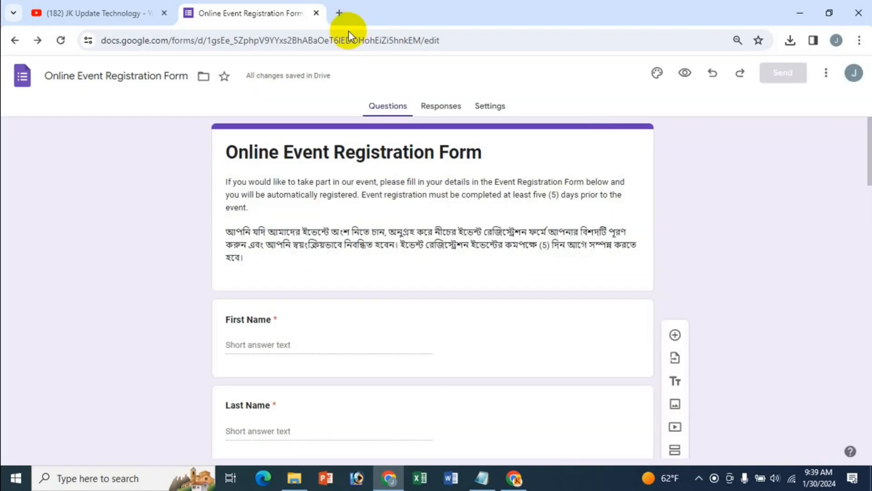
Load the copied forms.gle short link in a new tab and scroll through the live form
click(339, 13)
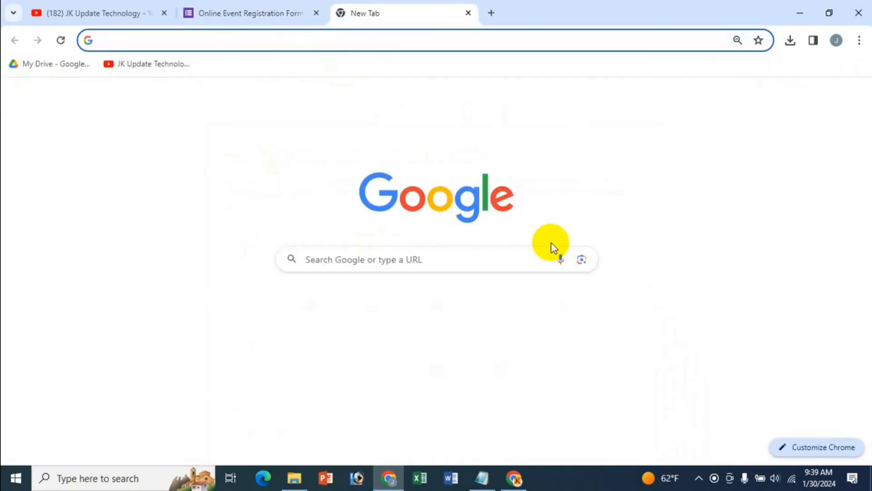
text(https://forms.gle/UUibPiUG9SKPiR8G8)
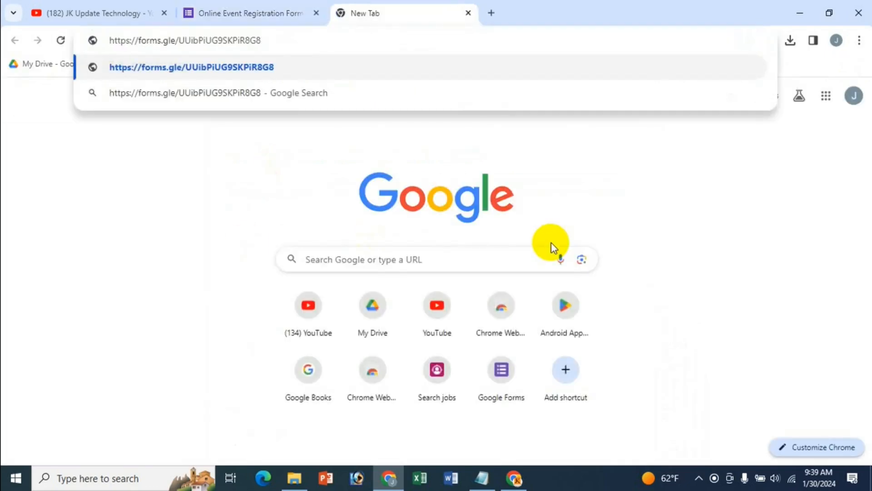
key(Return)
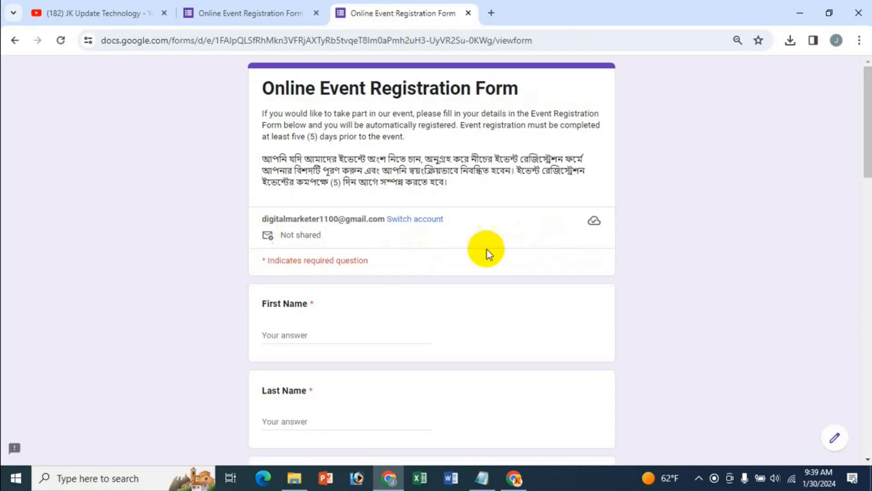
scroll(527, 330, down, 20)
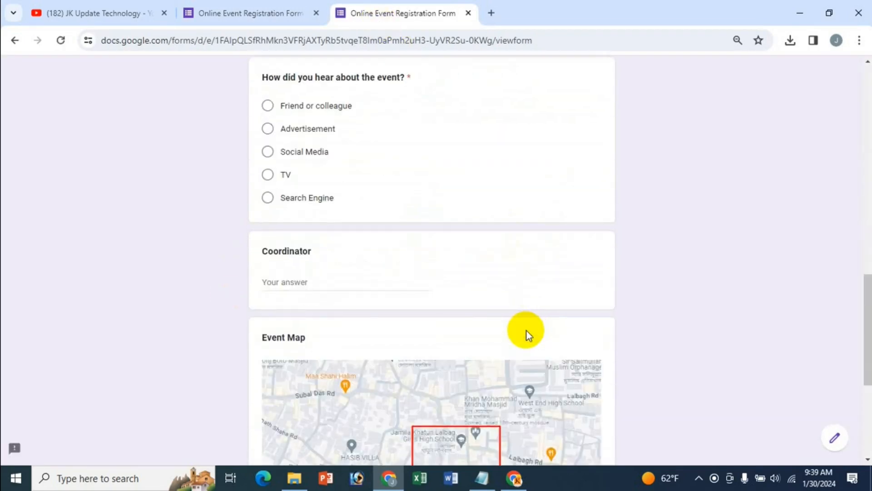
scroll(527, 331, up, 20)
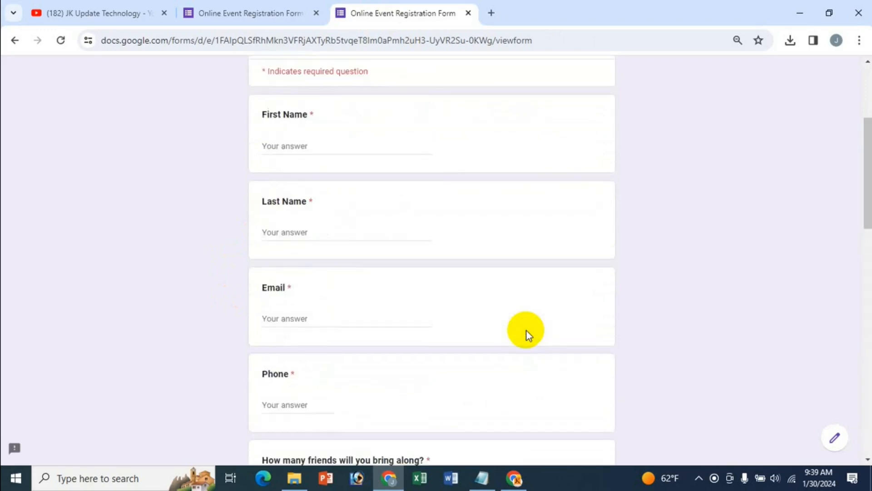
scroll(468, 315, down, 3)
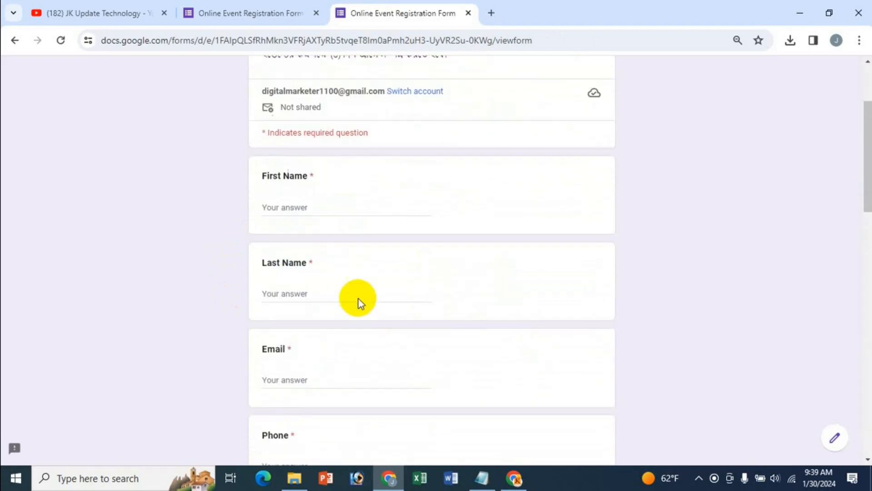
Enter a first name and a phone number on the live registration form
click(293, 208)
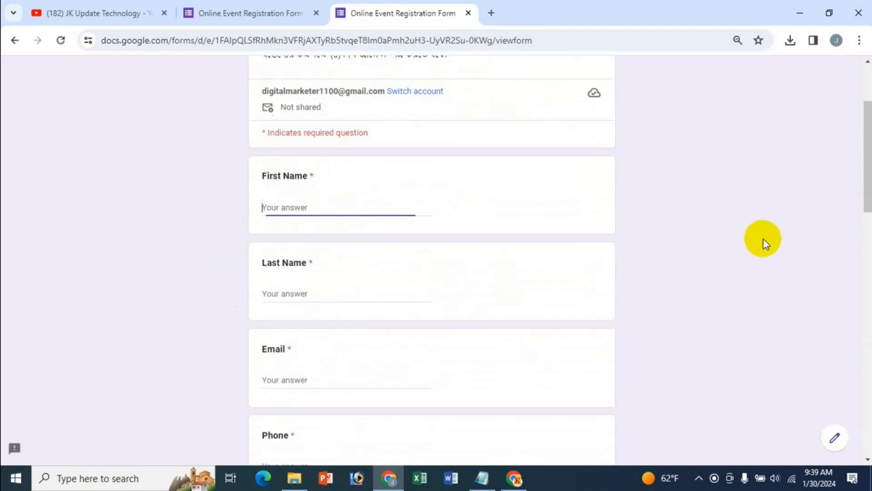
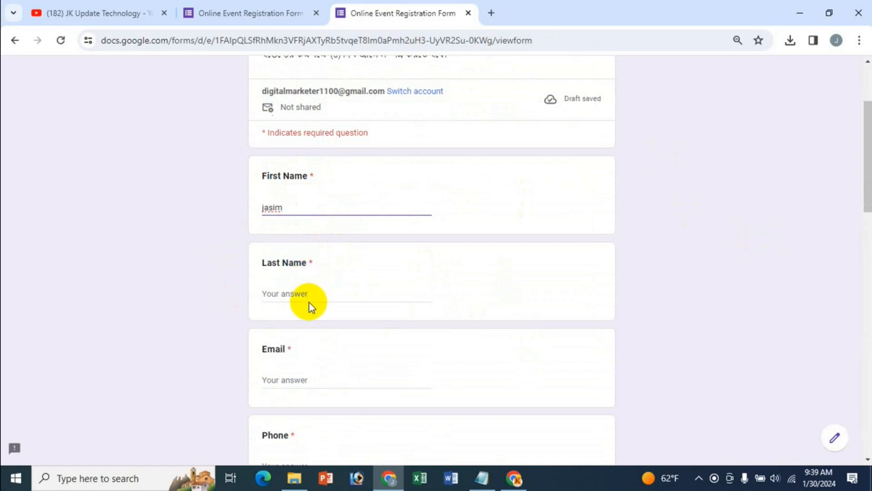
scroll(345, 326, down, 3)
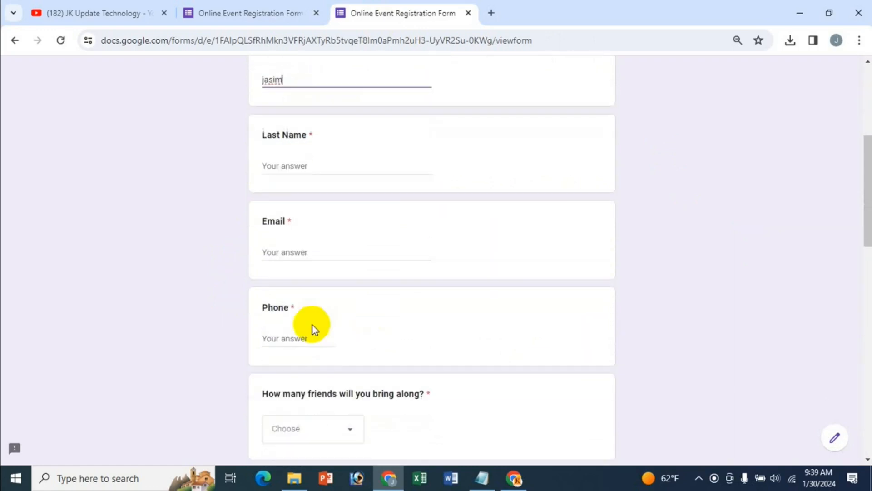
click(326, 339)
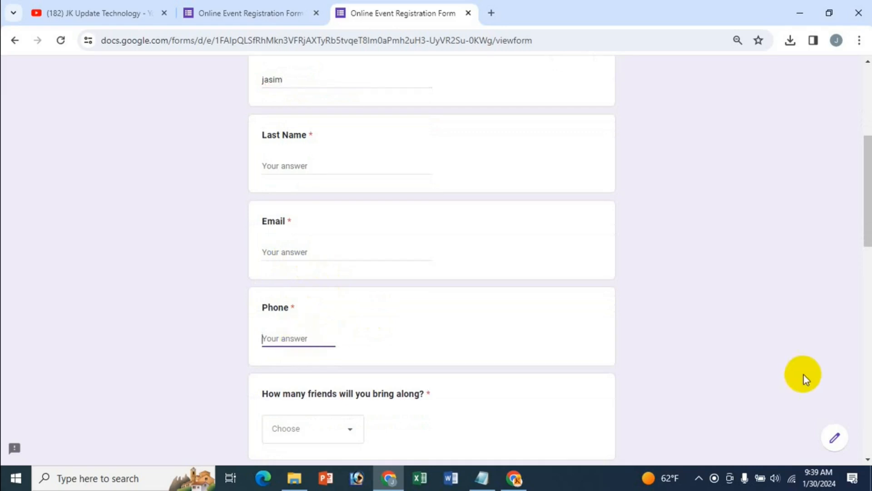
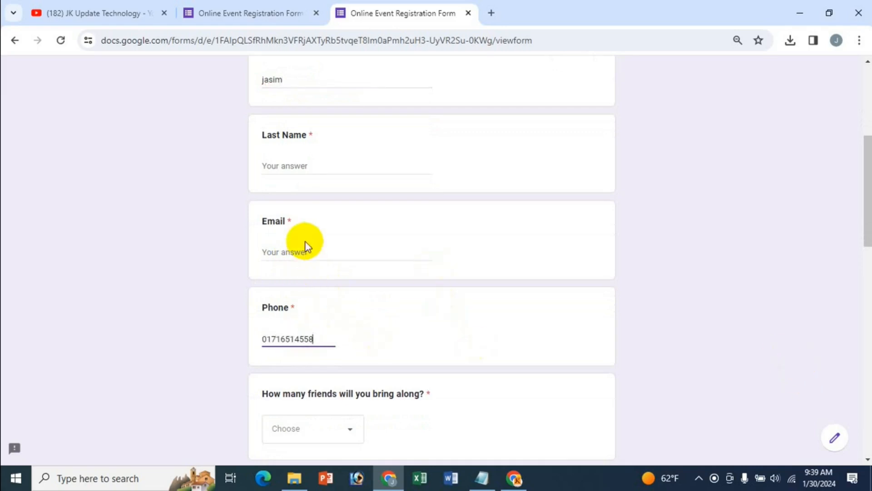
Answer 2 in the dropdown for how many friends will come along
scroll(386, 376, down, 1)
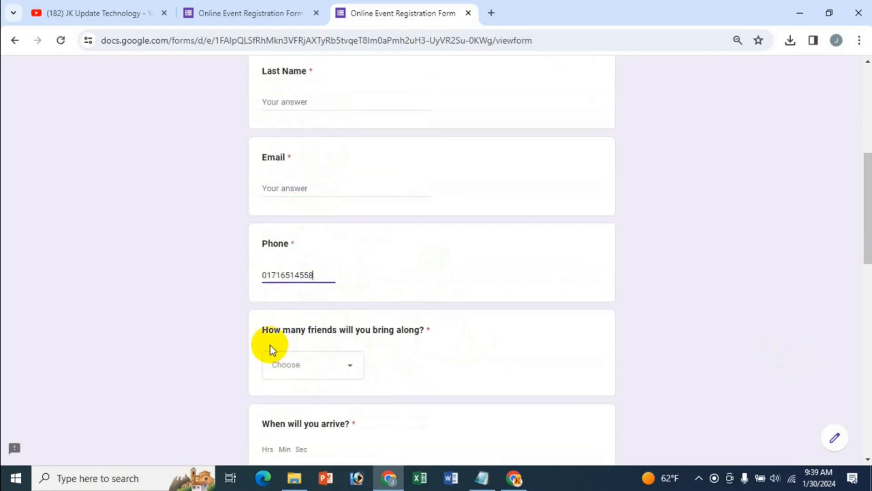
scroll(299, 379, down, 1)
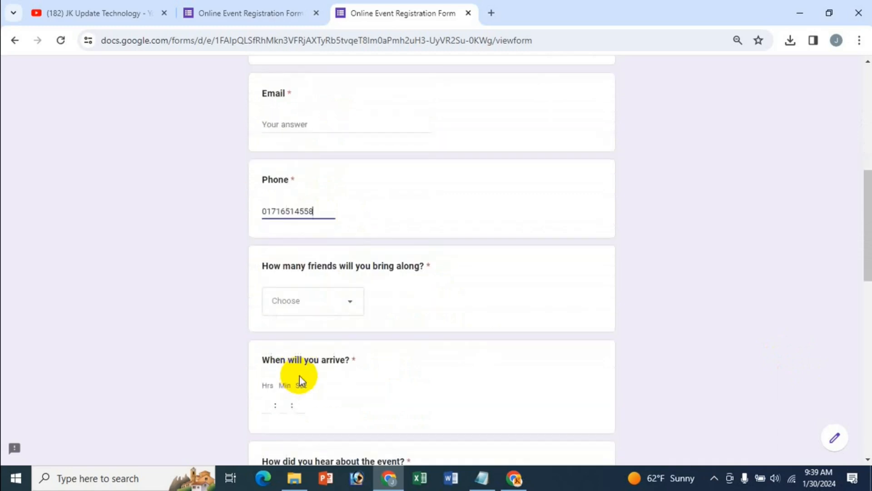
click(349, 305)
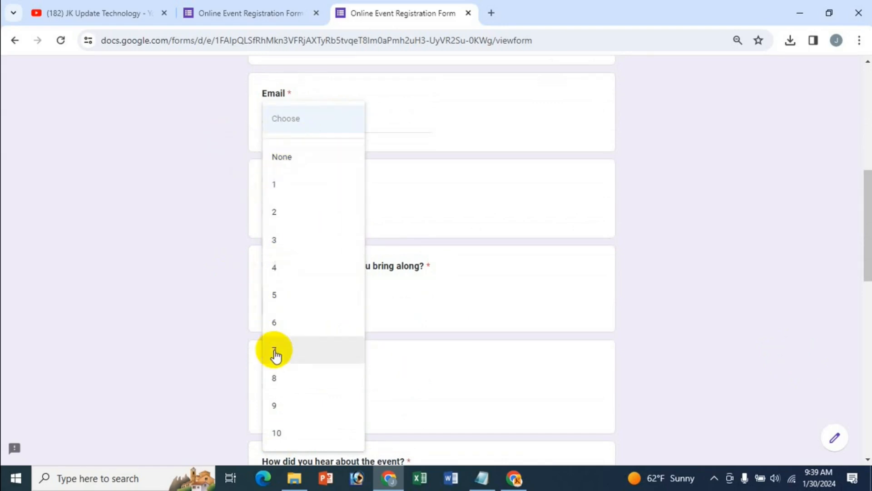
click(281, 213)
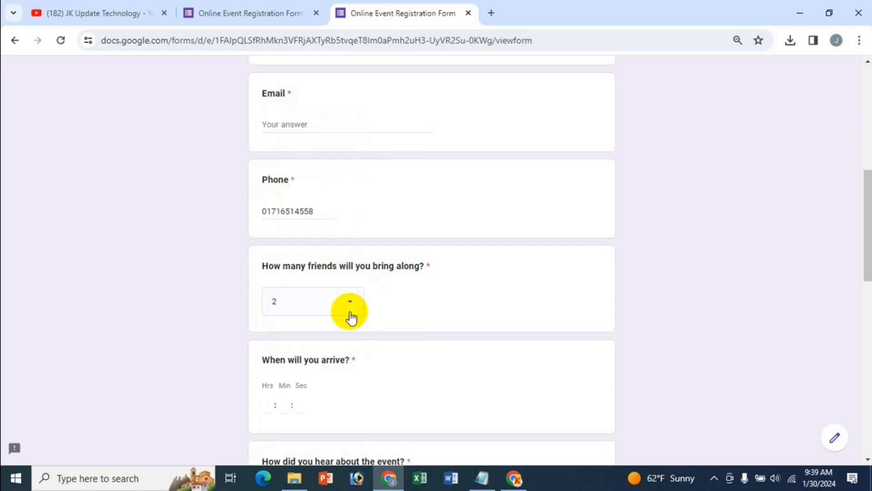
scroll(409, 382, down, 3)
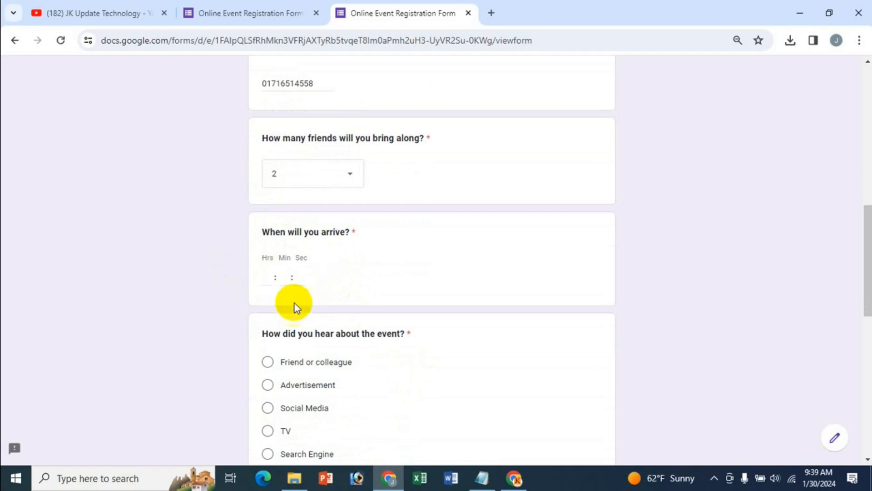
Enter 04:12:56 as the arrival time in hours, minutes and seconds
click(304, 279)
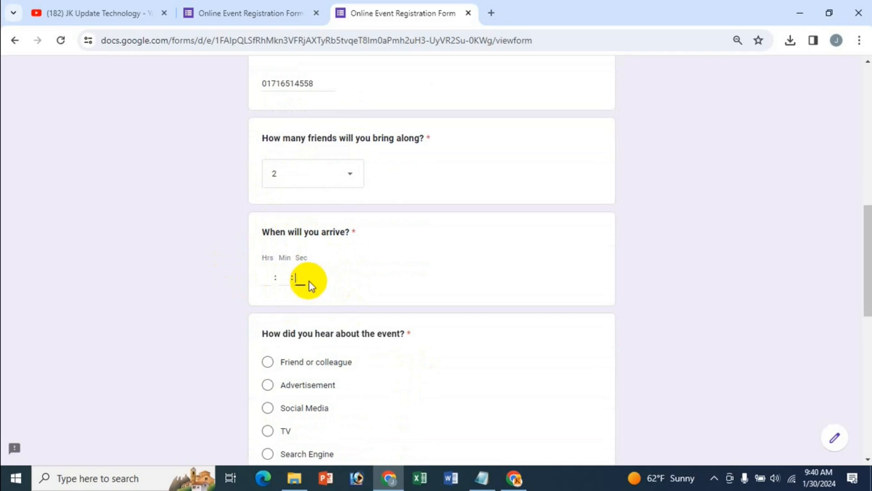
click(268, 259)
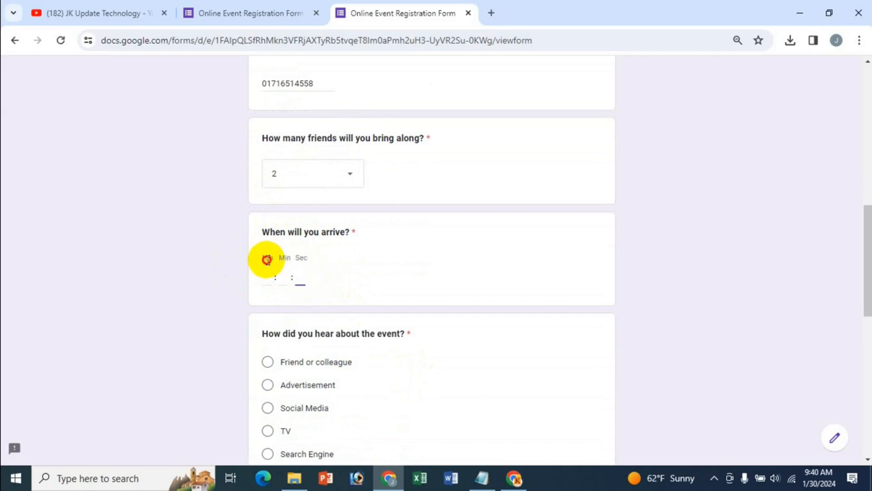
click(270, 279)
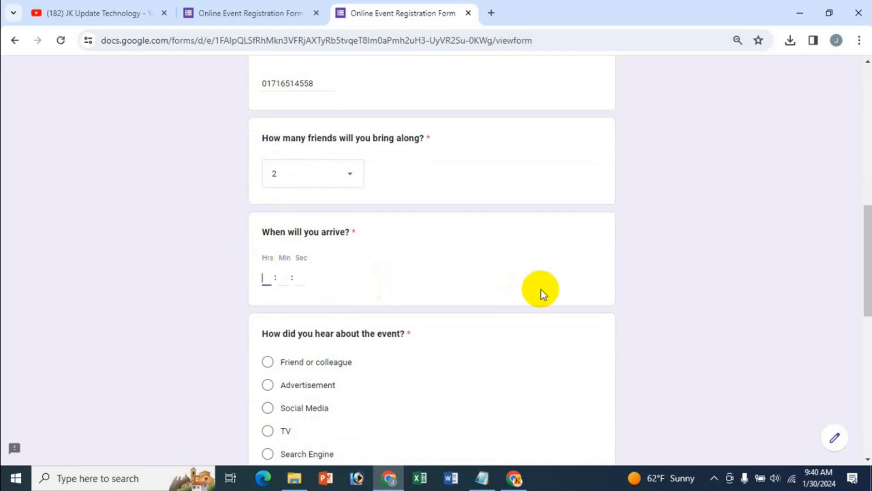
text(4)
key(Tab)
text(4)
key(BackSpace)
text(12)
key(Tab)
text(56)
scroll(400, 309, down, 2)
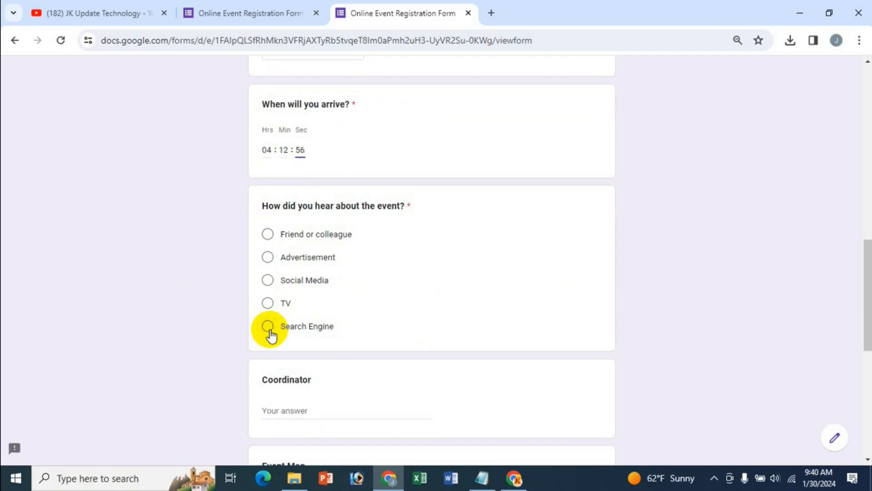
Choose 'Friend or colleague' for how they heard and answer 'no' for Coordinator
click(267, 234)
scroll(481, 295, down, 1)
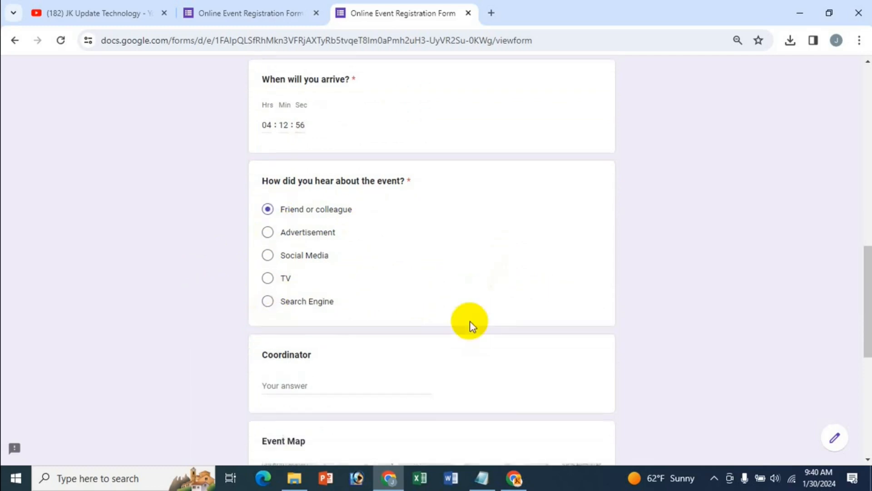
scroll(470, 321, down, 2)
click(304, 278)
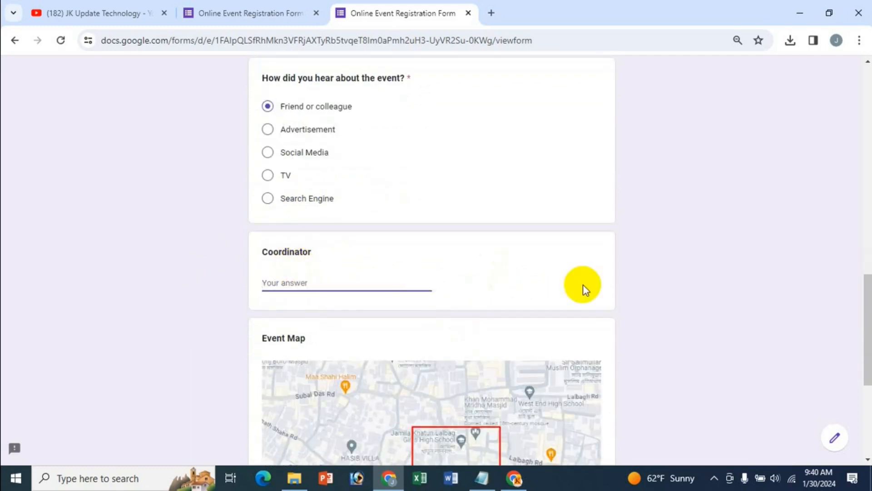
text(no)
scroll(481, 288, down, 5)
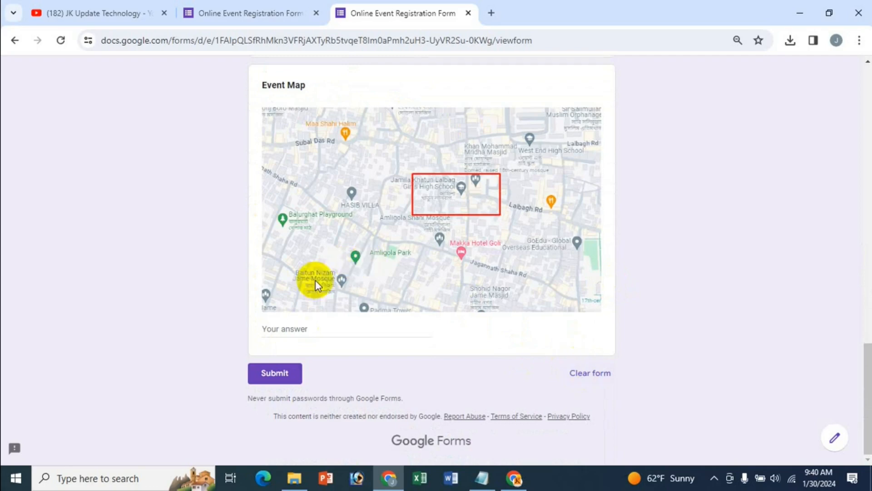
Attempt to submit, fill in the missing Last Name answer, and submit again
click(274, 381)
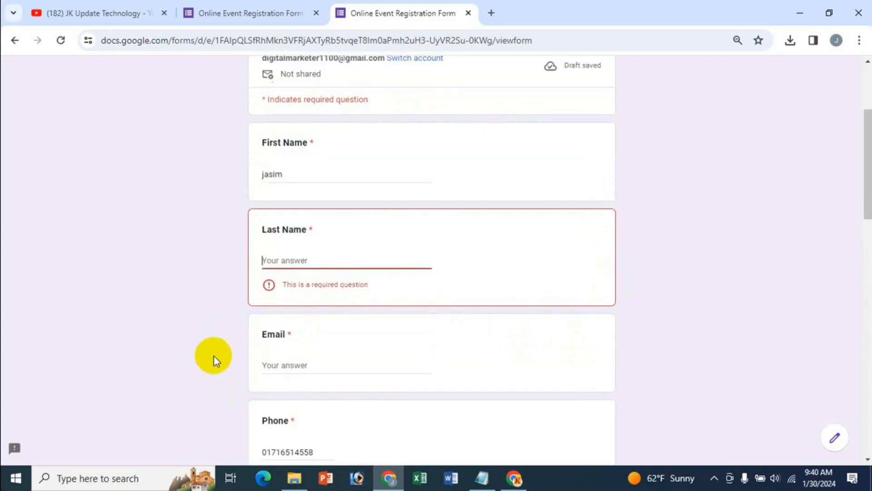
scroll(430, 327, up, 1)
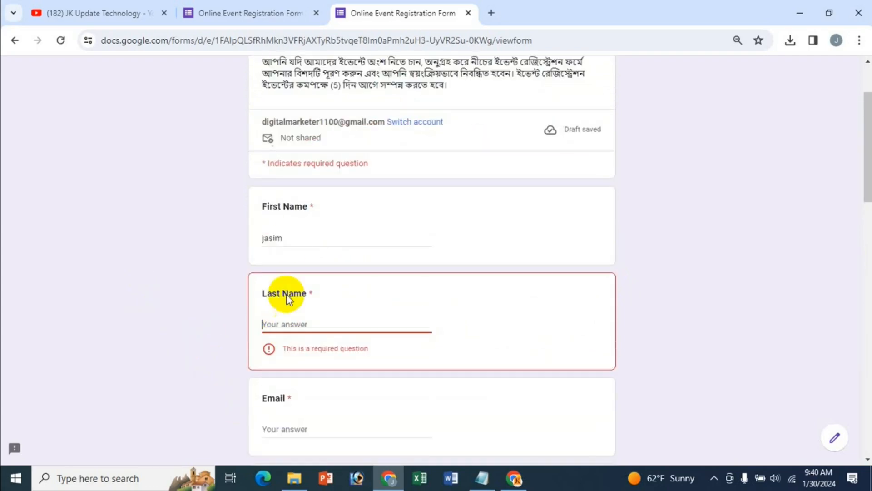
click(287, 325)
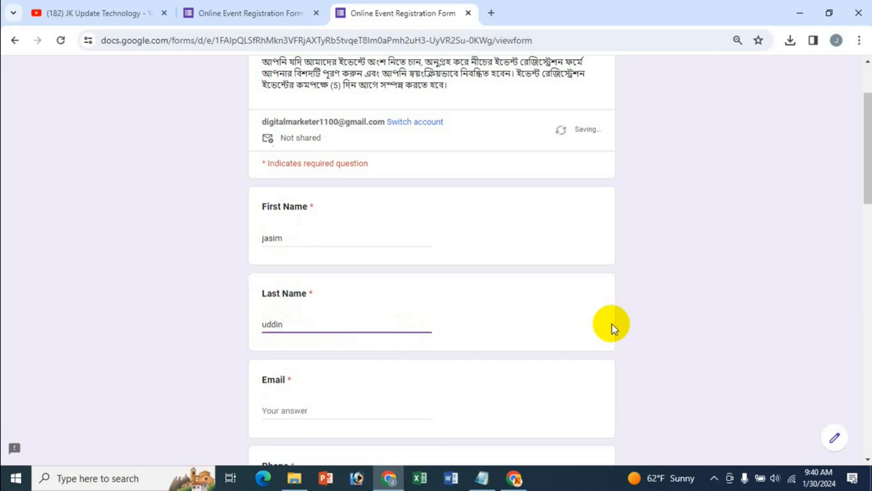
scroll(604, 337, down, 11)
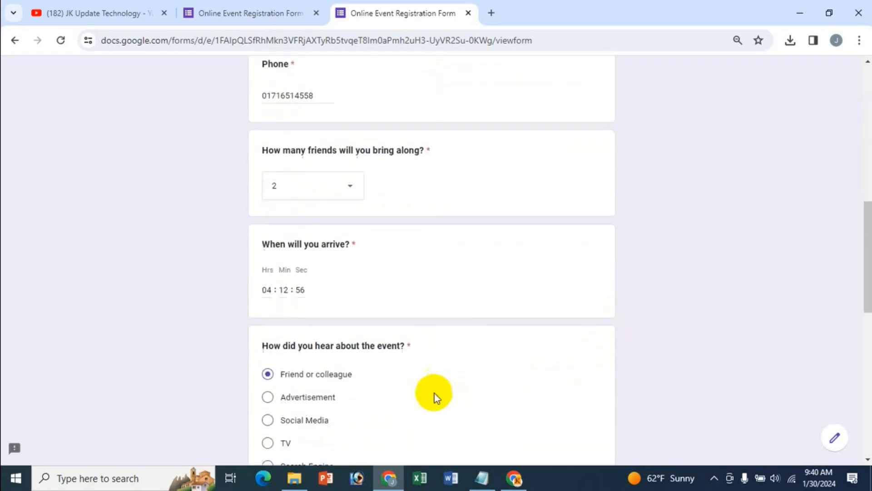
scroll(339, 437, down, 4)
scroll(413, 407, down, 5)
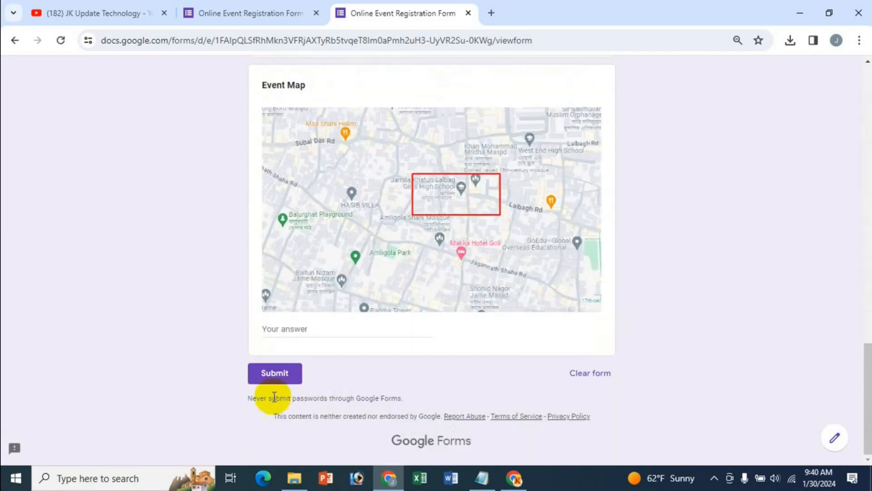
click(276, 380)
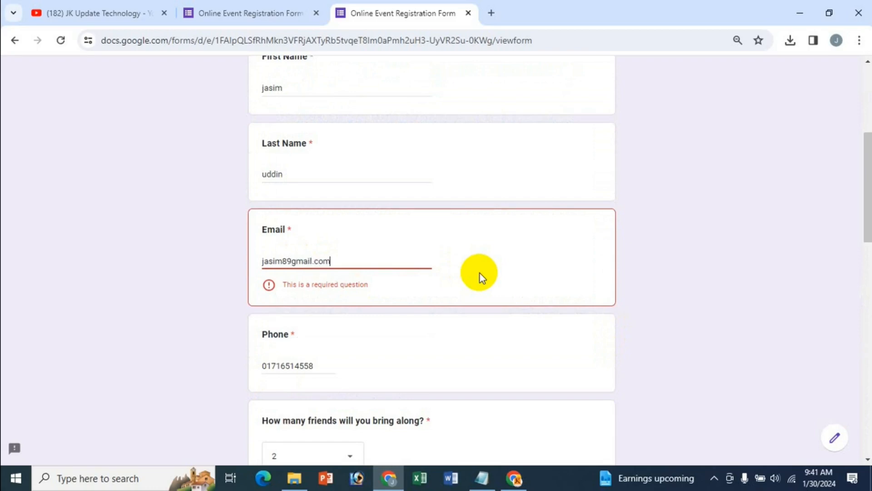
Fix the Email answer by adding the @ and the dot, then submit the registration
scroll(406, 341, down, 7)
scroll(375, 402, down, 10)
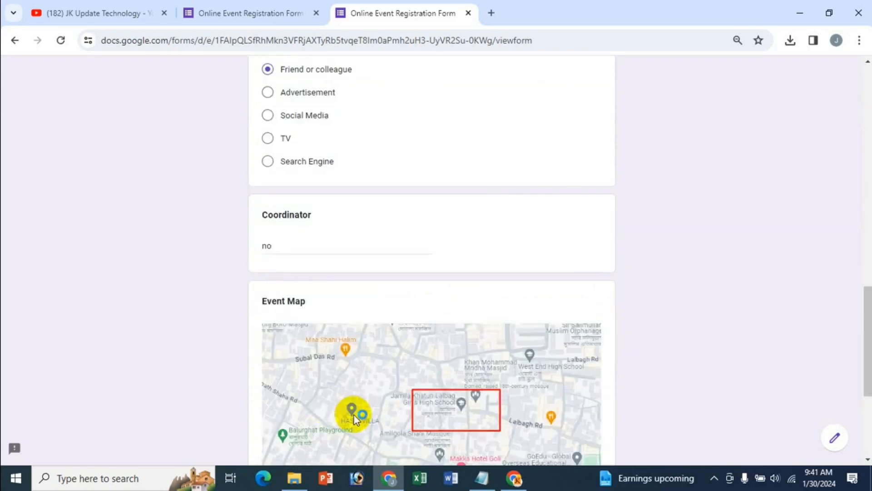
click(278, 383)
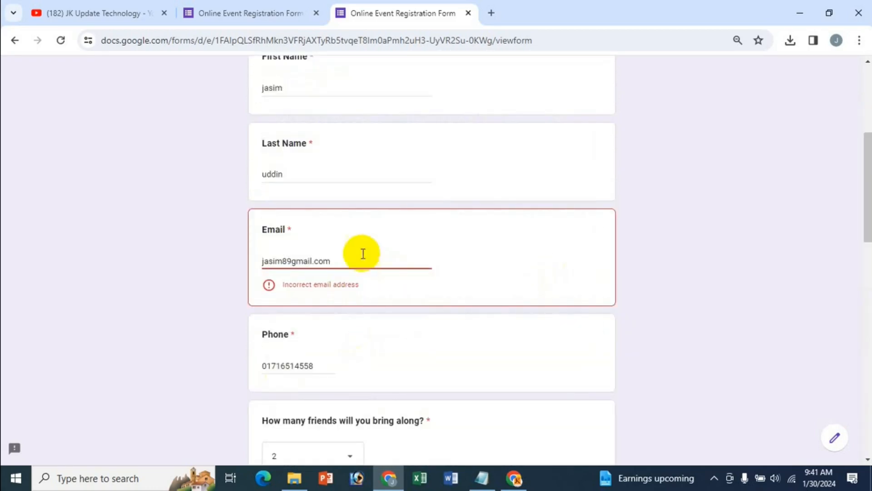
click(291, 261)
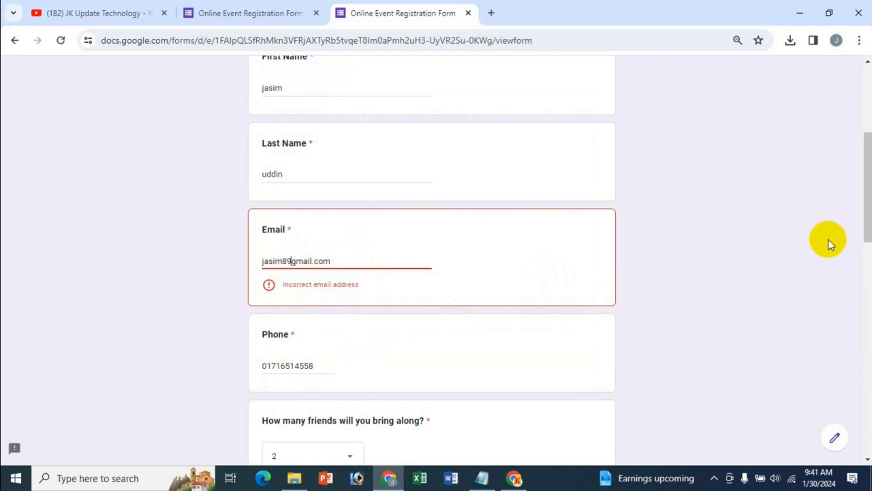
text(@)
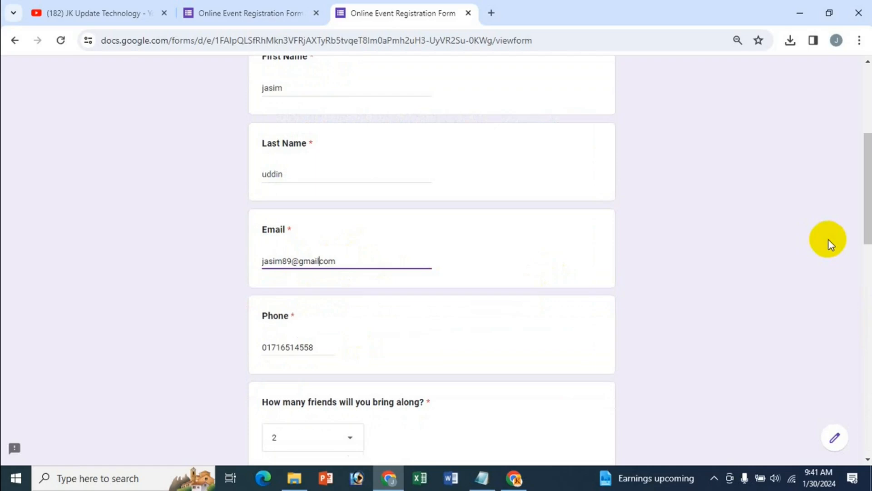
scroll(736, 273, down, 15)
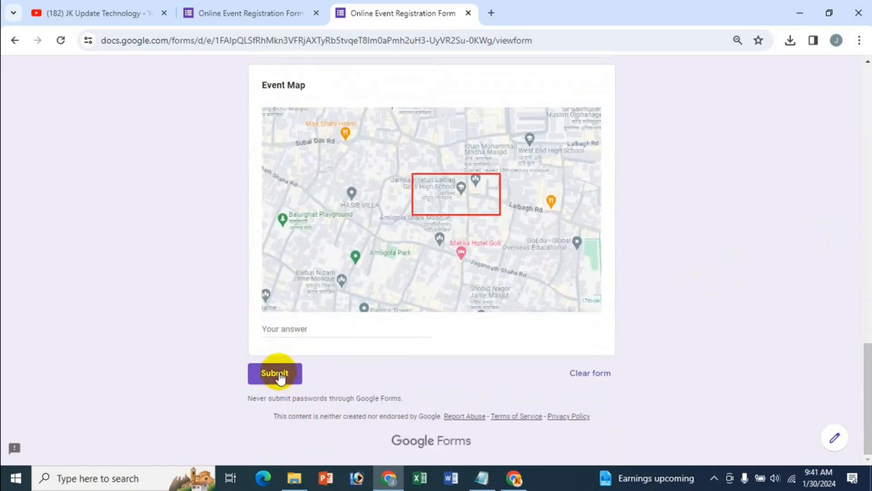
click(280, 377)
text(.com)
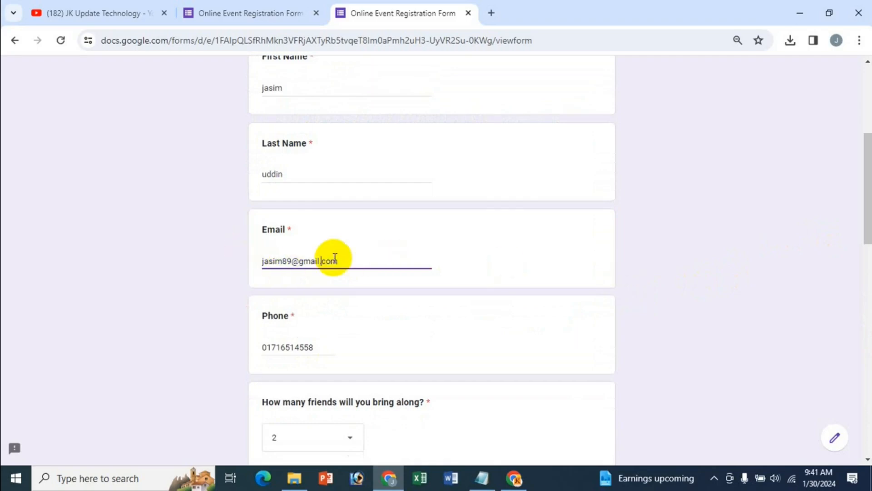
scroll(409, 259, down, 15)
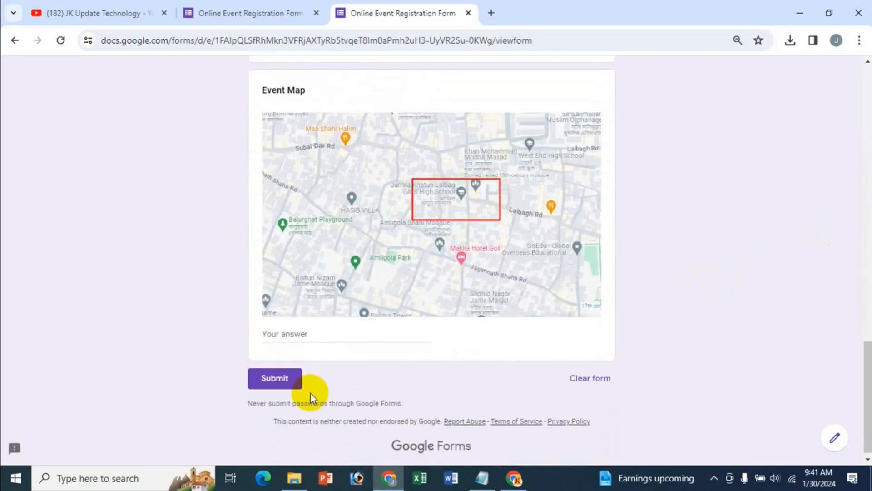
click(277, 377)
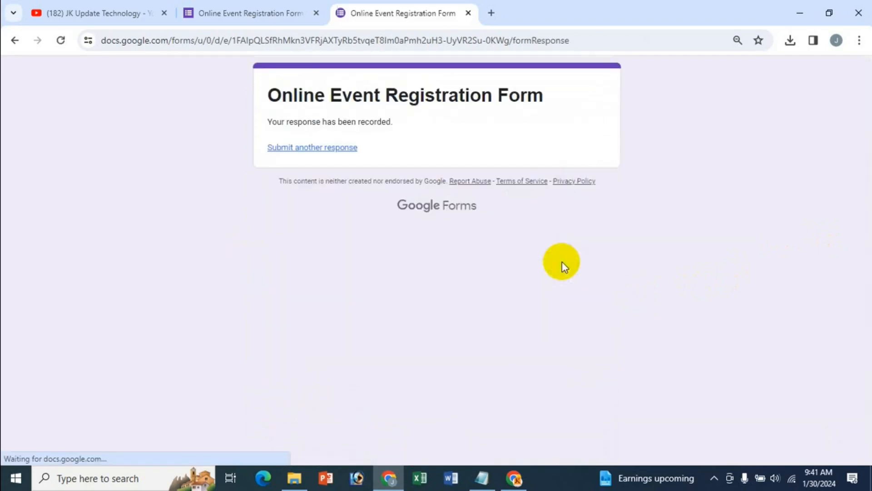
Back in the form editor, browse the Responses summary showing 1 response
click(235, 14)
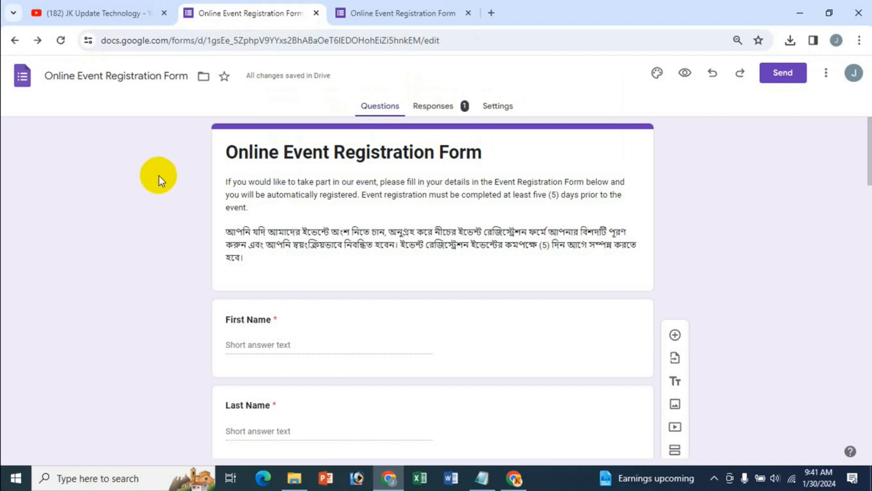
click(404, 16)
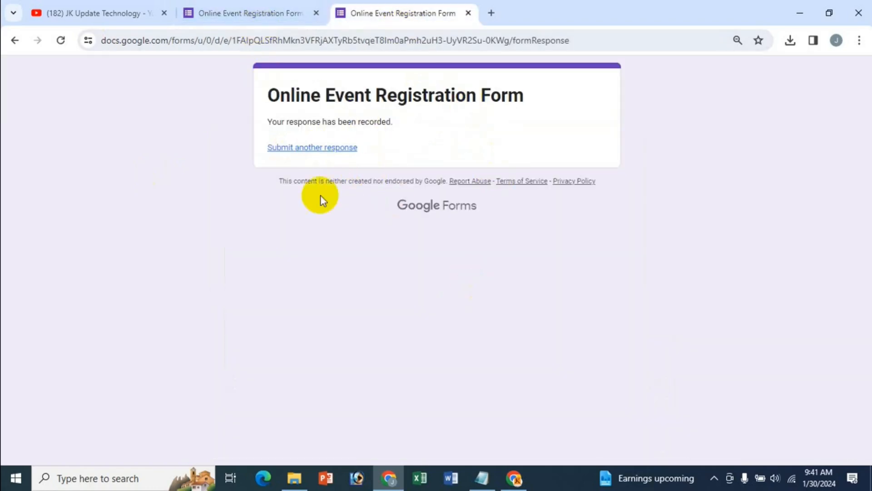
click(242, 11)
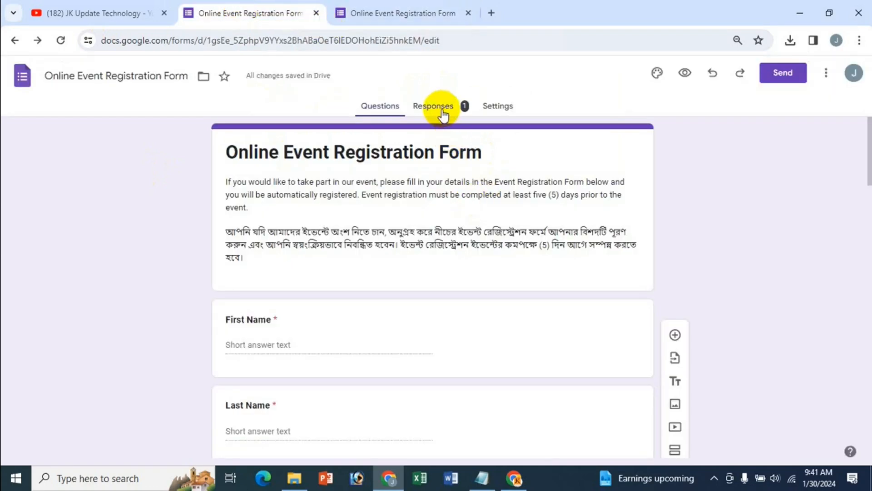
click(462, 109)
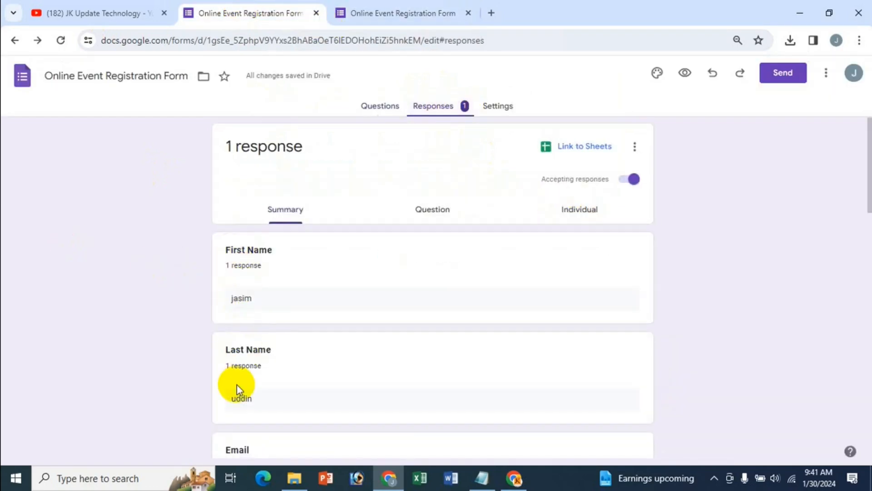
scroll(236, 384, down, 12)
scroll(236, 384, up, 3)
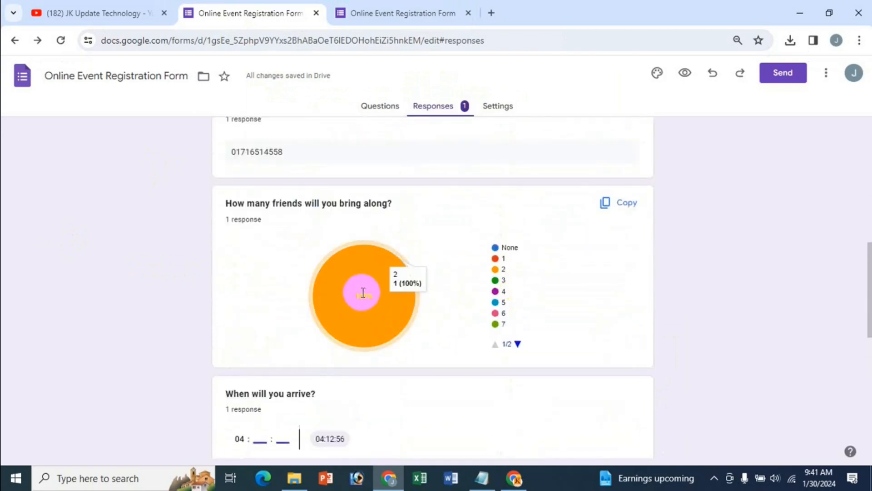
scroll(396, 356, down, 4)
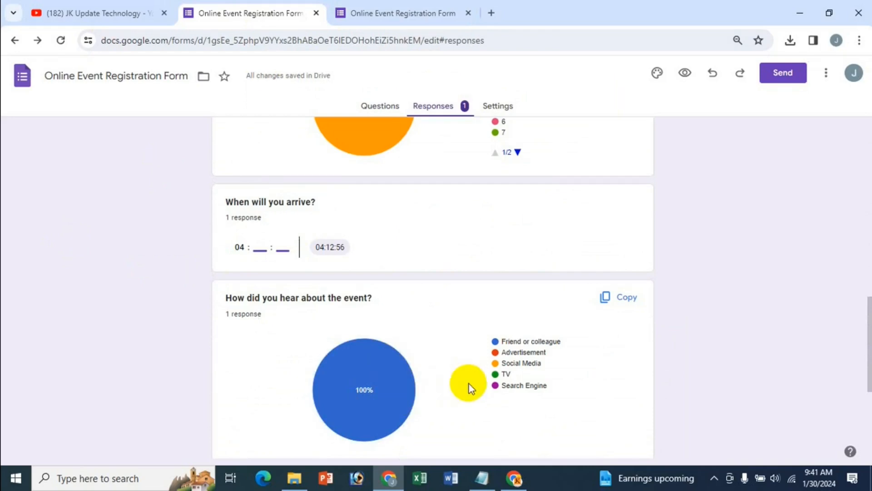
scroll(454, 370, down, 2)
scroll(454, 370, up, 15)
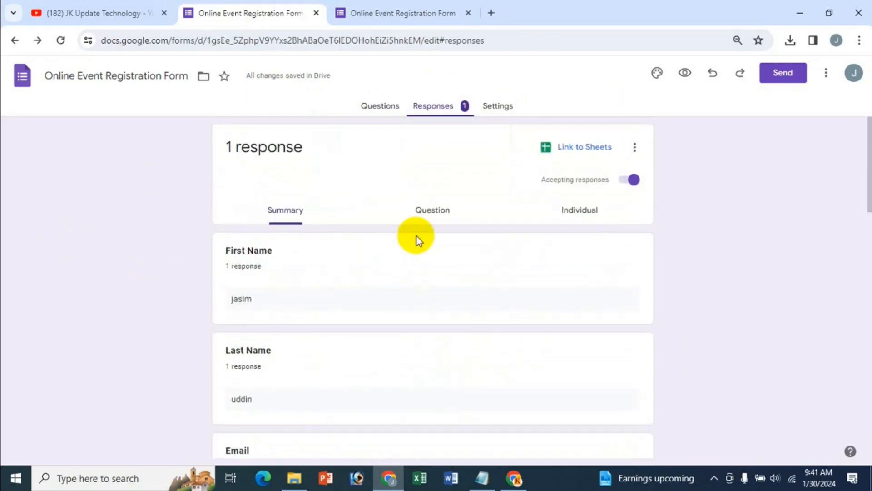
View the Phone question's answers, then the single individual response
click(424, 211)
click(288, 253)
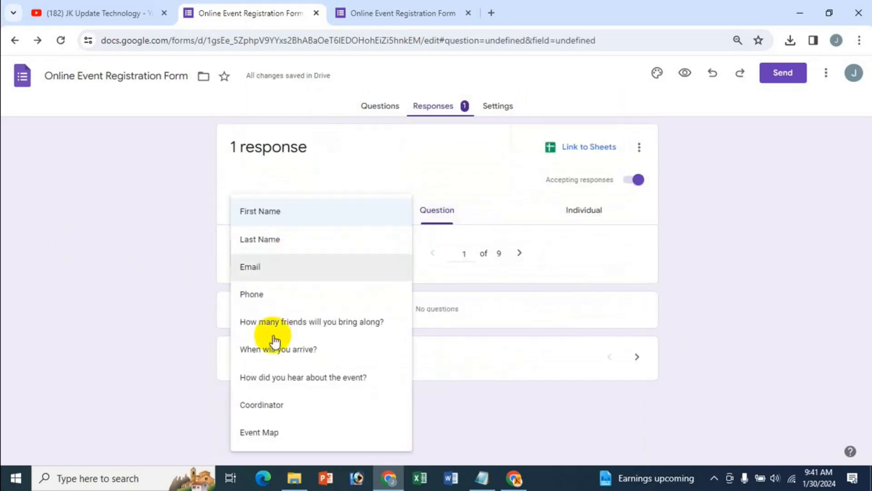
click(255, 291)
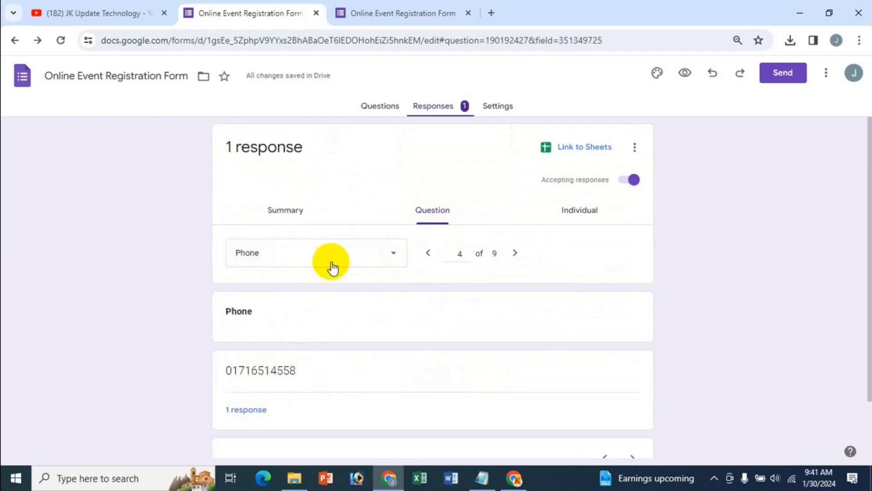
click(586, 213)
scroll(547, 393, down, 12)
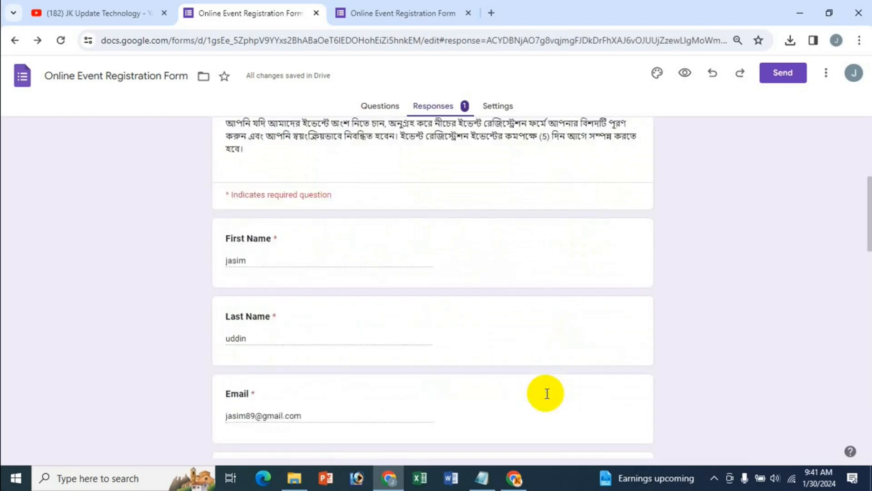
scroll(548, 393, up, 4)
scroll(546, 393, up, 8)
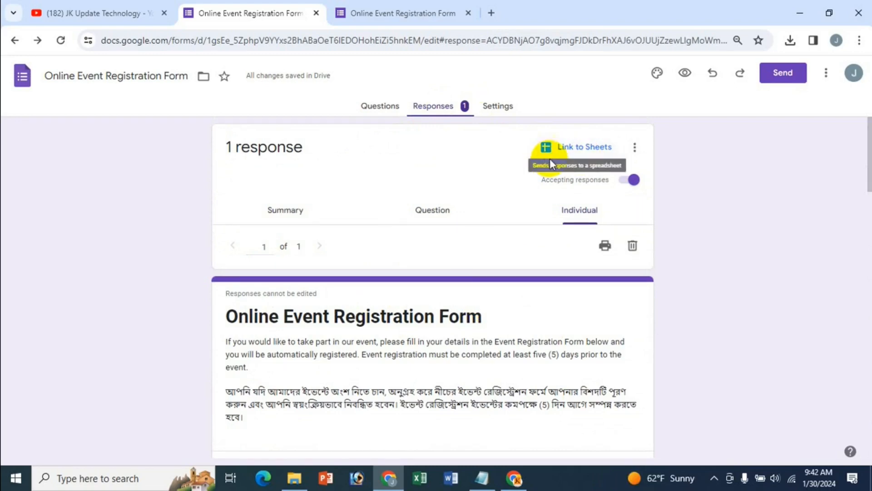
Link the responses to a new spreadsheet 'Online Event Registration Form (Responses)'
click(565, 150)
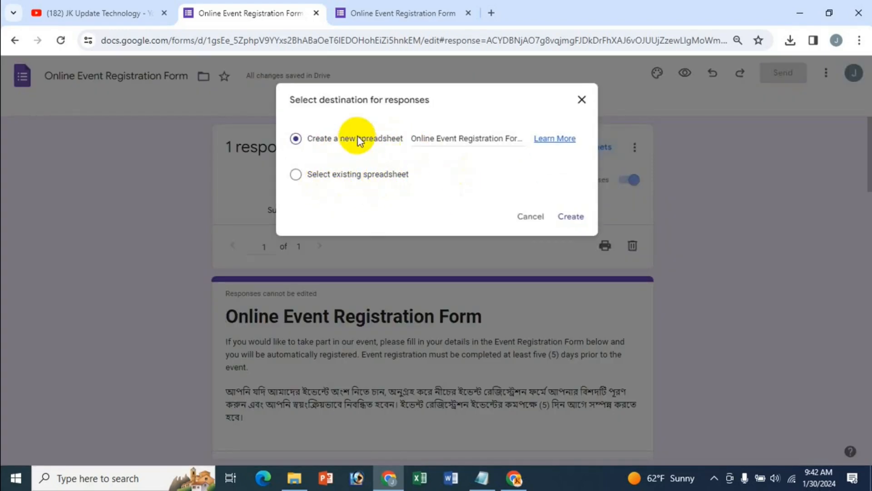
click(573, 217)
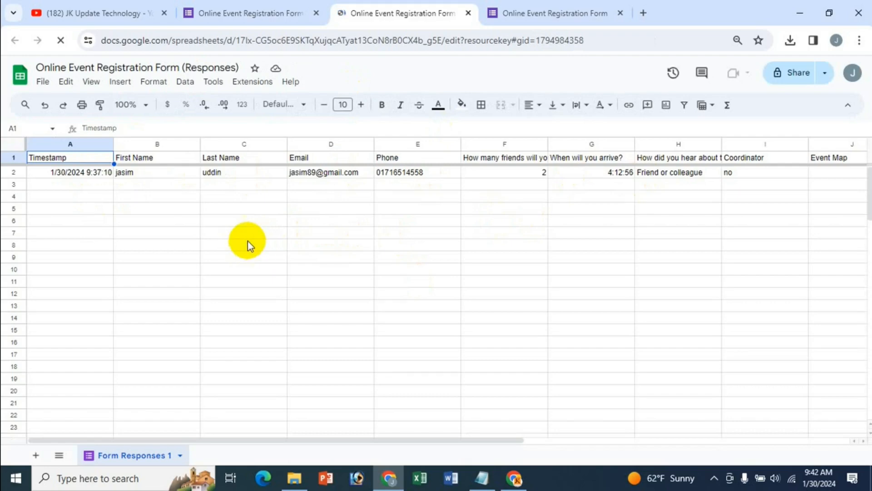
Browse move destinations for the spreadsheet but cancel, keeping it in My Drive, and open a new tab
click(251, 223)
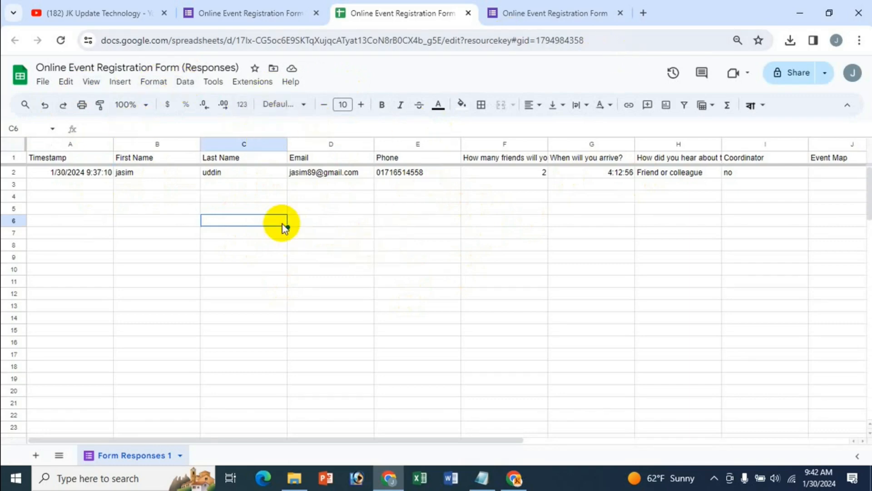
click(273, 69)
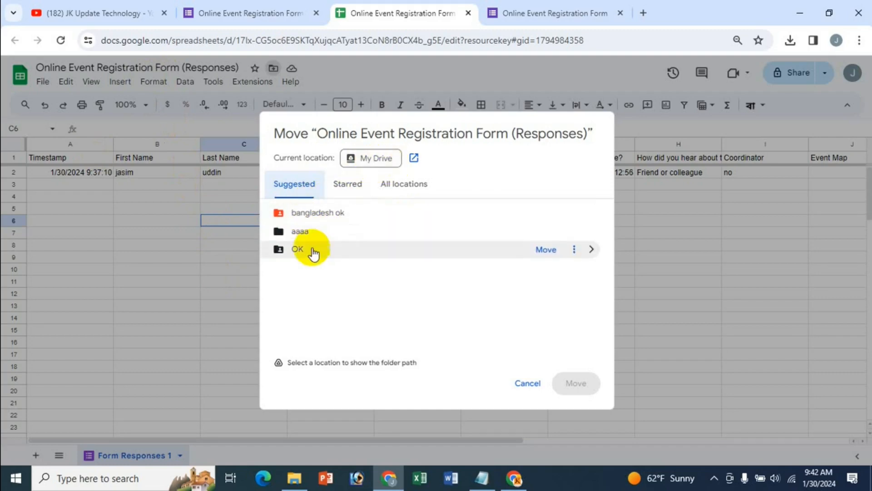
click(402, 184)
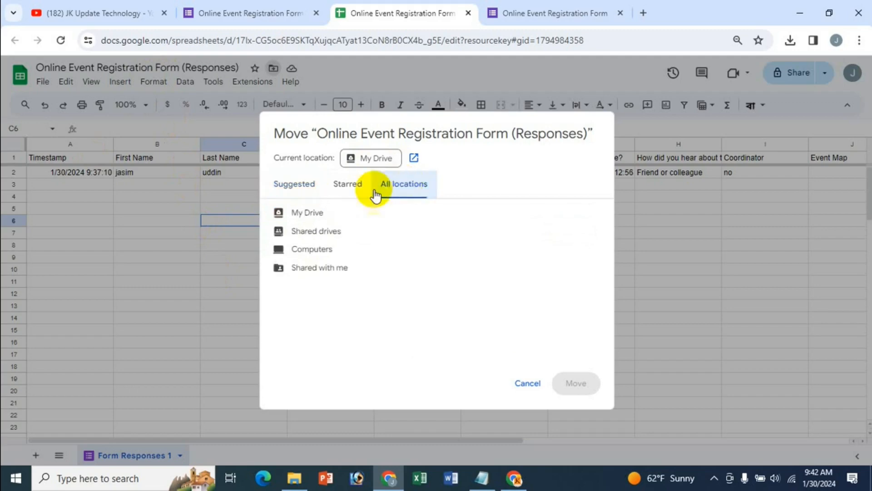
click(345, 191)
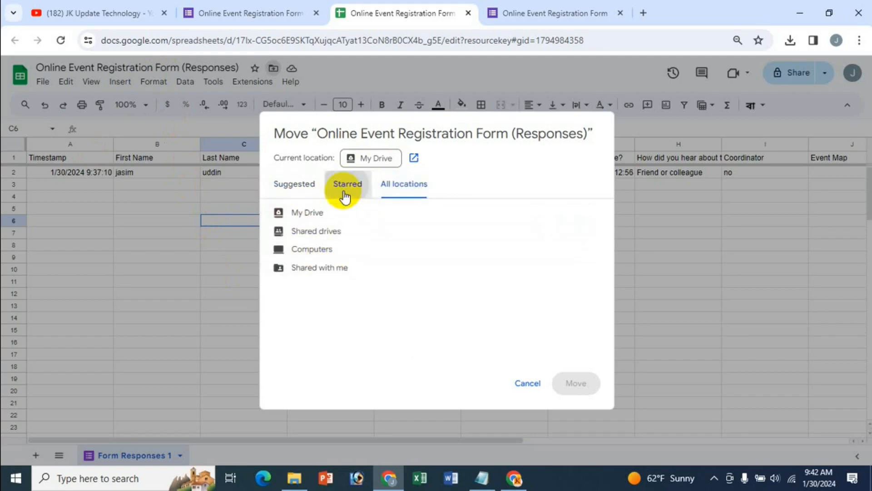
click(296, 188)
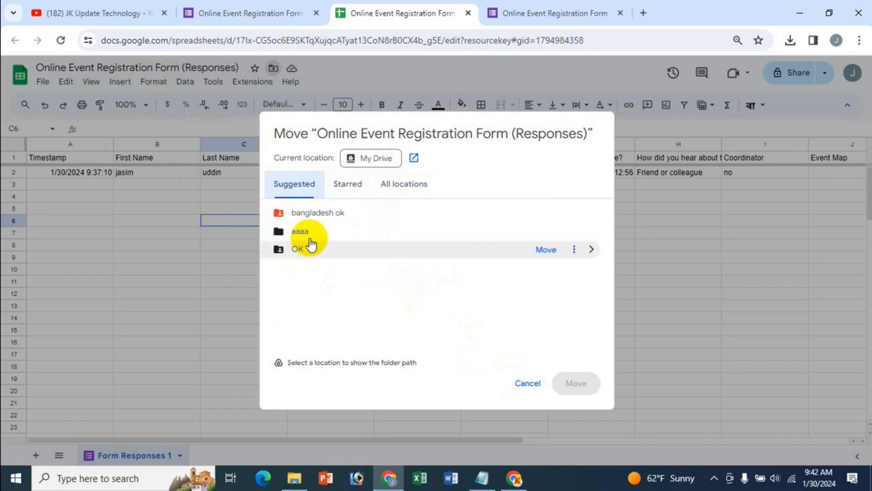
click(527, 383)
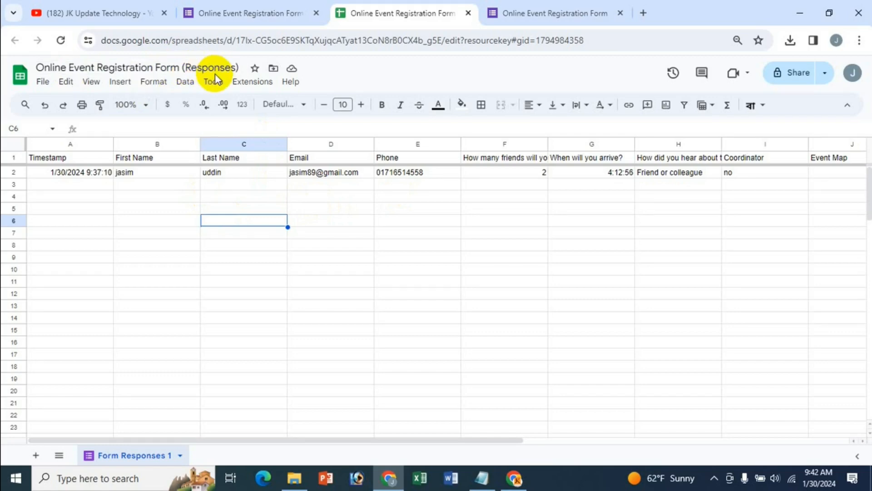
click(643, 13)
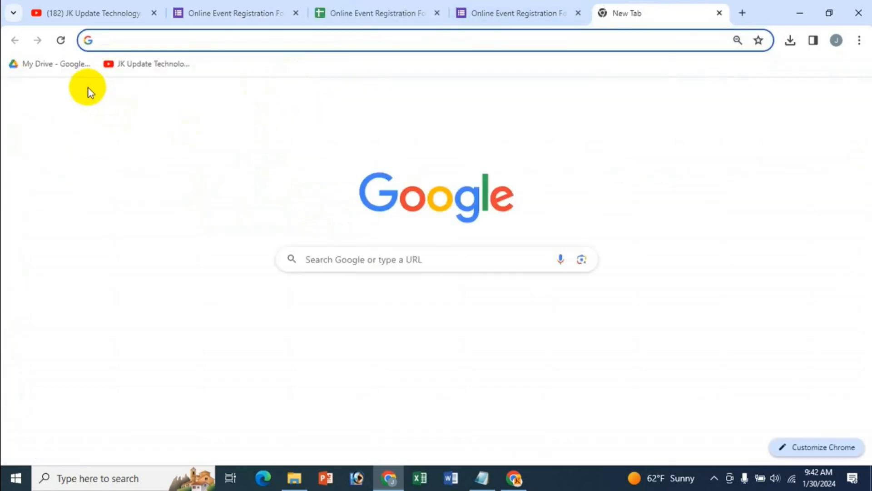
Search My Drive for 'Online Event Registration Form' using the copied form title
click(65, 69)
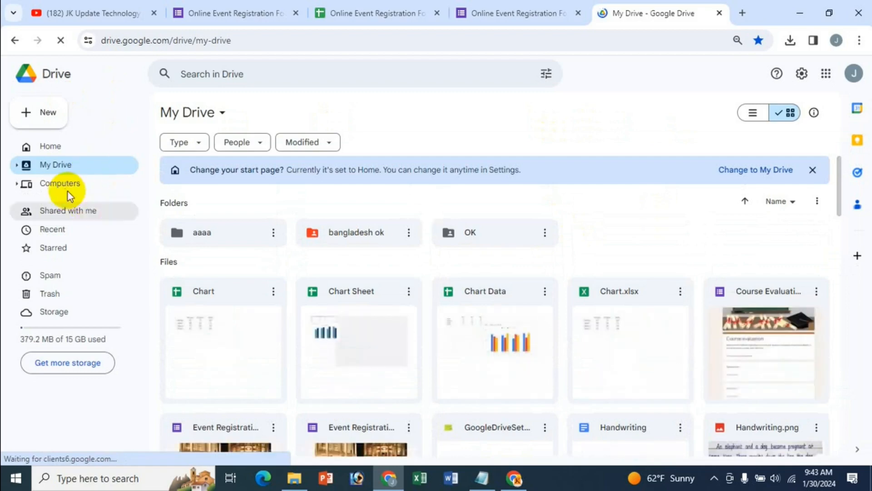
scroll(488, 293, down, 7)
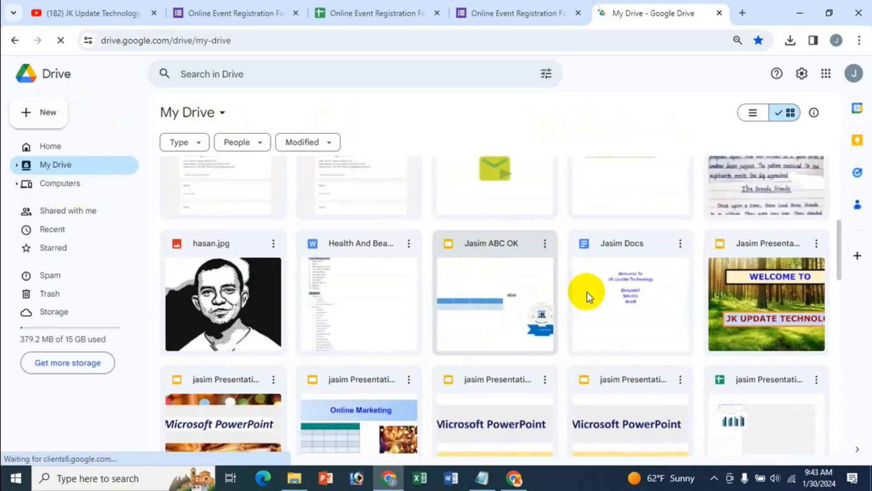
click(244, 74)
text(on)
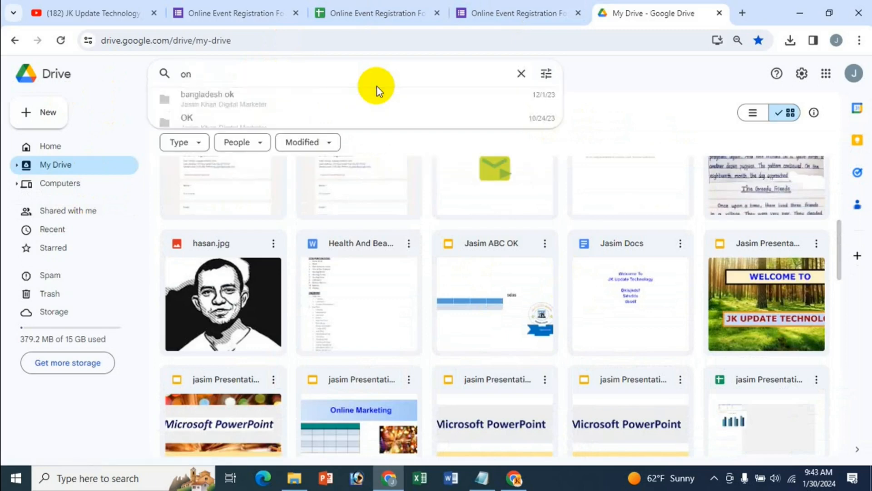
text(line ever)
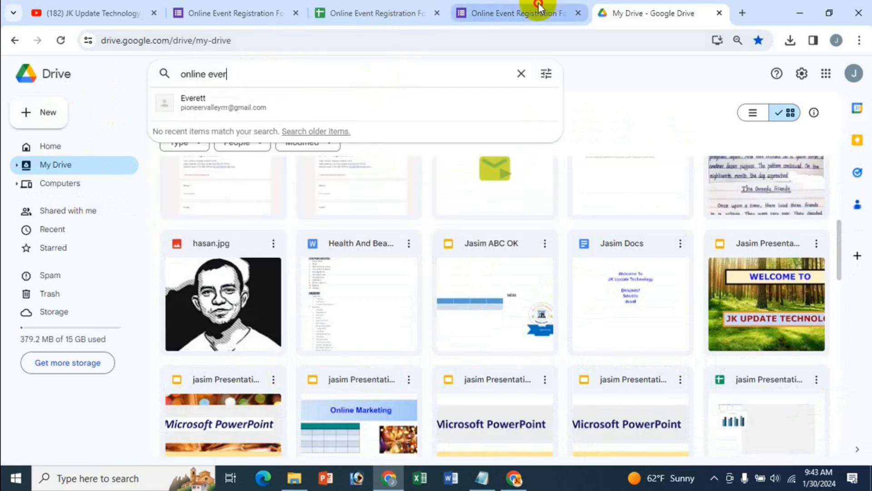
click(505, 12)
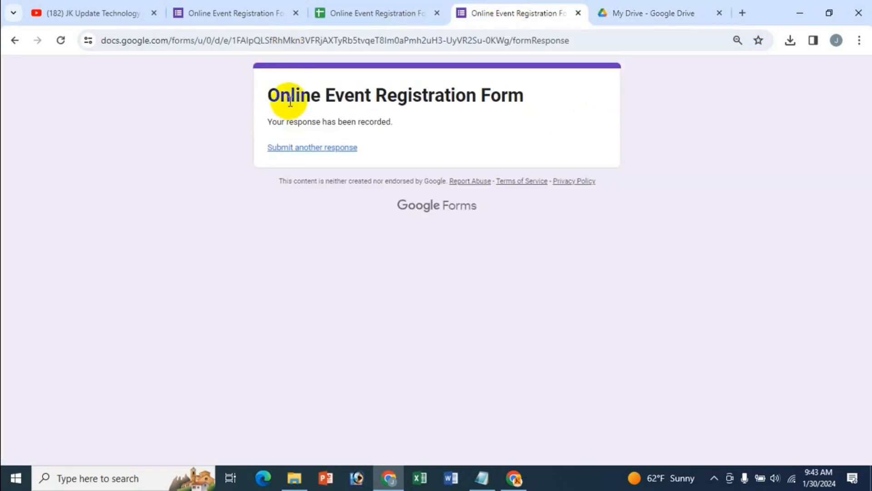
drag(519, 94, 267, 93)
key(ctrl+c)
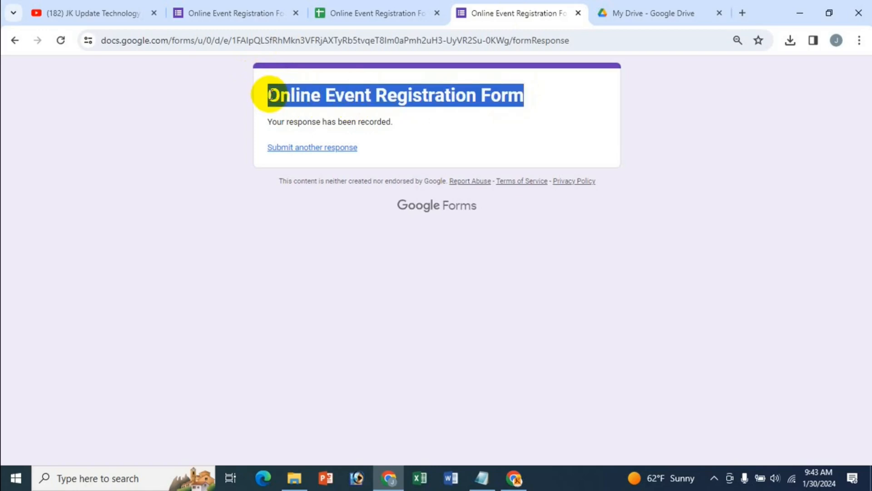
click(668, 13)
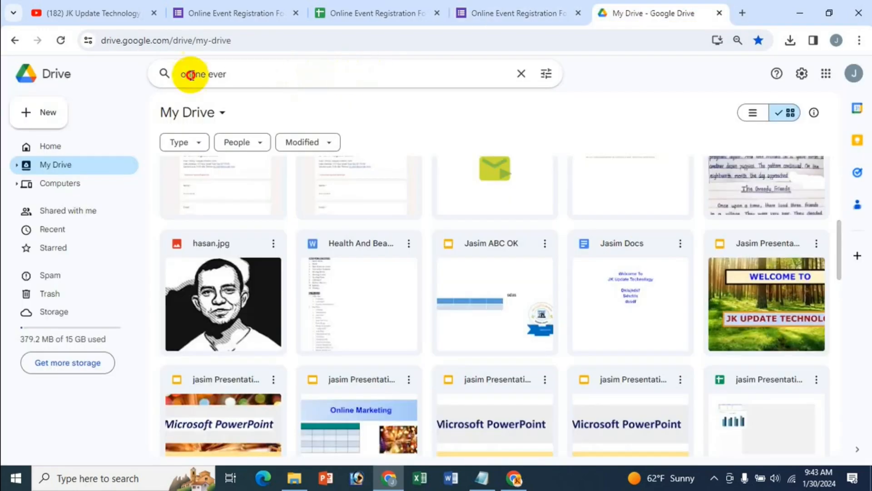
drag(189, 74, 363, 83)
key(ctrl+v)
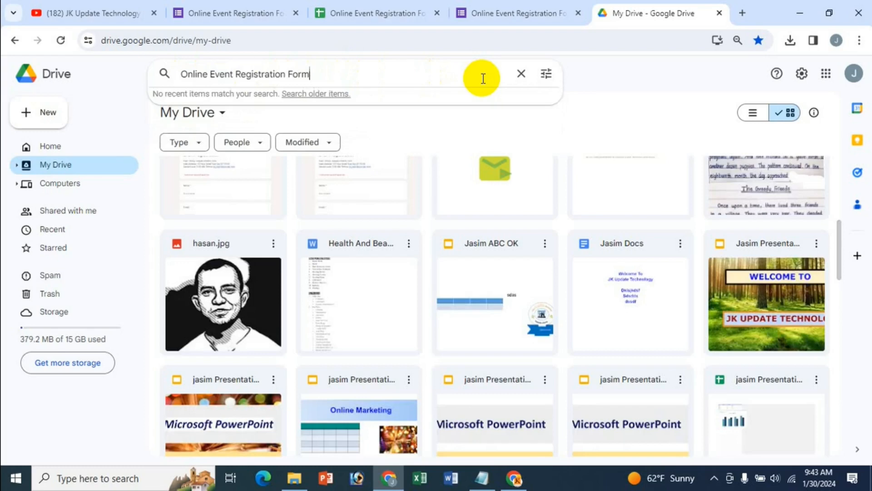
key(Return)
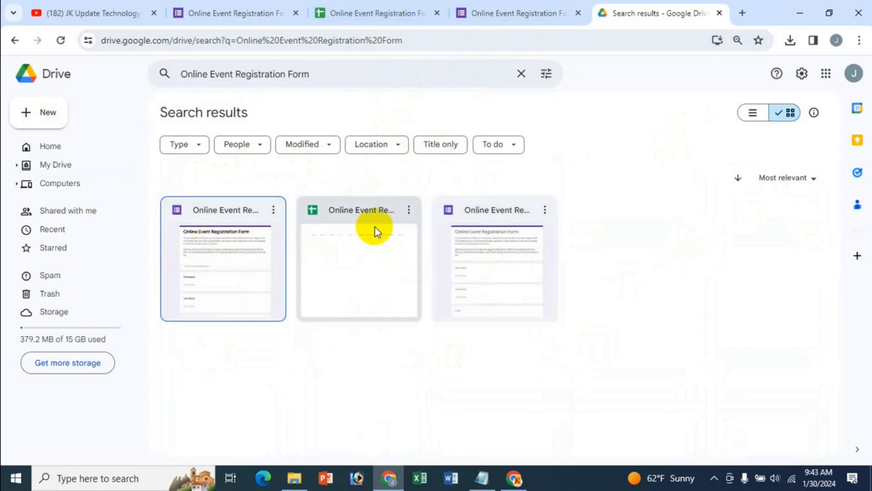
Open the responses spreadsheet from the results, then close the extra Sheets and Drive tabs
double_click(358, 254)
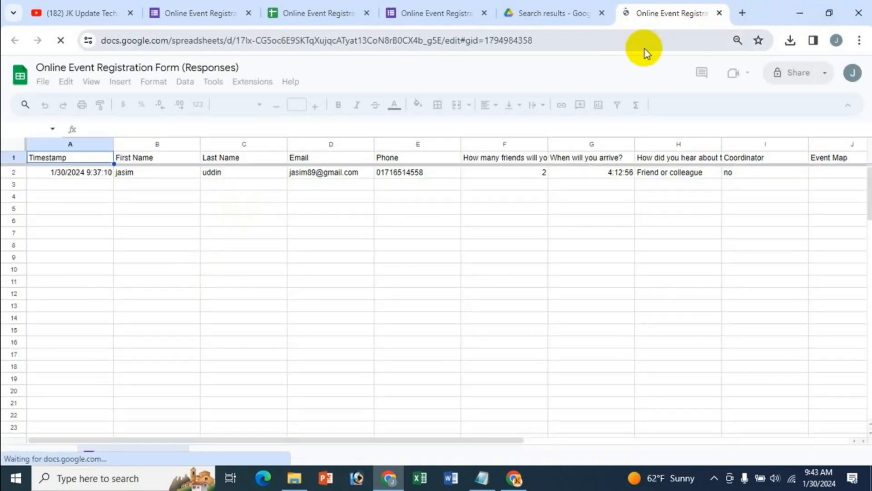
click(721, 14)
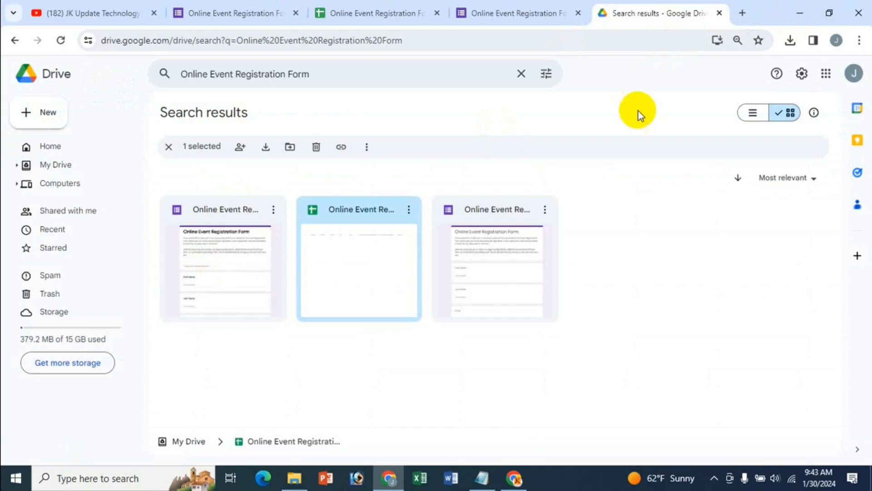
click(719, 13)
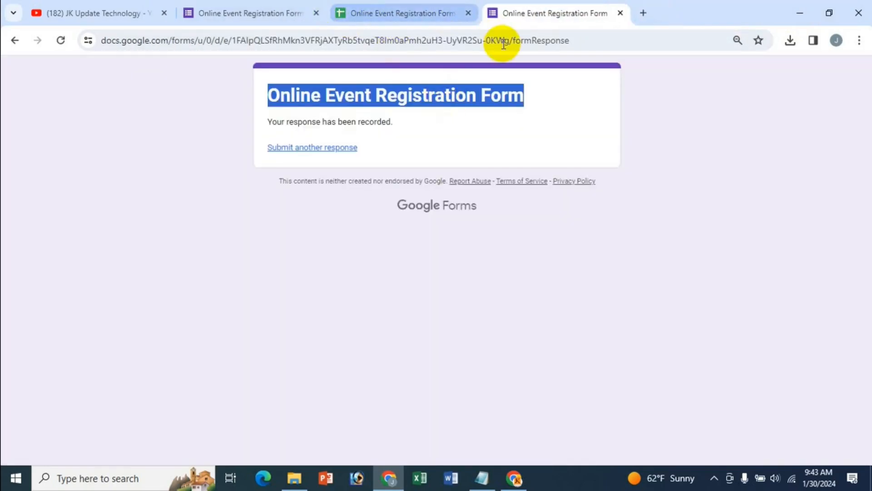
click(394, 9)
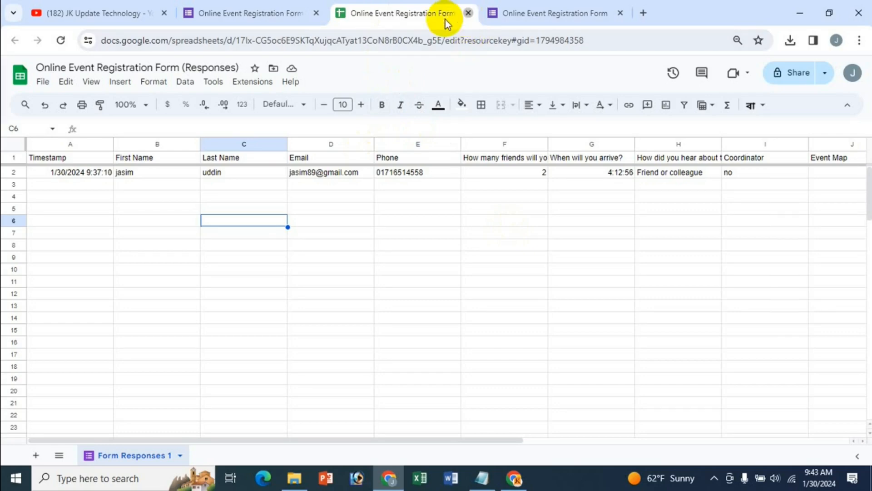
Close the spreadsheet tab, glance at the Responses options menu, and return to the form editor
click(469, 13)
click(243, 14)
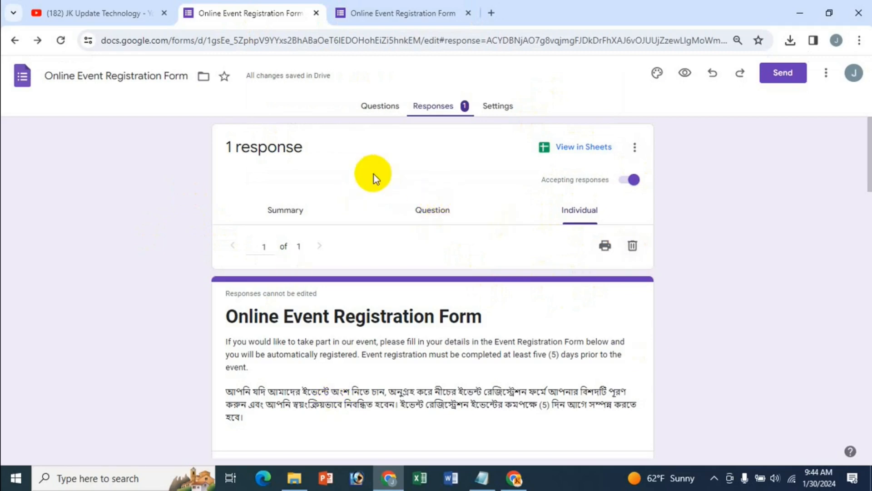
click(635, 147)
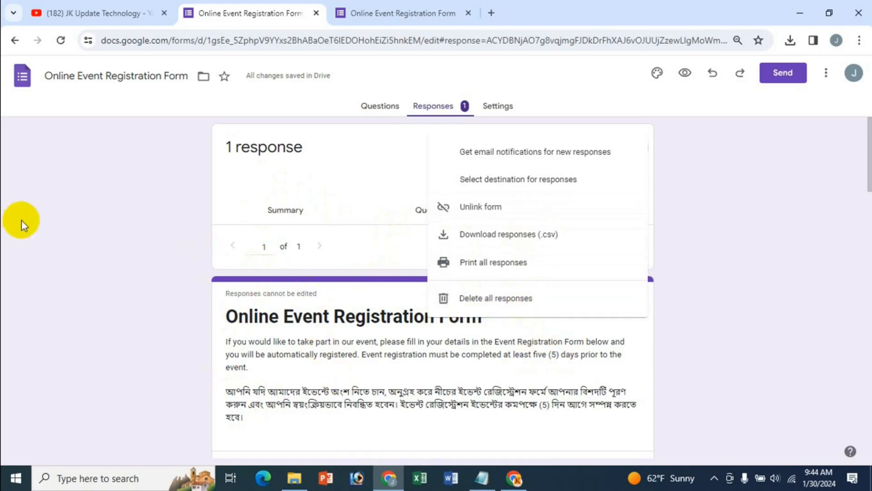
click(105, 227)
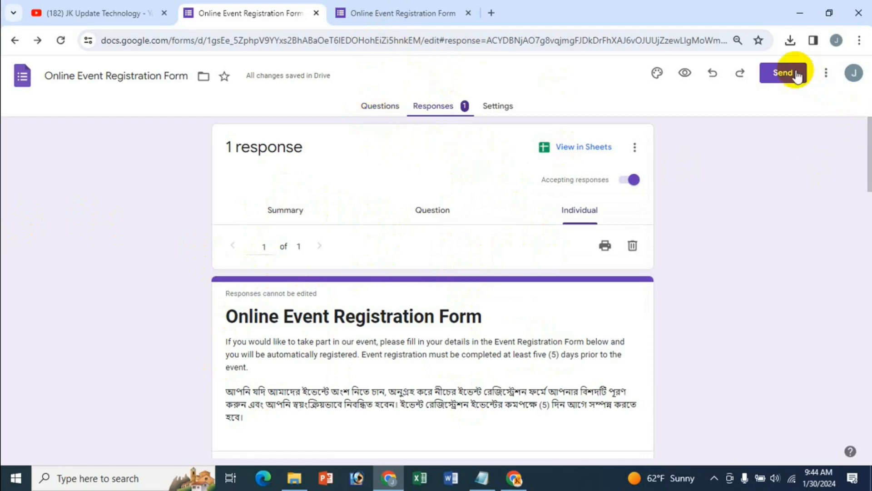
click(399, 11)
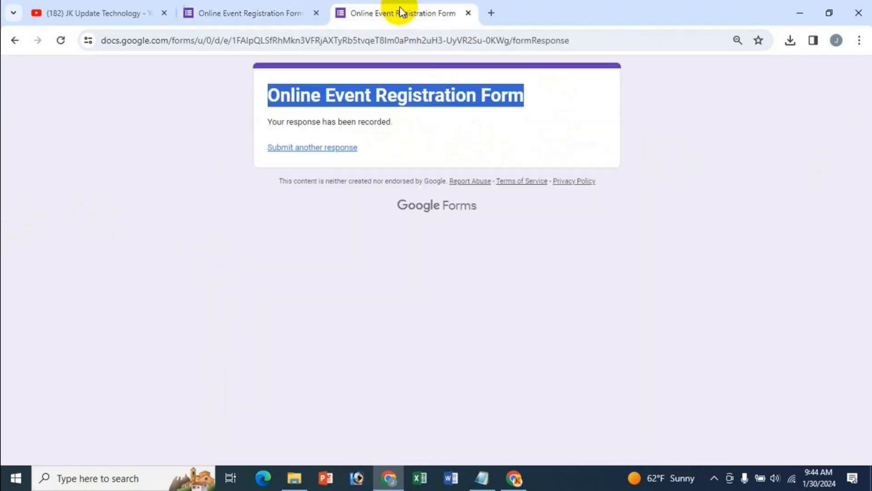
click(296, 6)
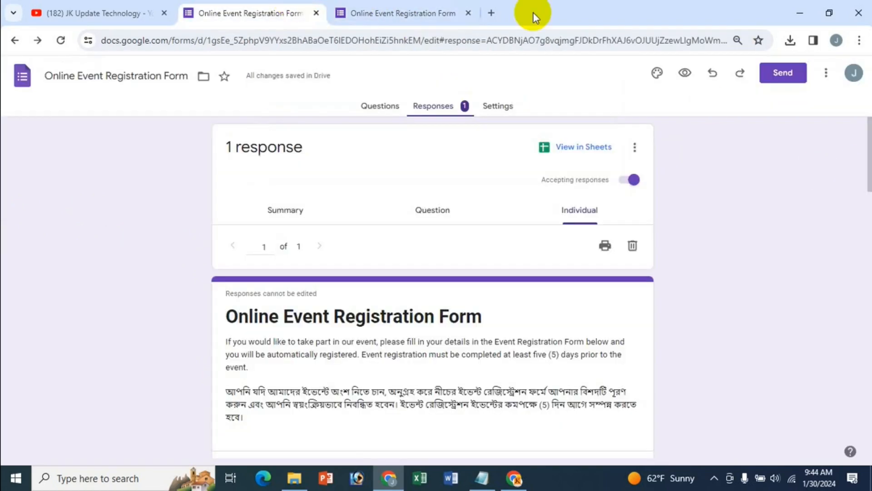
Preview the live registration form down to the Event Map question, then return to the editor's responses page
click(685, 73)
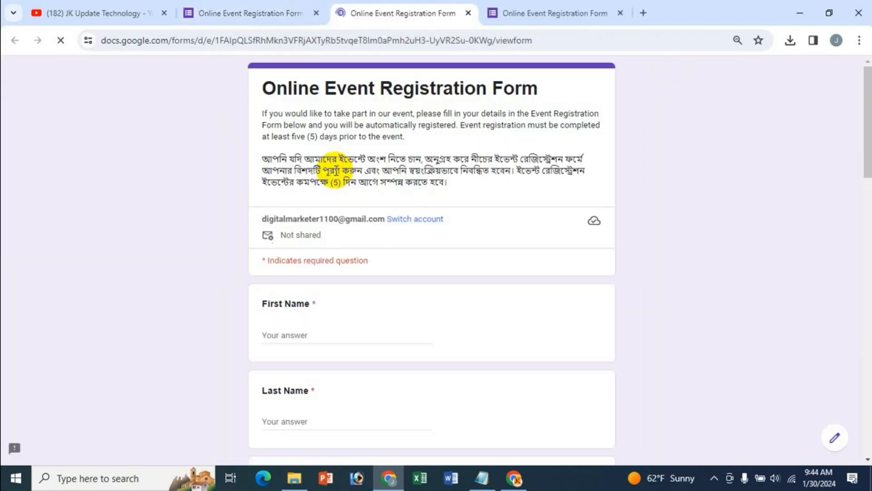
scroll(629, 317, down, 5)
scroll(628, 318, down, 15)
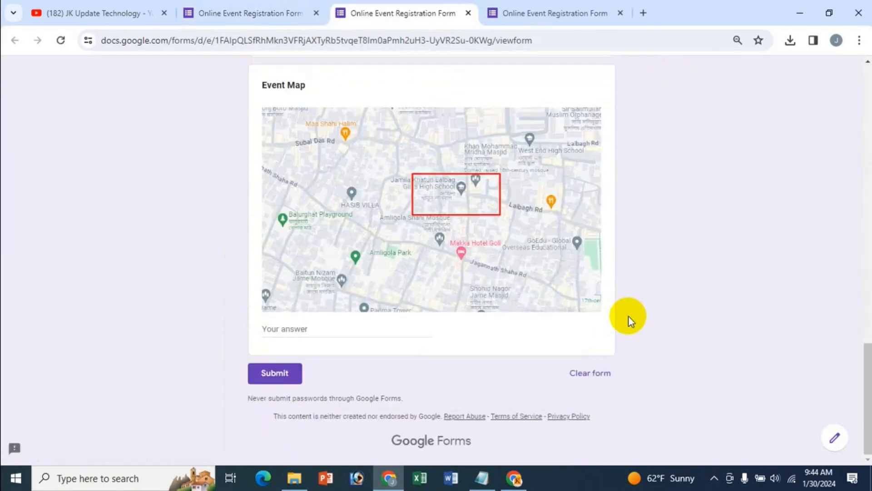
scroll(629, 317, up, 20)
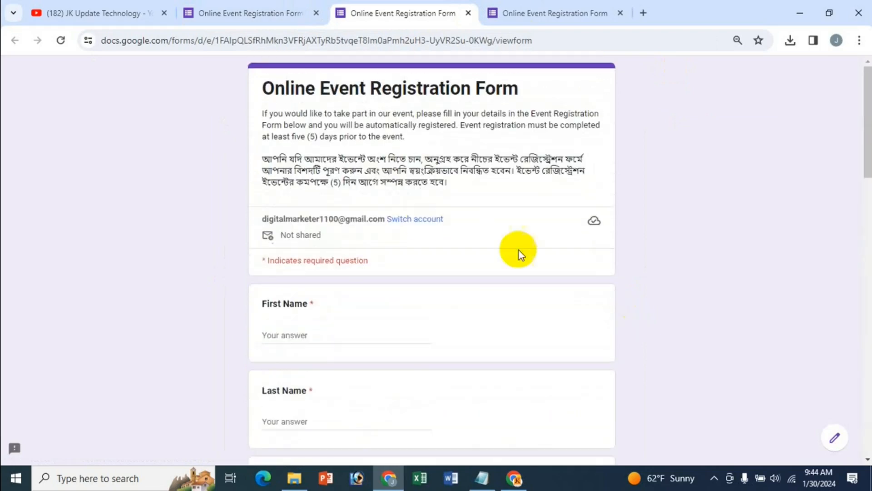
scroll(492, 345, down, 18)
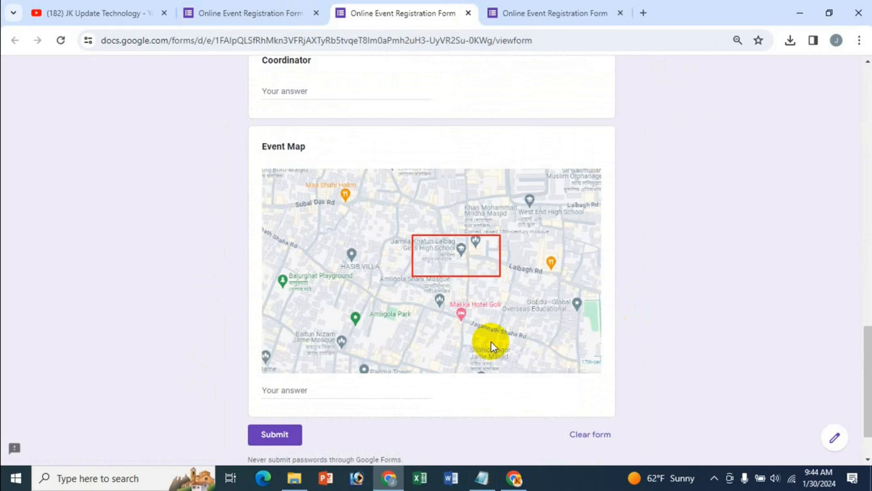
click(282, 12)
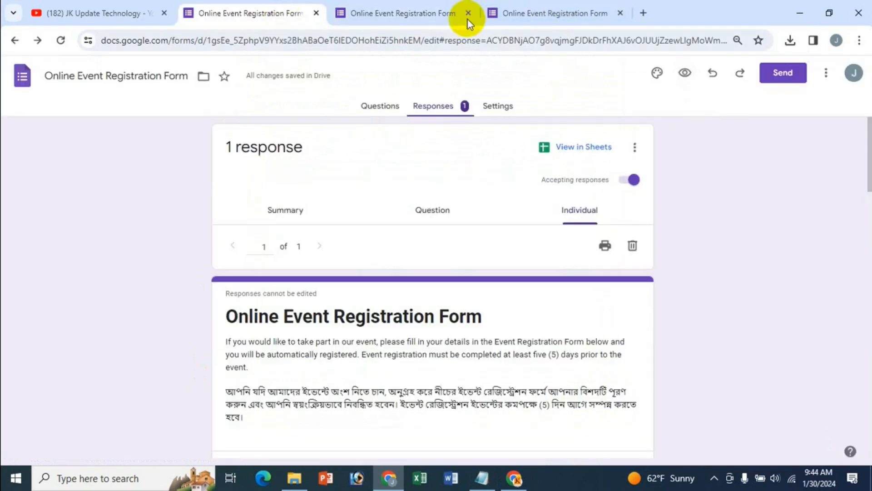
Generate a shortened forms.gle link for the form from the Send dialog's Link option, then cancel
click(774, 77)
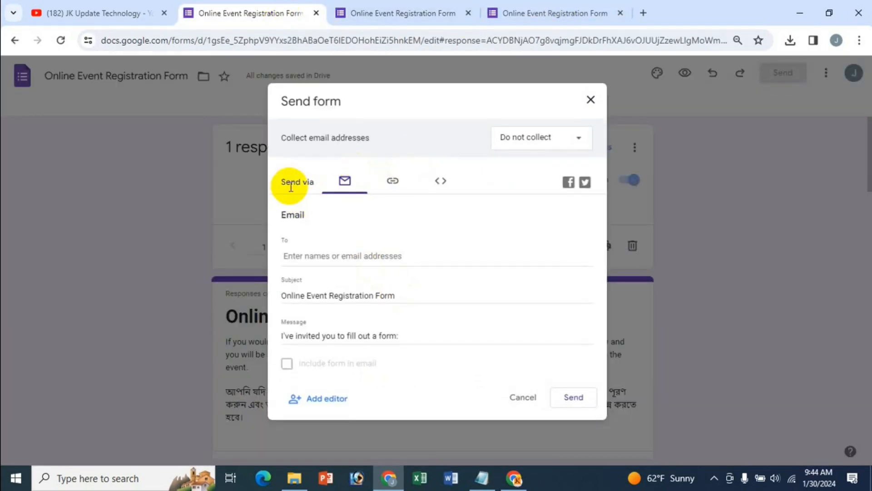
click(394, 181)
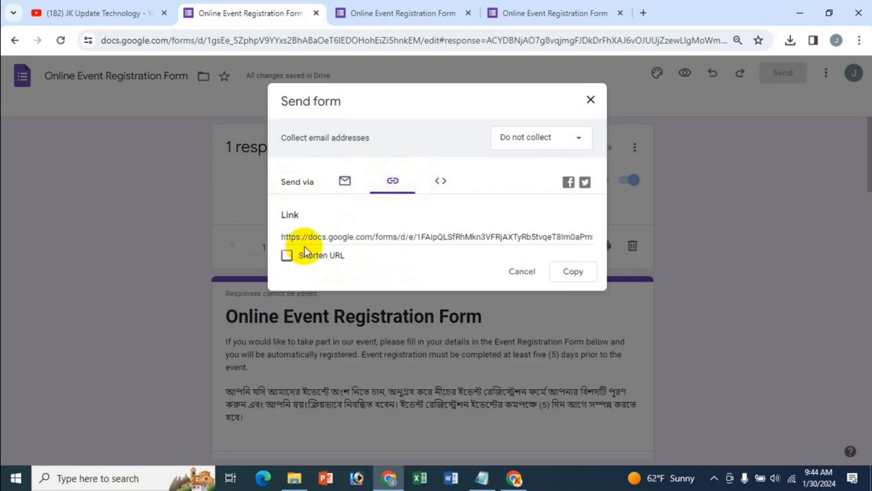
click(288, 255)
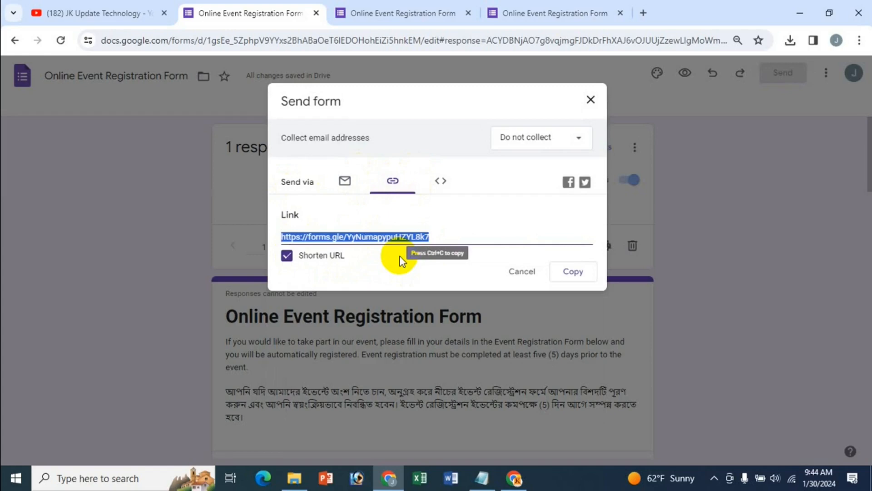
click(521, 272)
click(424, 9)
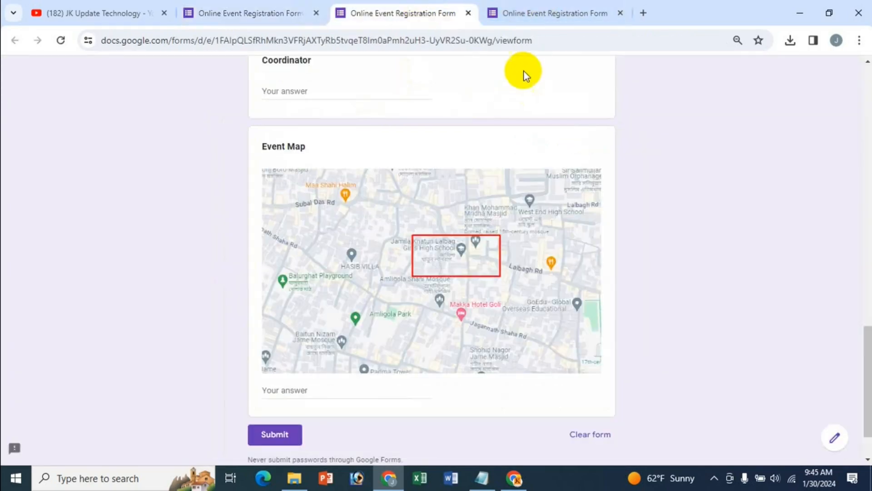
click(546, 14)
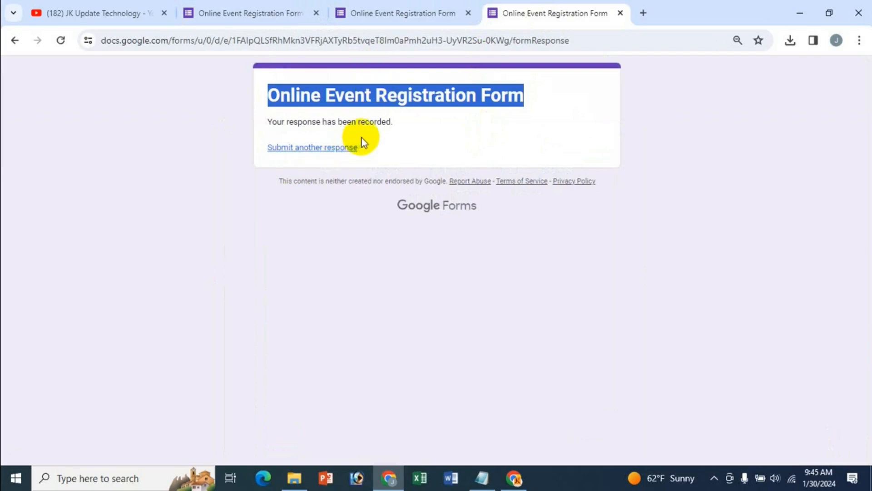
click(429, 15)
scroll(502, 276, down, 2)
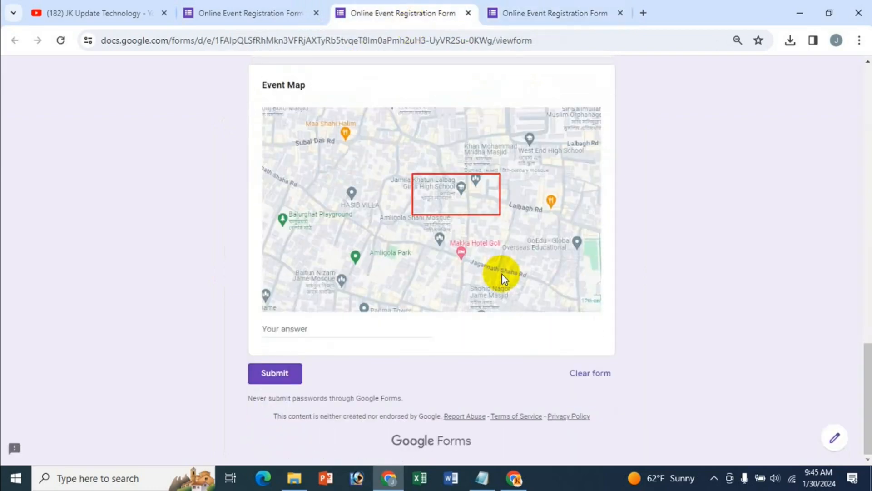
scroll(200, 216, up, 7)
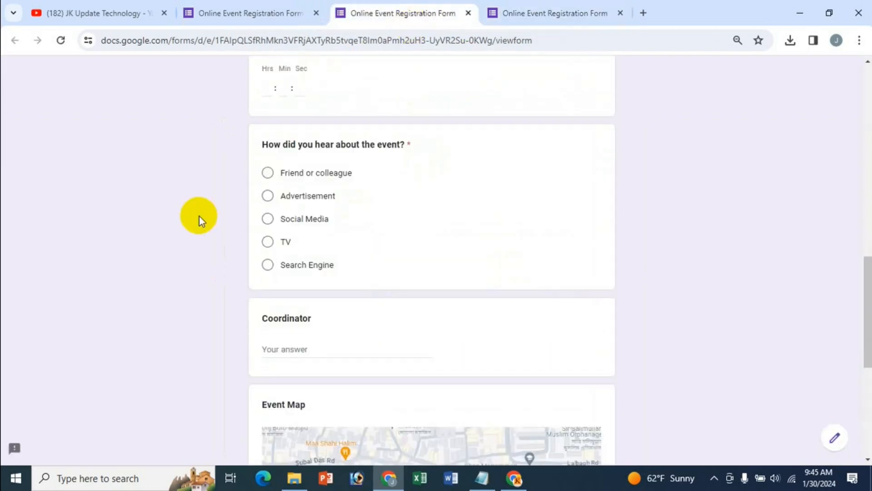
click(258, 15)
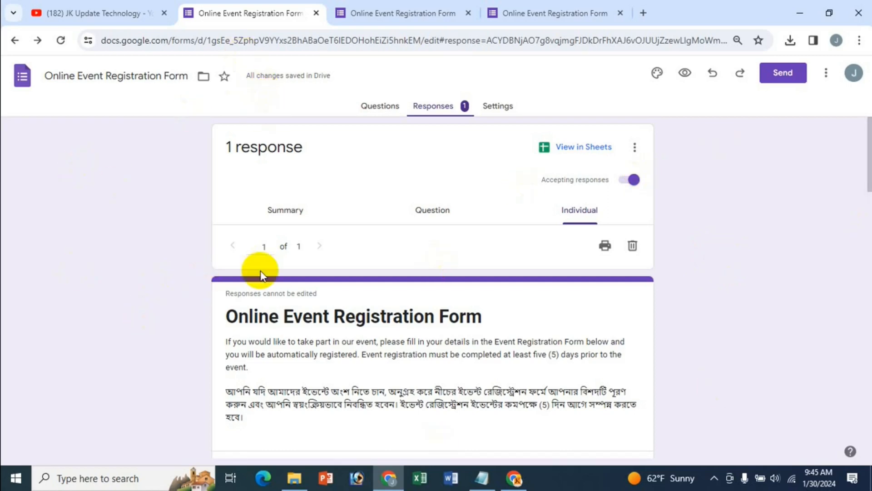
Scroll through the registration form's questions in the editor, then go to the YouTube channel tab
click(371, 107)
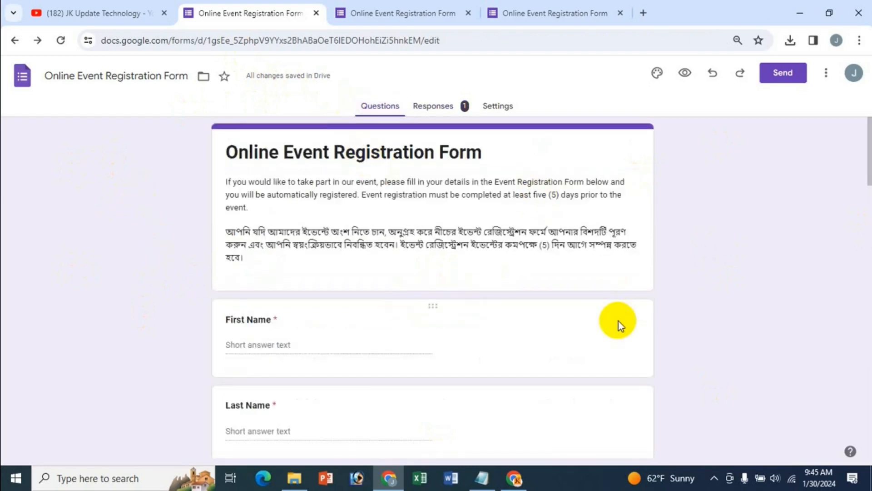
scroll(619, 325, down, 8)
scroll(618, 321, down, 7)
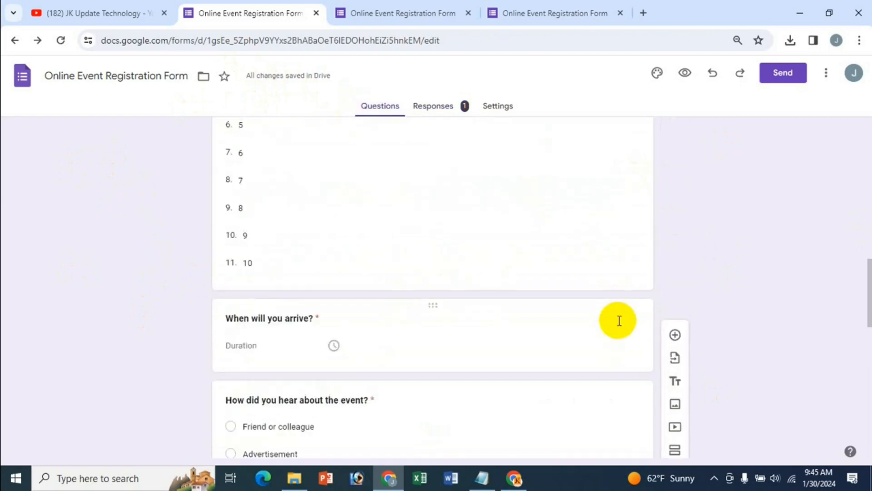
scroll(618, 321, up, 15)
scroll(618, 321, up, 1)
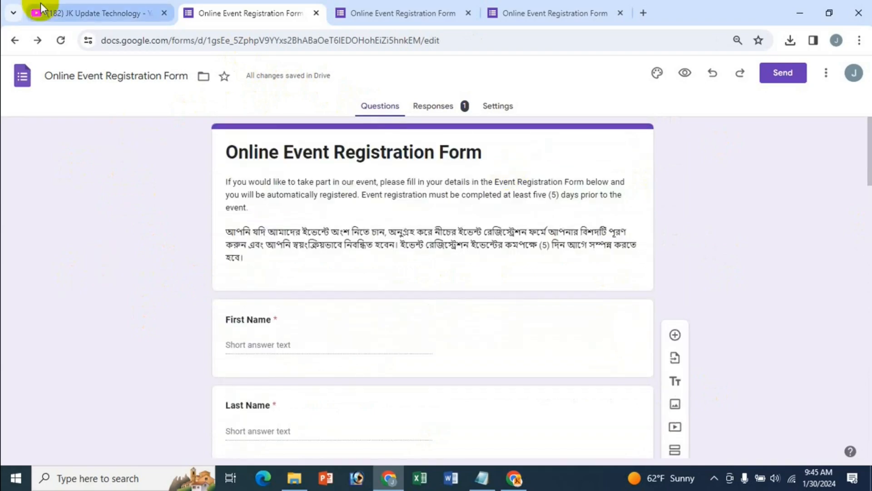
click(57, 7)
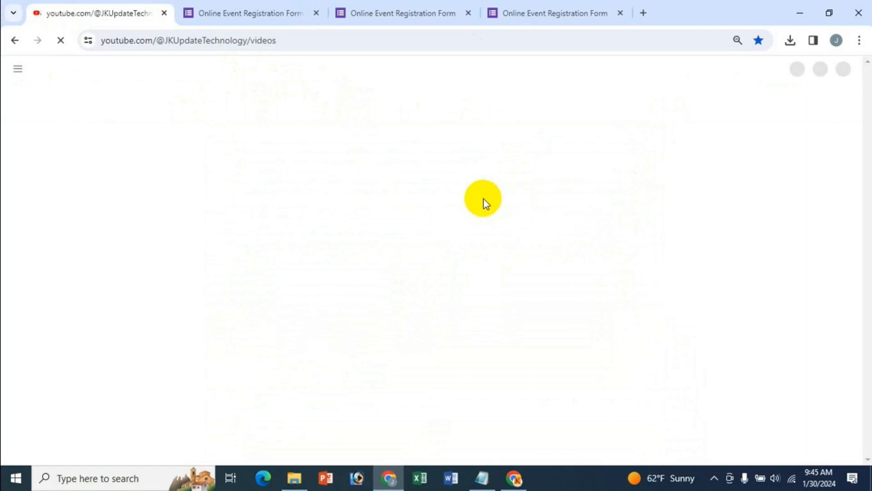